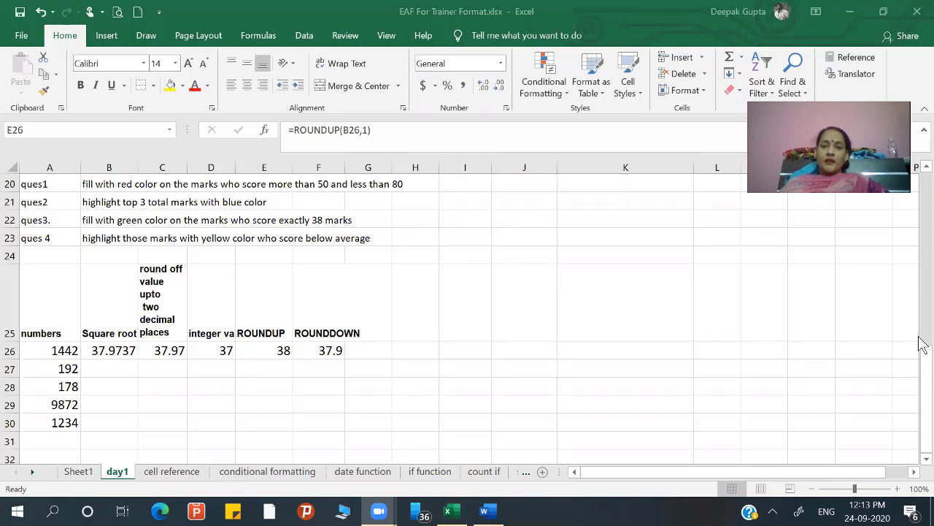
- Clear the contents of cells B26 to F26 in the numbers table on the day1 sheet
left_click(922, 372)
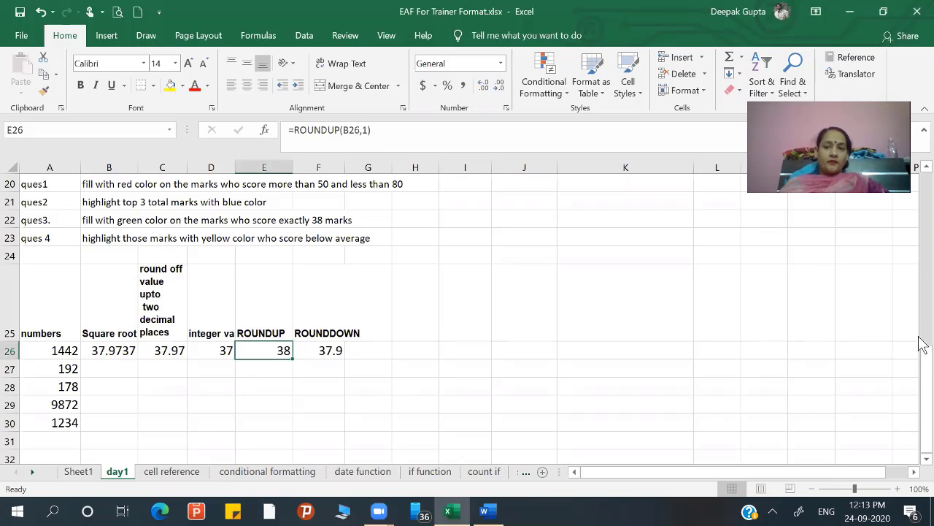
left_click_drag(923, 374, 922, 263)
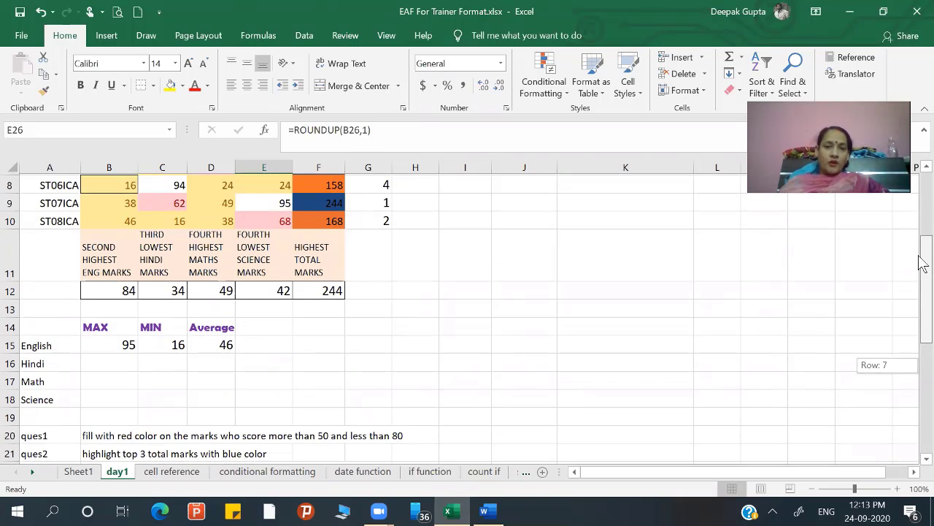
left_click_drag(922, 264, 922, 379)
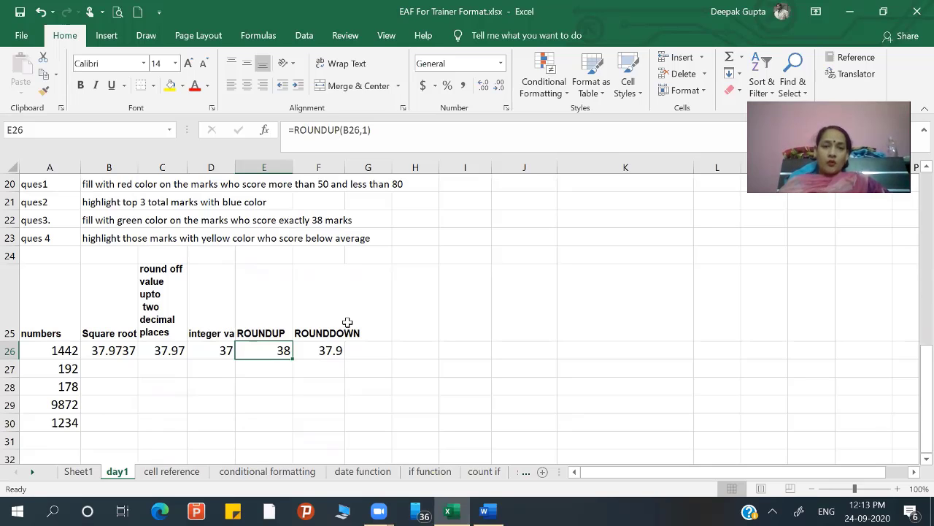
left_click(102, 350)
left_click_drag(187, 353, 315, 353)
key("Delete")
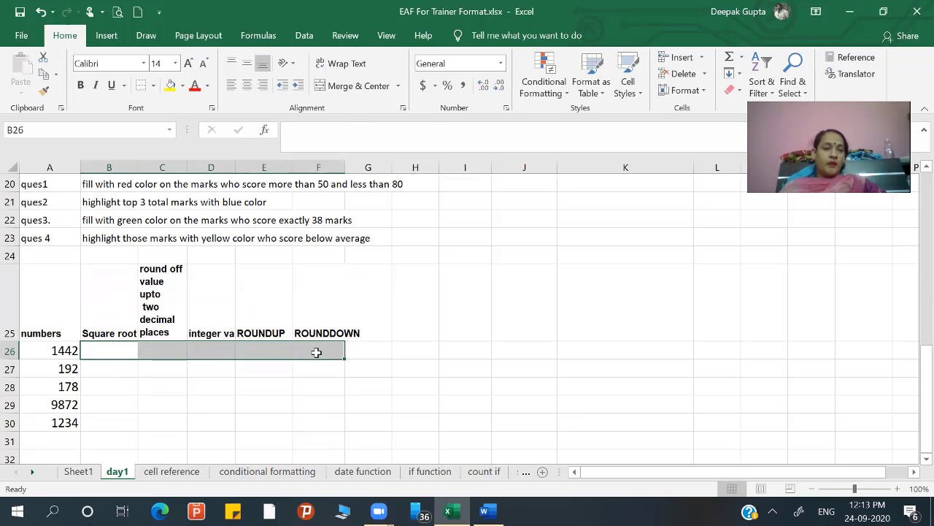
left_click(106, 355)
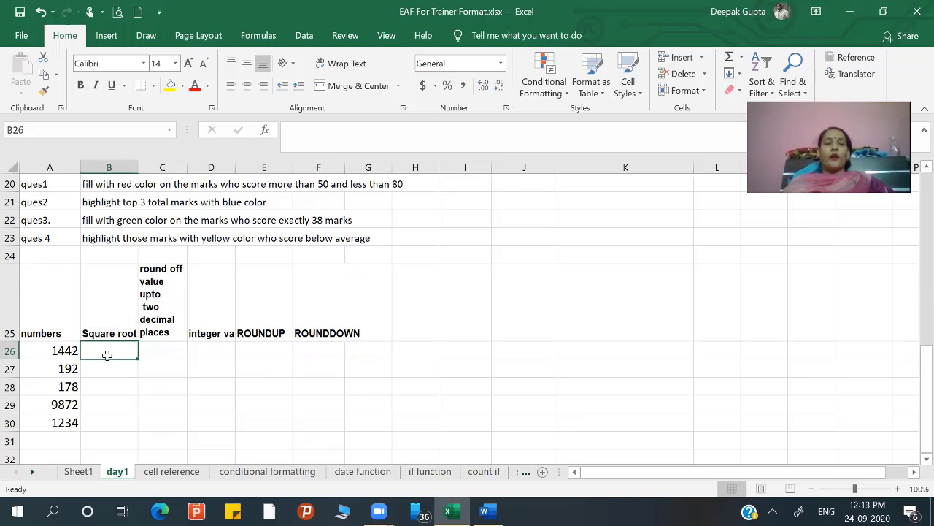
- Enter 144 in cell H25 and the formula =12*12 in H26 to illustrate a square root
left_click(433, 288)
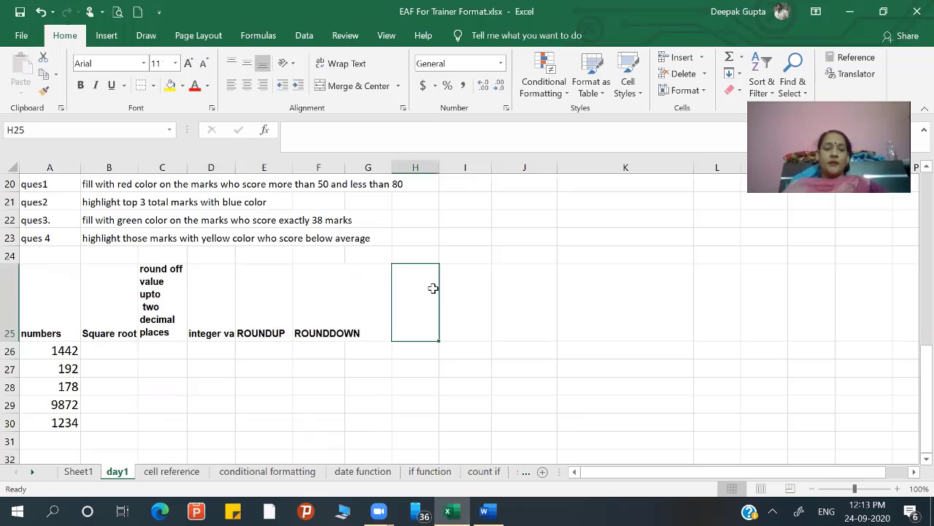
type("144")
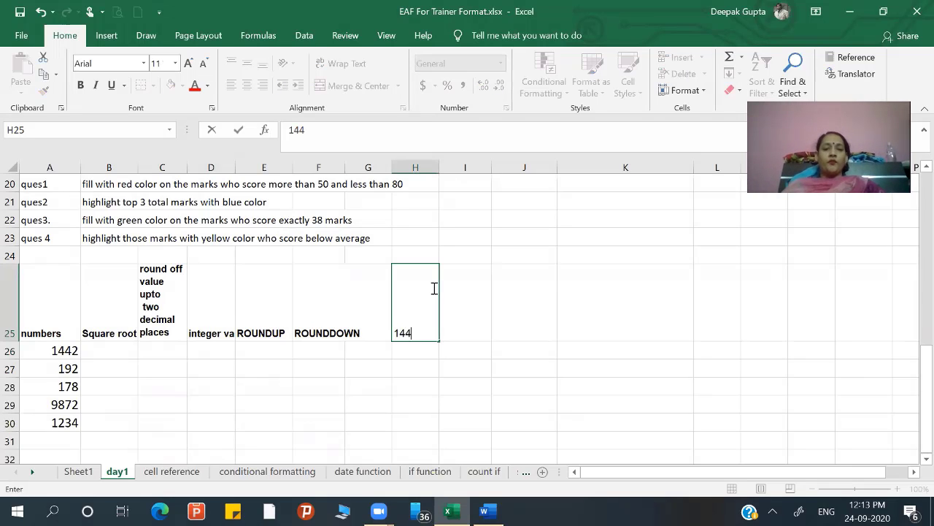
key("Return")
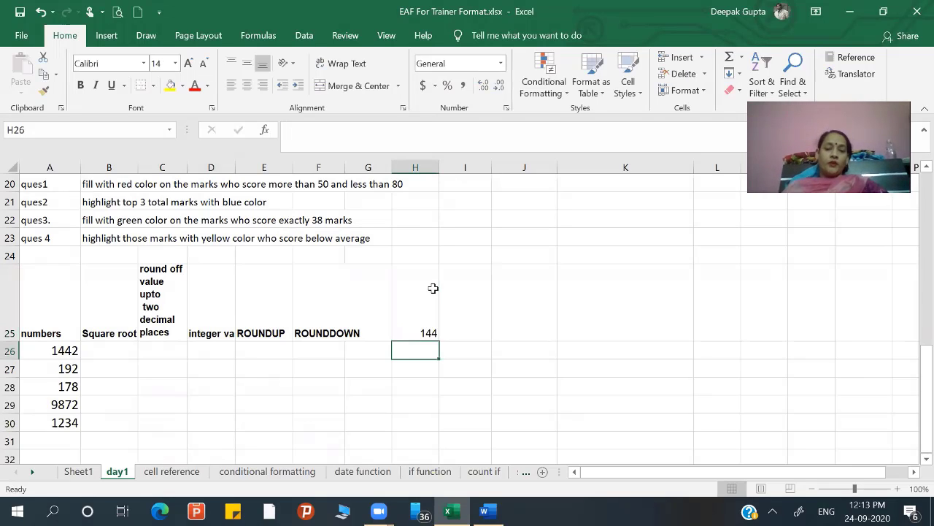
type("=12")
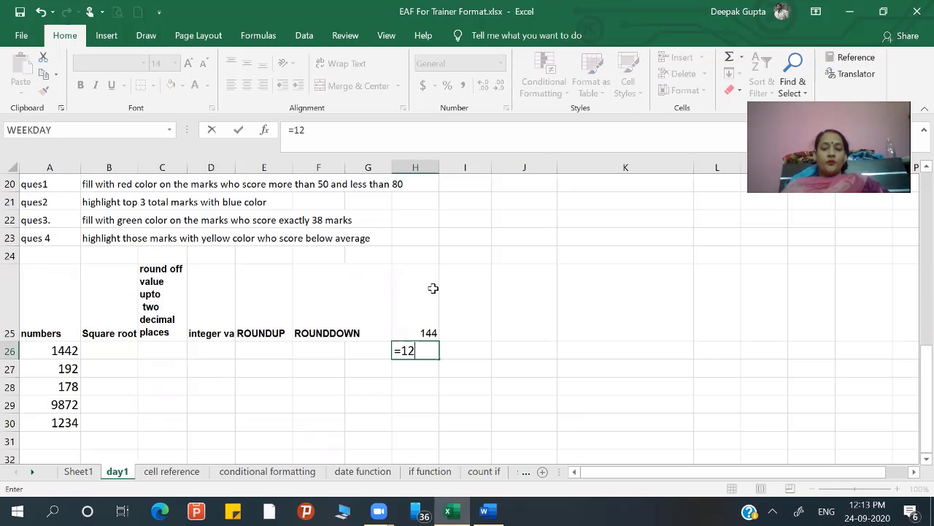
type("*12")
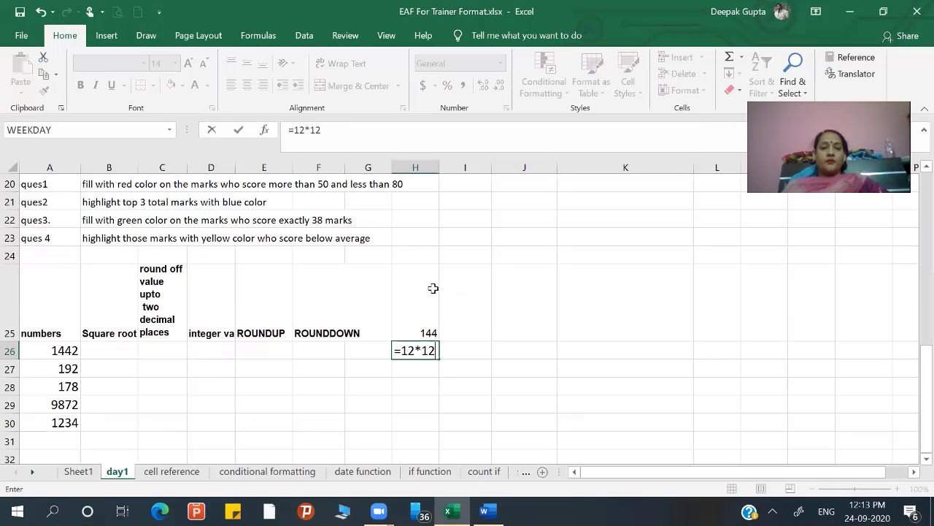
key("Return")
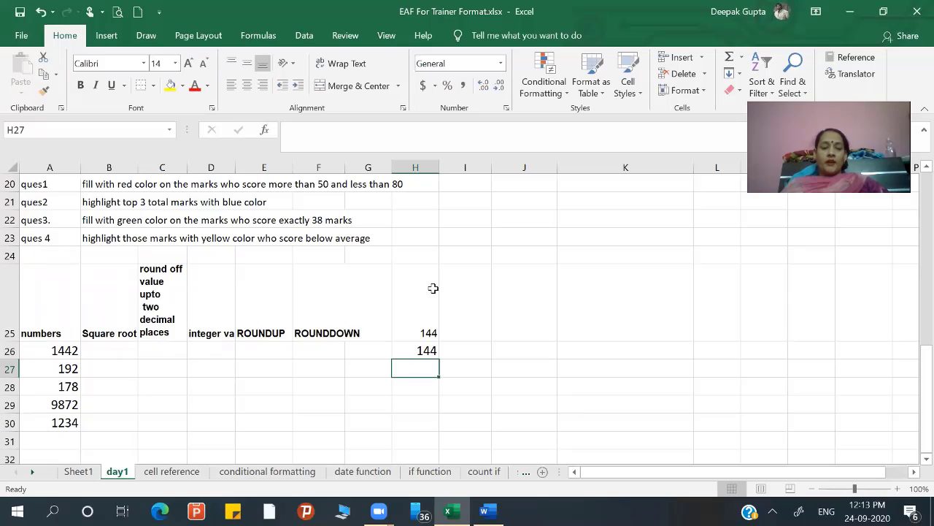
- Delete the illustration entries in cells H25 and H26
key("Up")
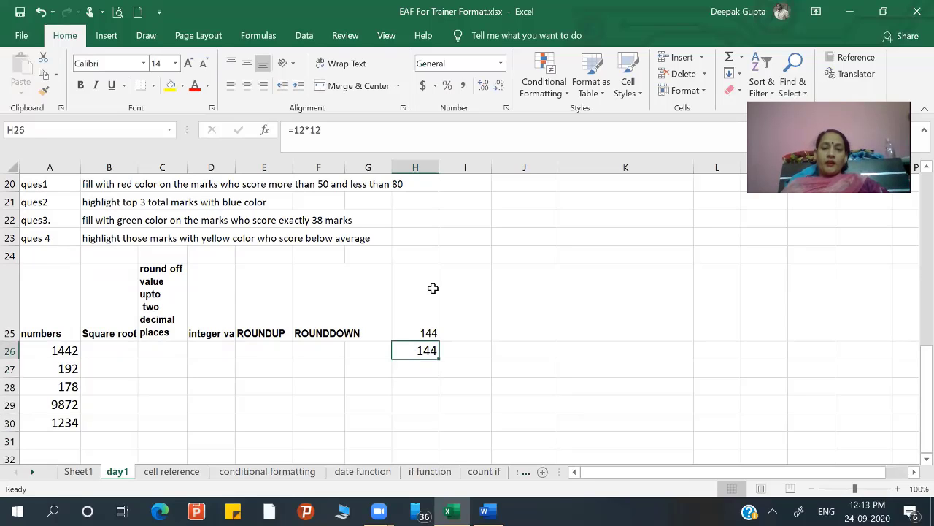
key("shift+Up")
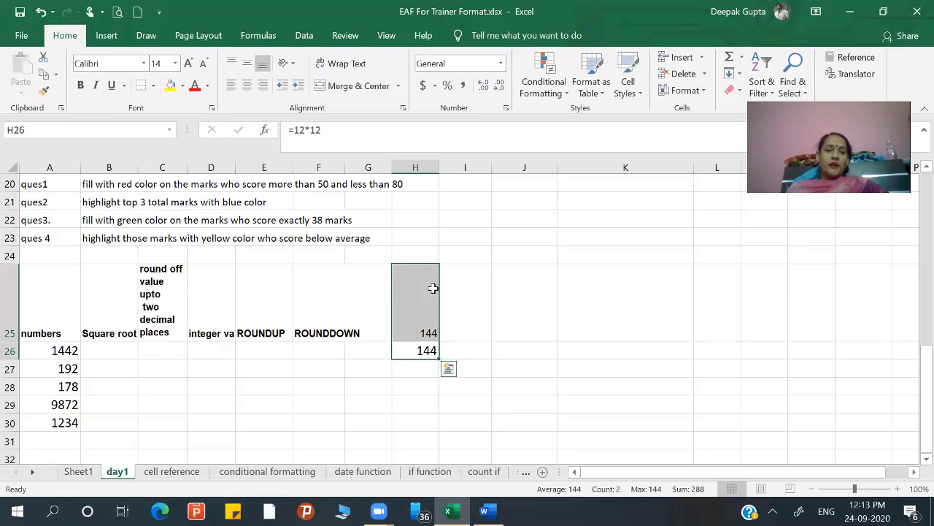
key("Delete")
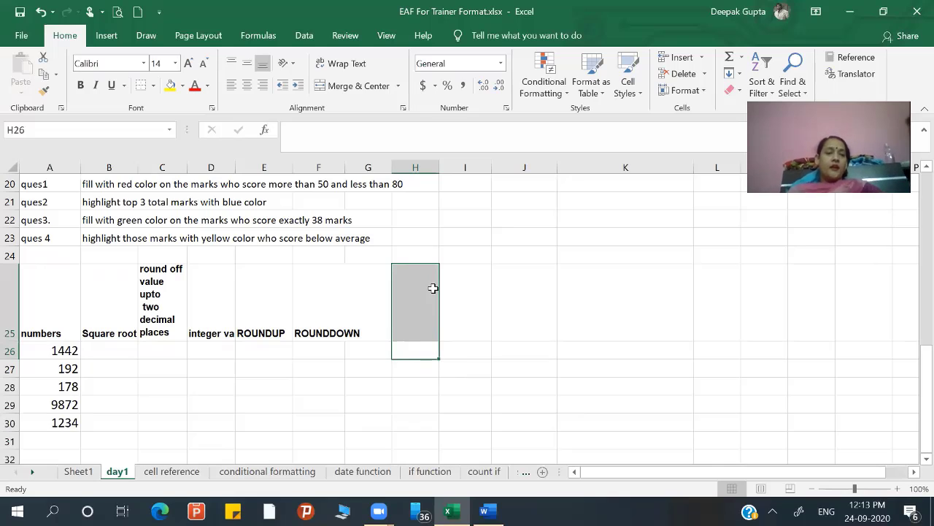
- Calculate the square root of the first number in cell B26 with the formula =SQRT(A26)
left_click(113, 354)
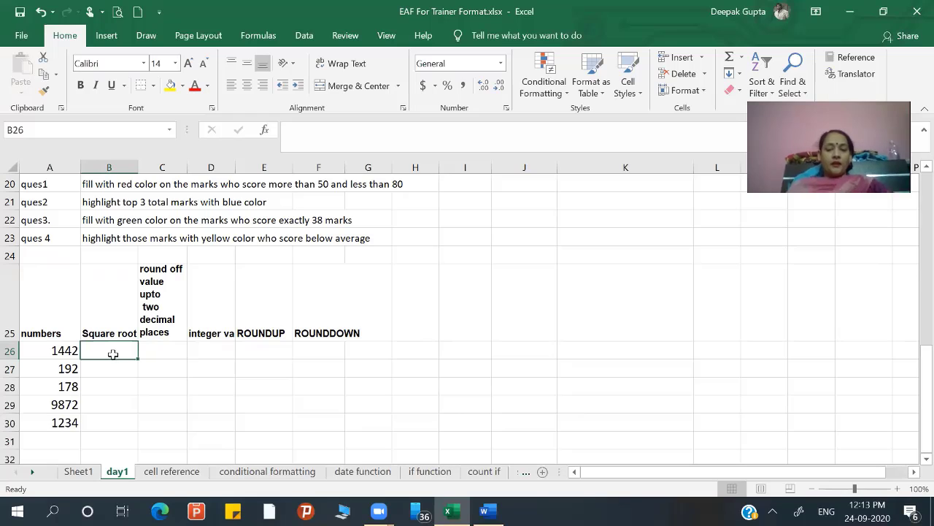
type("=")
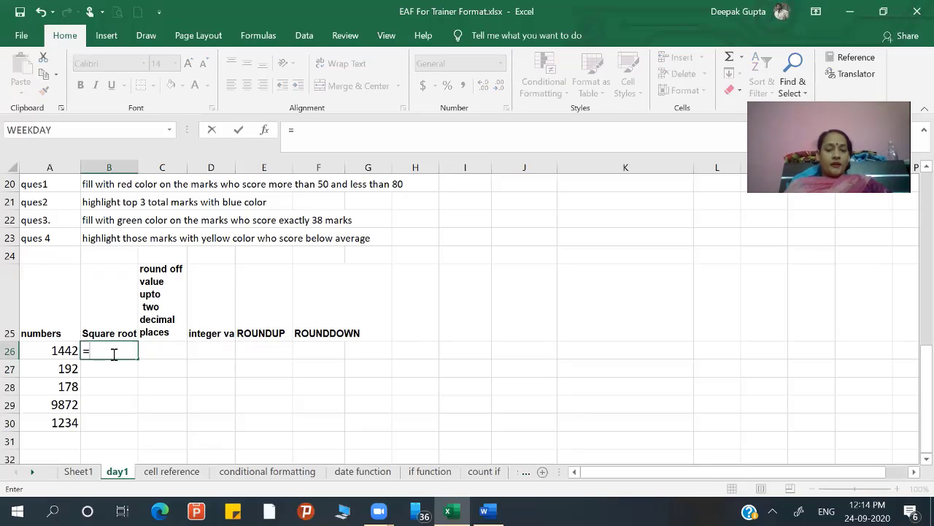
type("sqrt")
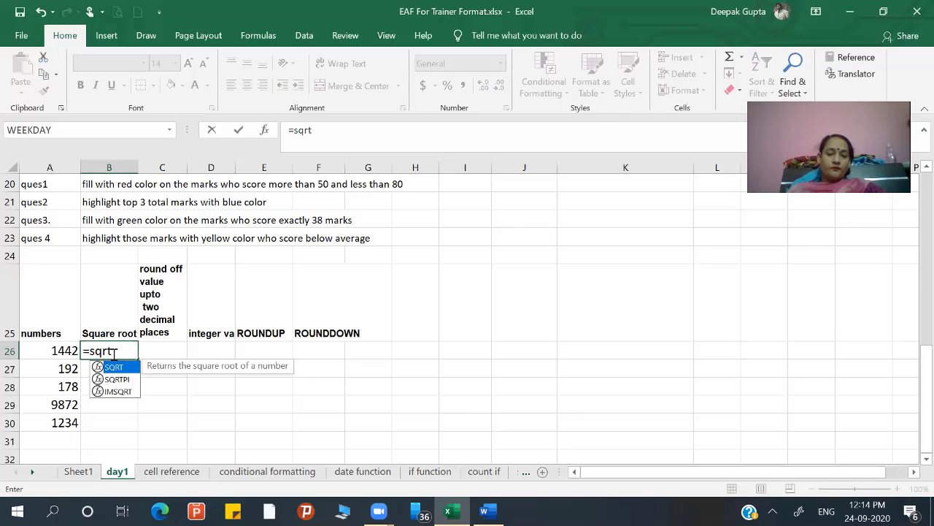
type("(")
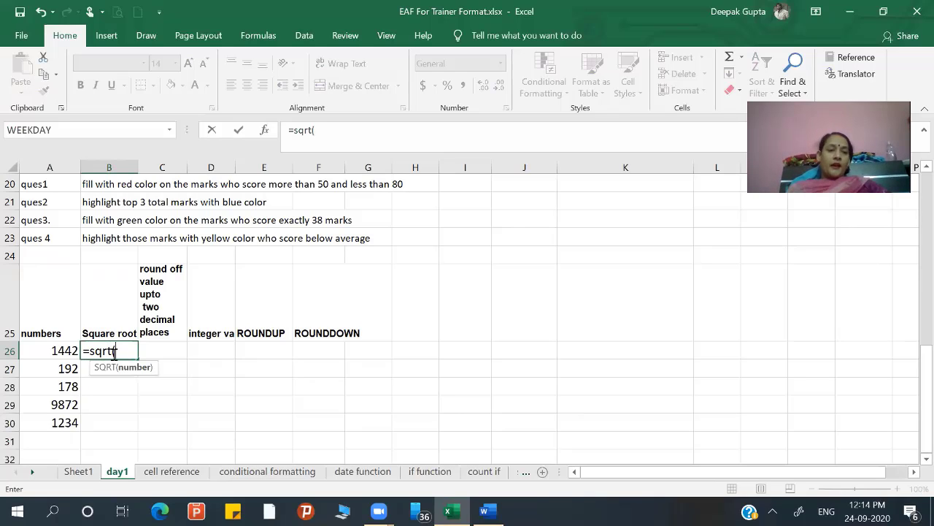
left_click(64, 351)
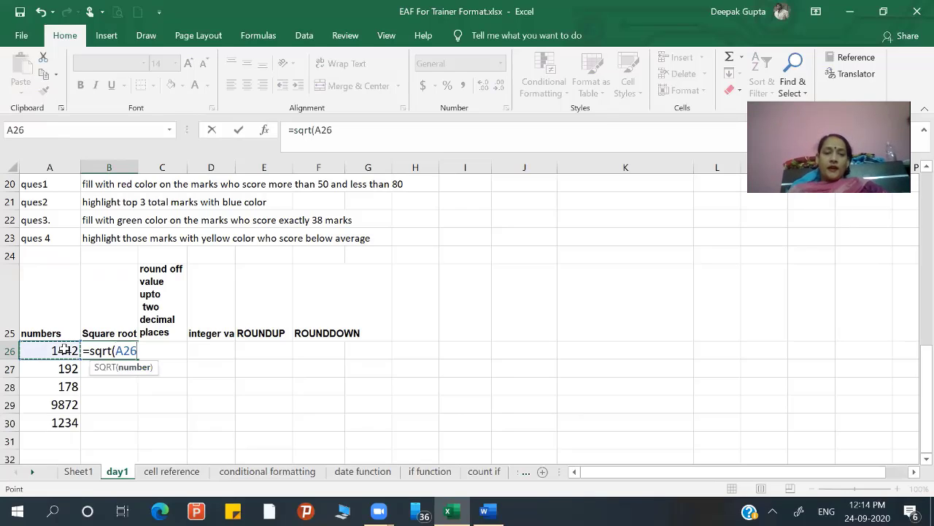
type(")")
key("Return")
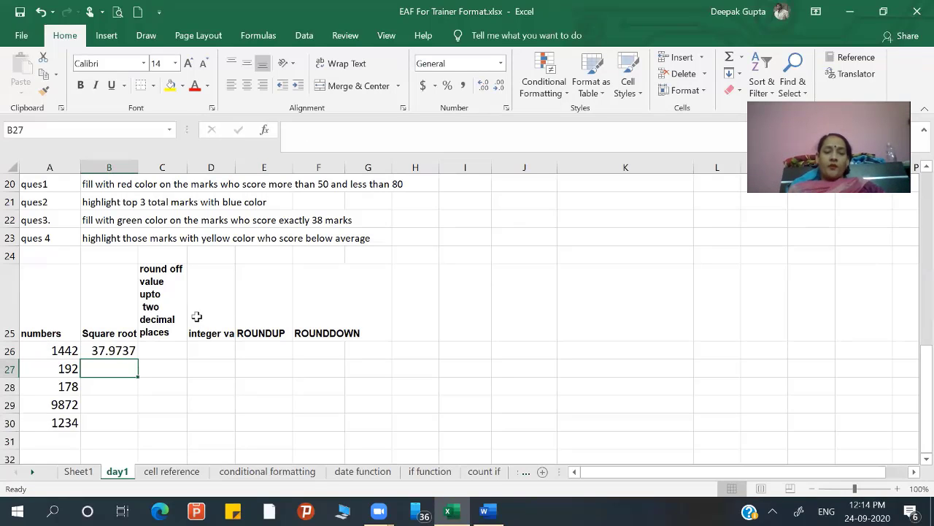
- Check the first square root with the formula =B26*B26 in cell H26 and clear that check cell
left_click(419, 349)
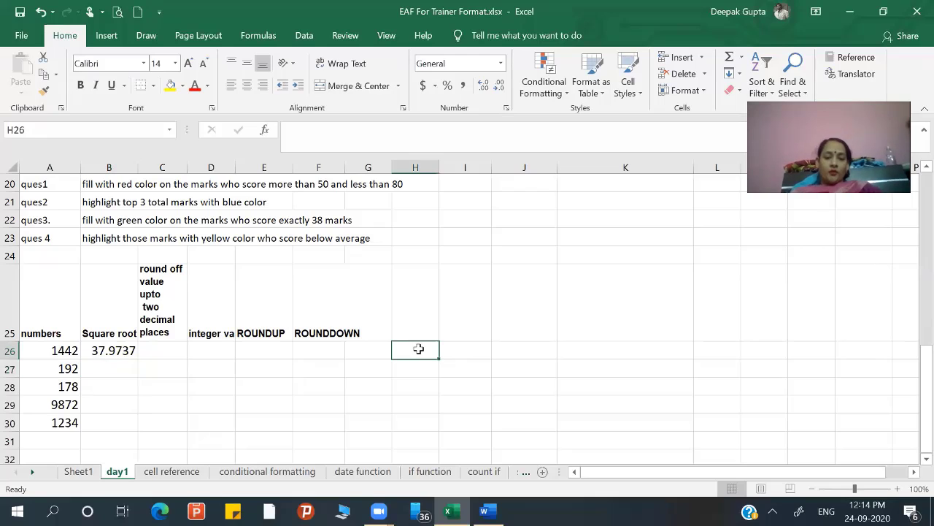
type("=")
key("Left")
key("Left")
key("Left")
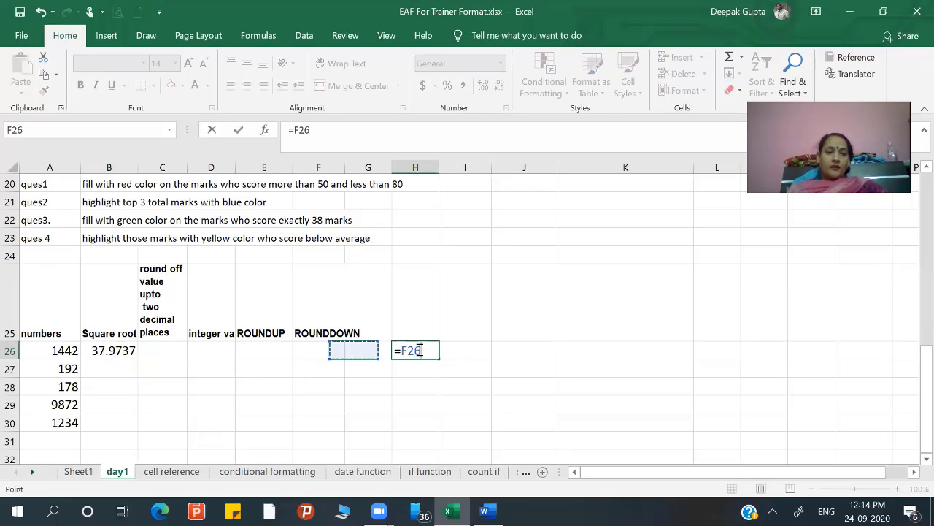
key("Left")
key("Left")
key("Left")
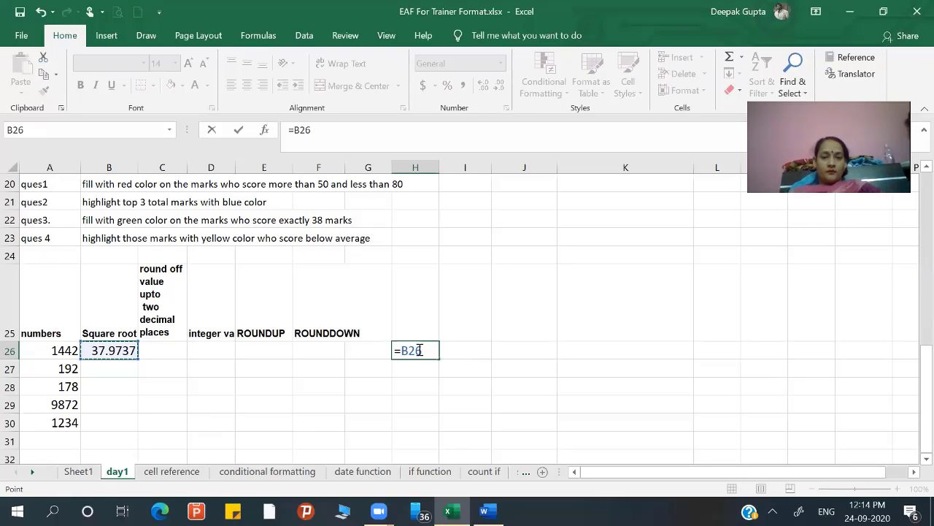
type("*")
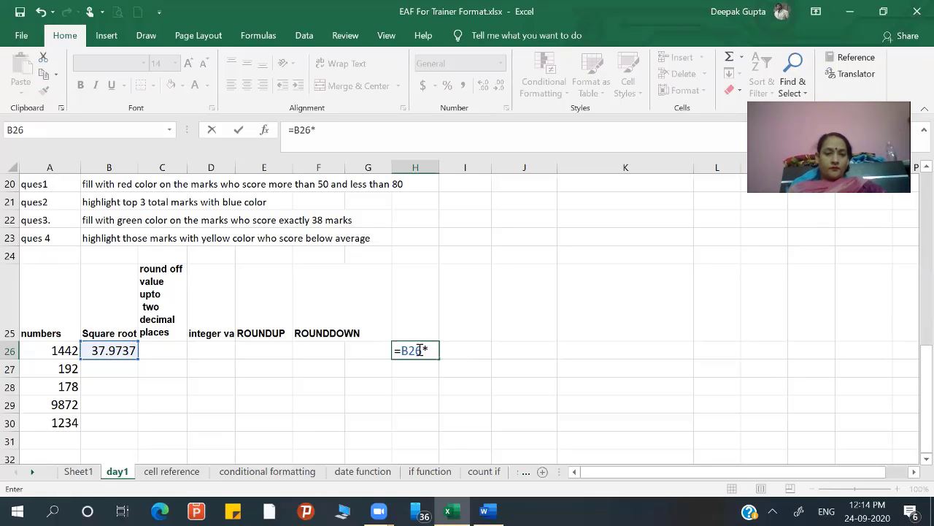
key("Left")
key("Left")
key("Left")
key("Left")
key("Left")
key("Left")
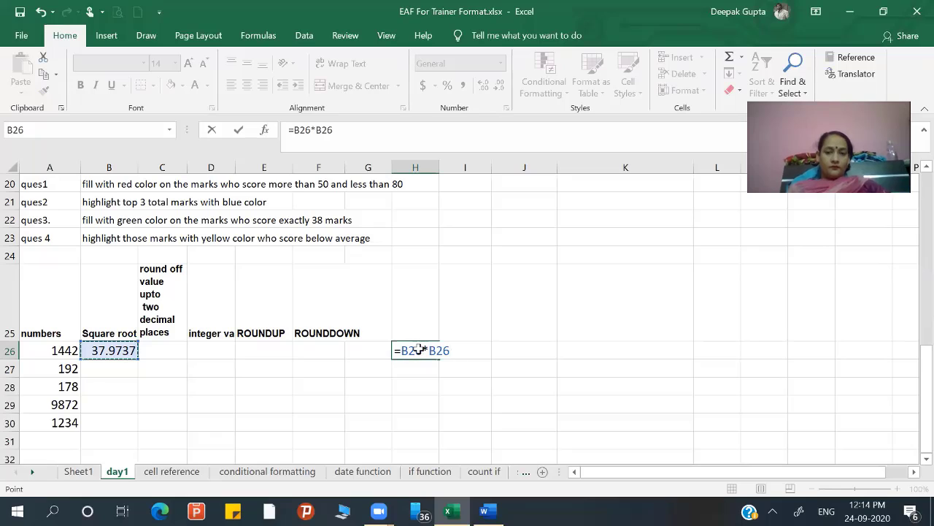
key("Return")
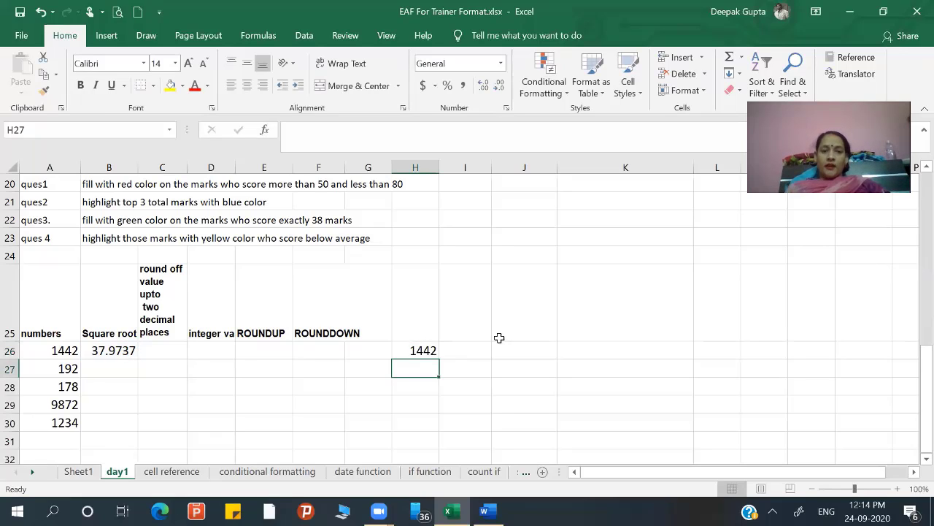
left_click(418, 350)
key("Delete")
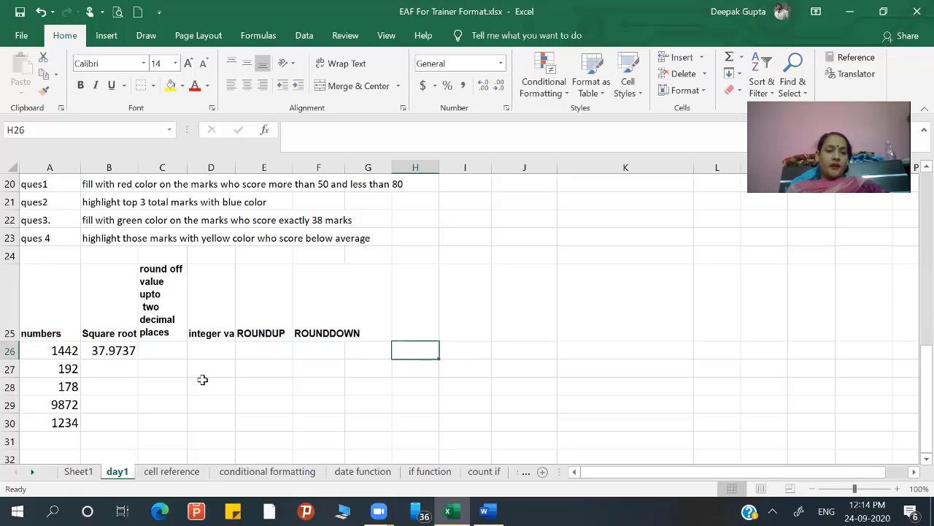
- Calculate the square root of the second number in cell B27 with the formula =SQRT(A27)
left_click(113, 366)
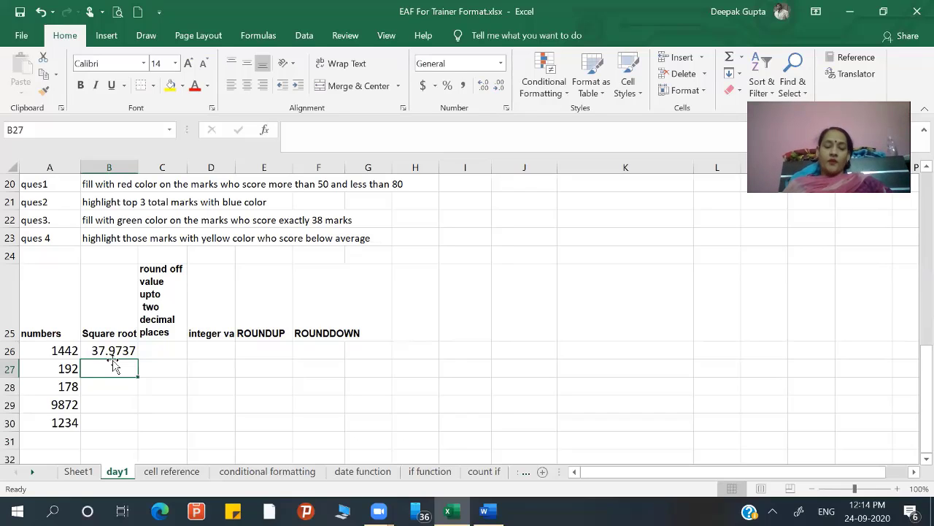
type("=sqr")
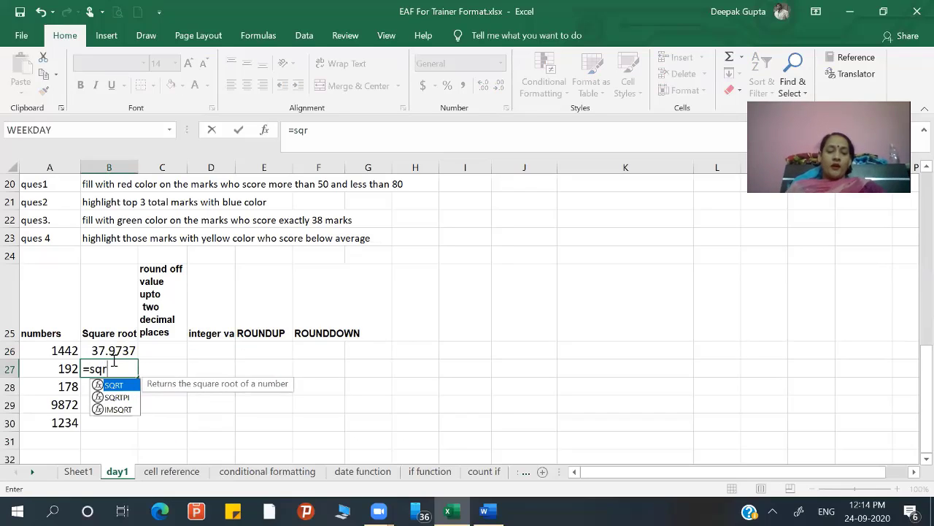
type("t(")
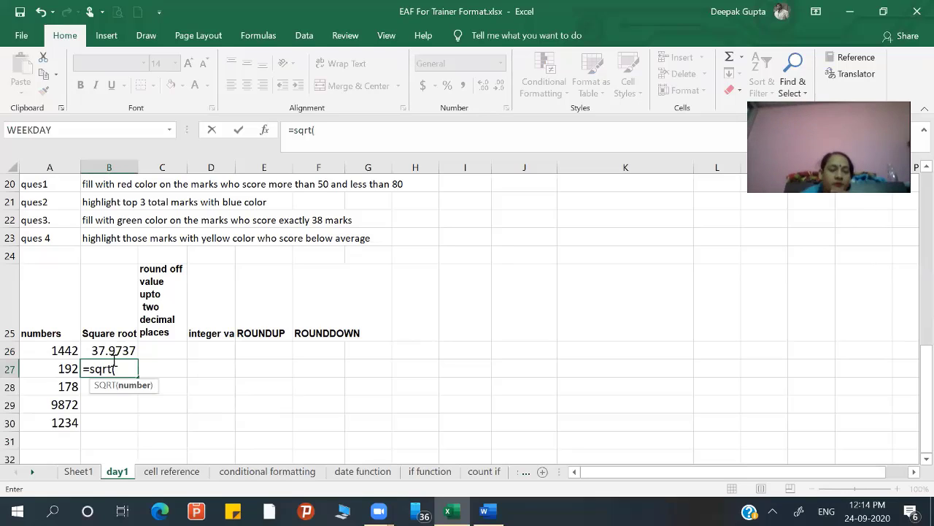
left_click(56, 371)
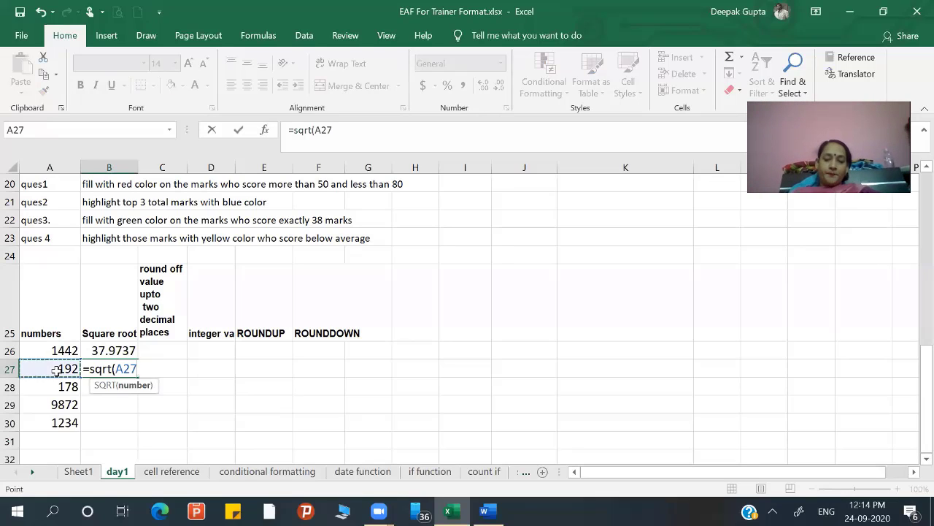
type(")")
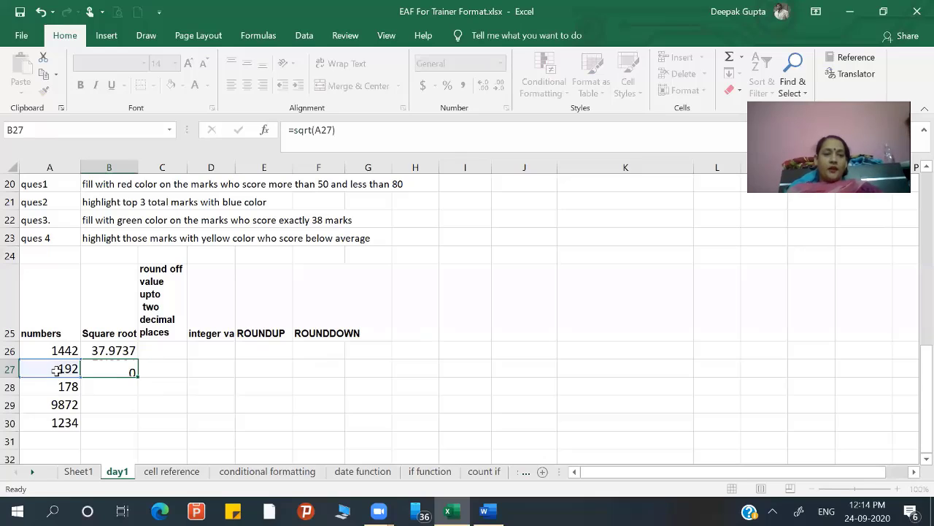
key("Return")
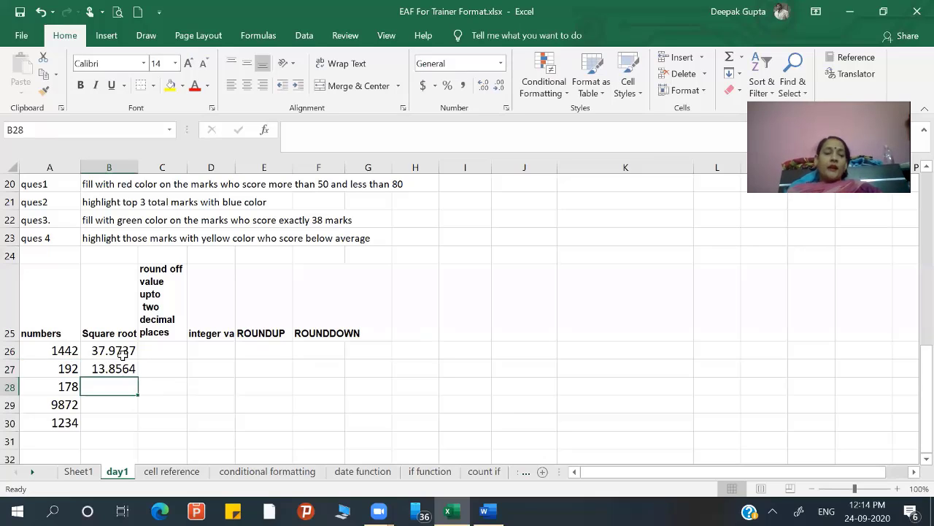
- Fill the square root formula from cell B26 down to B30
left_click(123, 350)
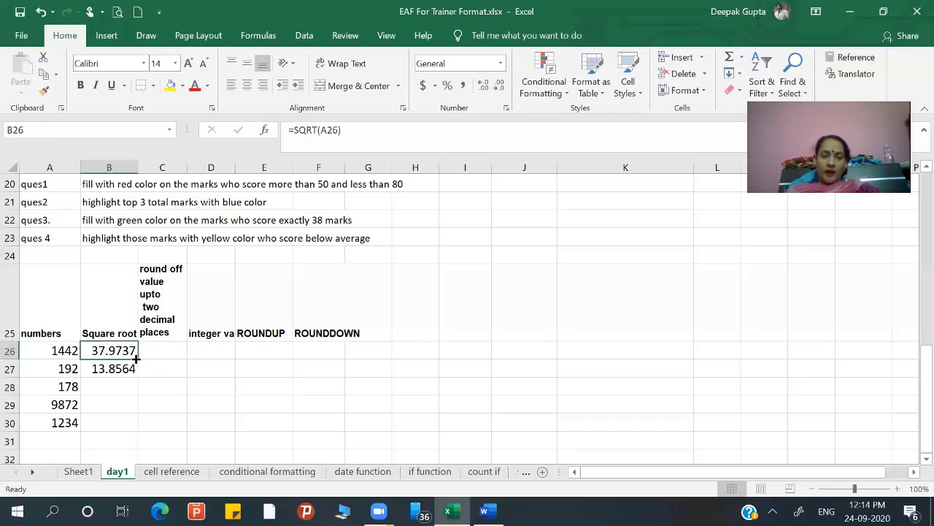
left_click_drag(136, 358, 134, 429)
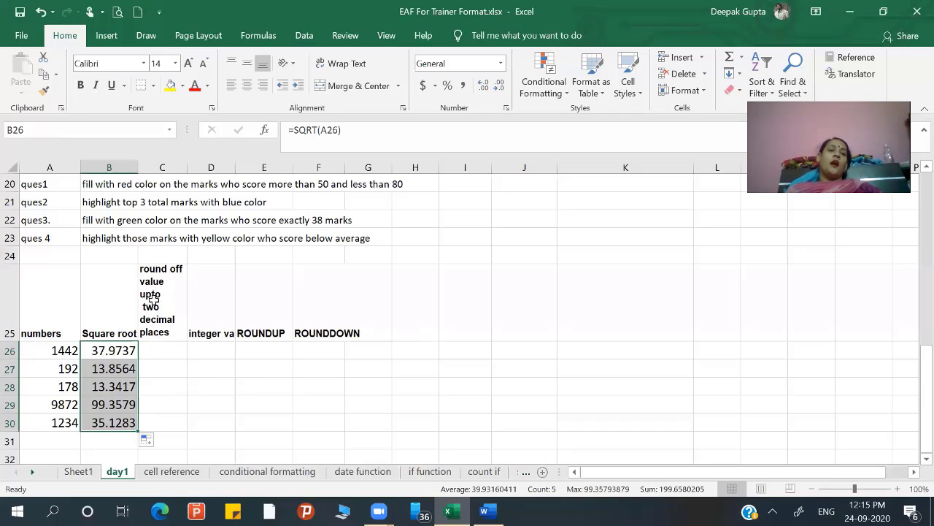
- Round the first square root to two decimal places in cell C26 with the formula =ROUND(B26,2)
left_click(165, 349)
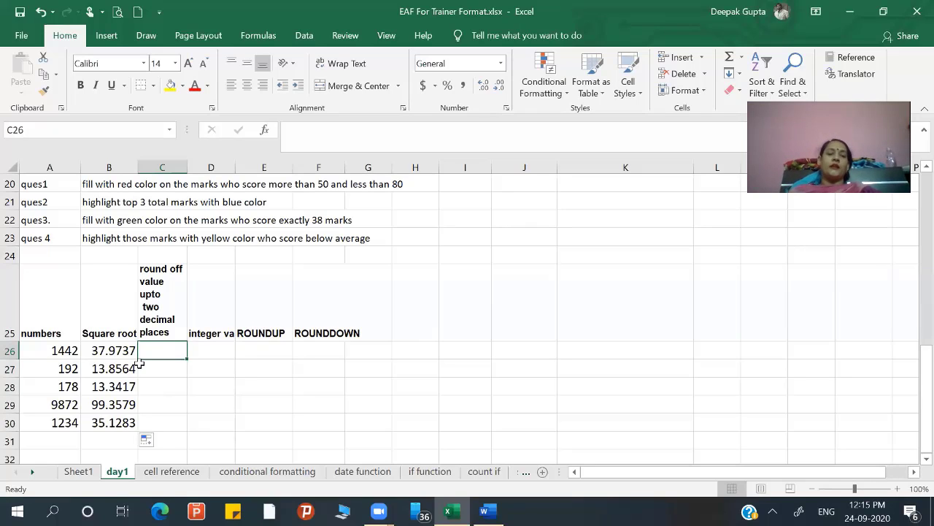
type("=")
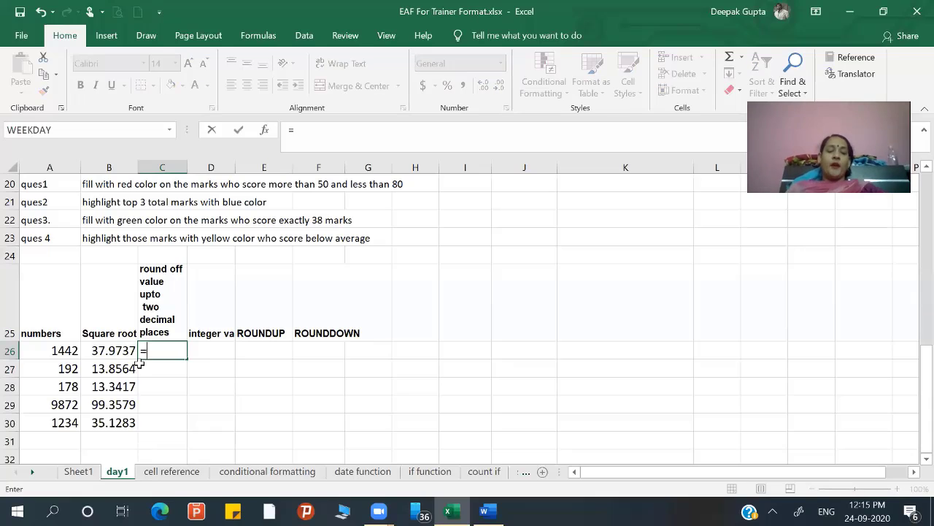
type("round")
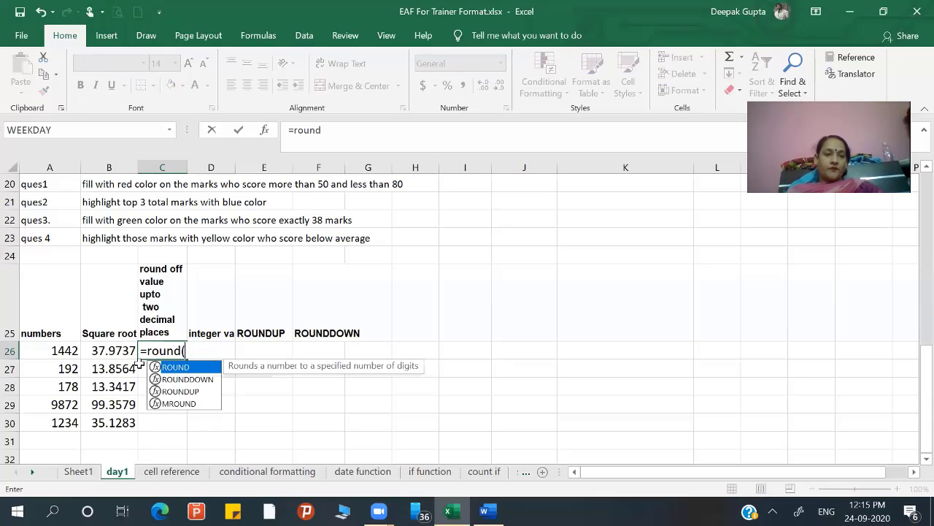
type("(")
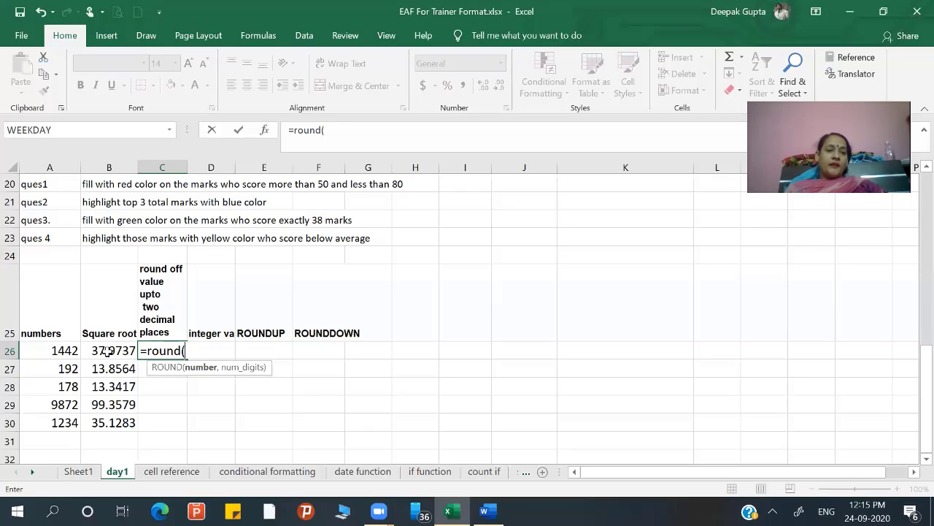
left_click(108, 351)
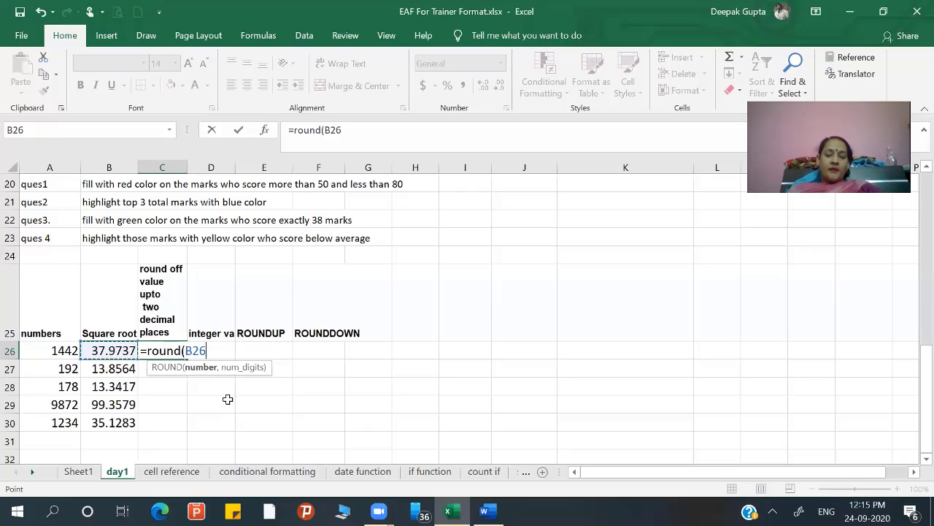
type(",")
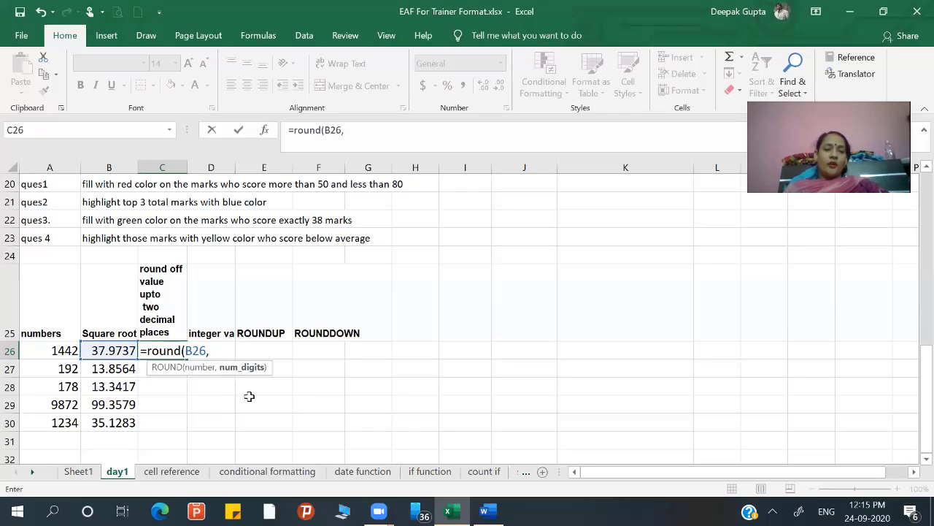
type("2")
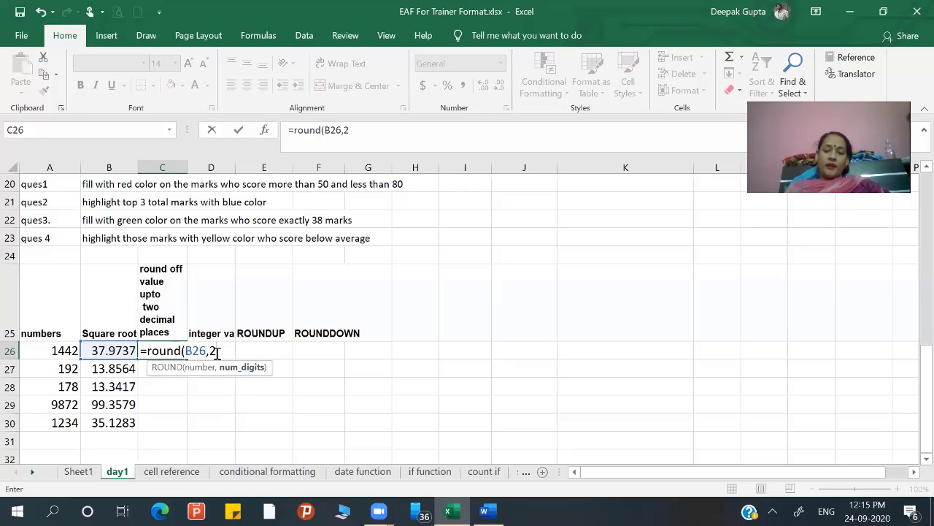
type(")")
key("Return")
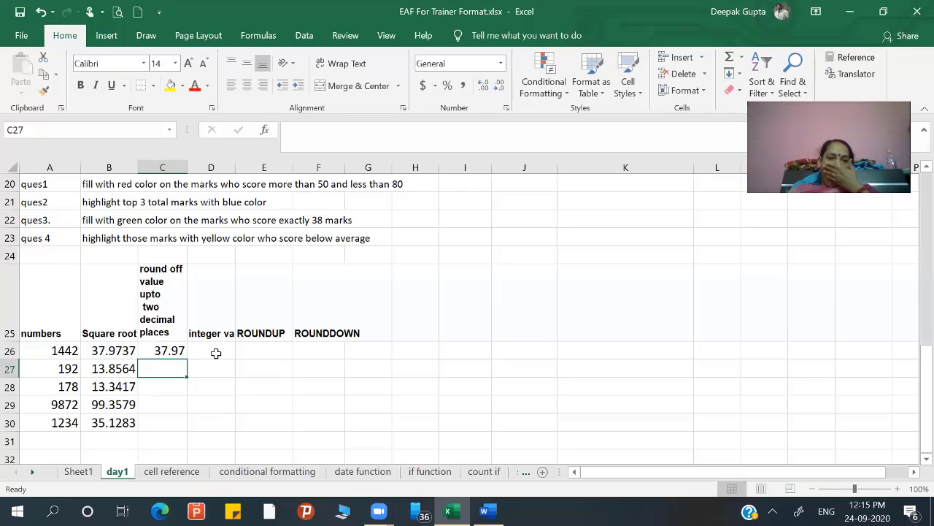
- Extract the integer value of the first square root in cell D26 with the formula =INT(B26)
left_click(216, 353)
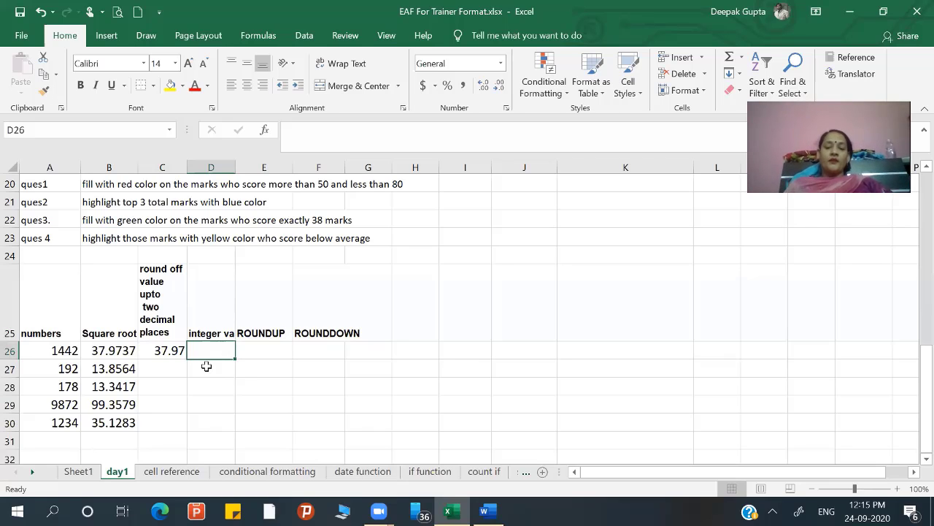
type("=")
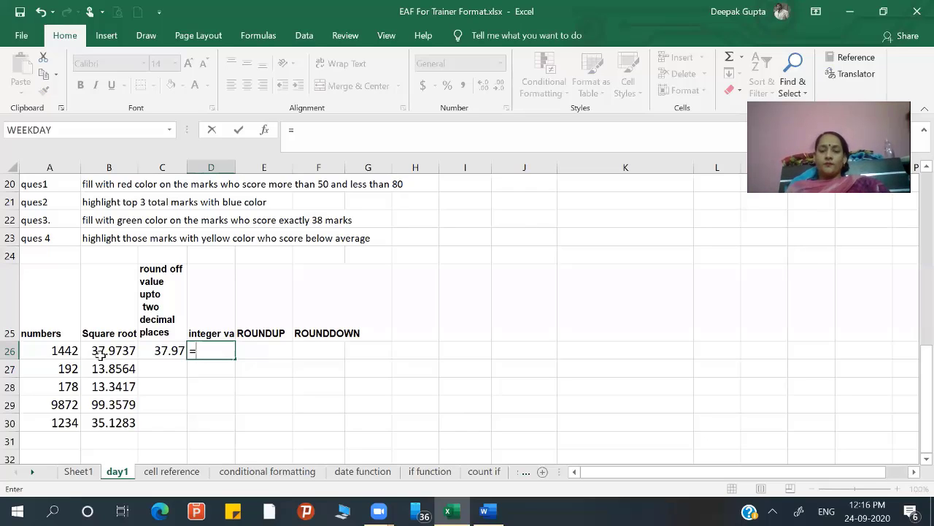
type("=")
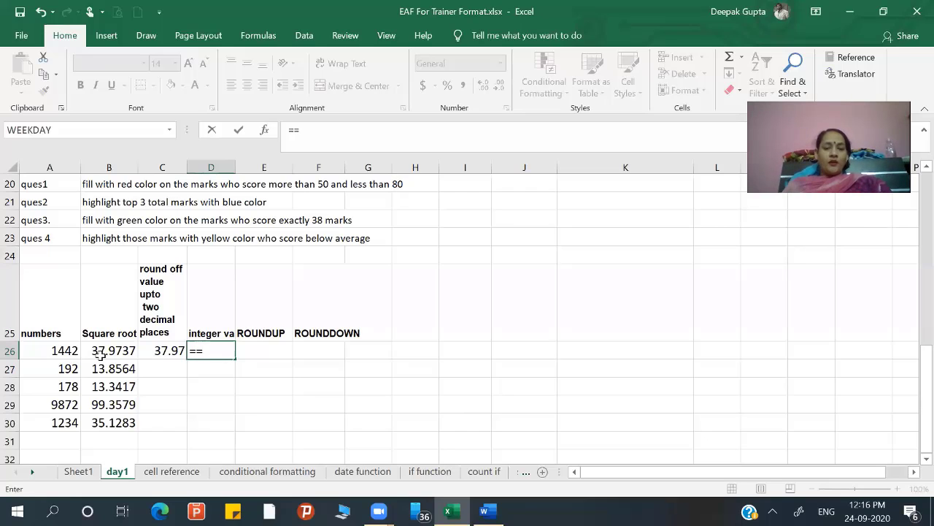
key("BackSpace")
type("in")
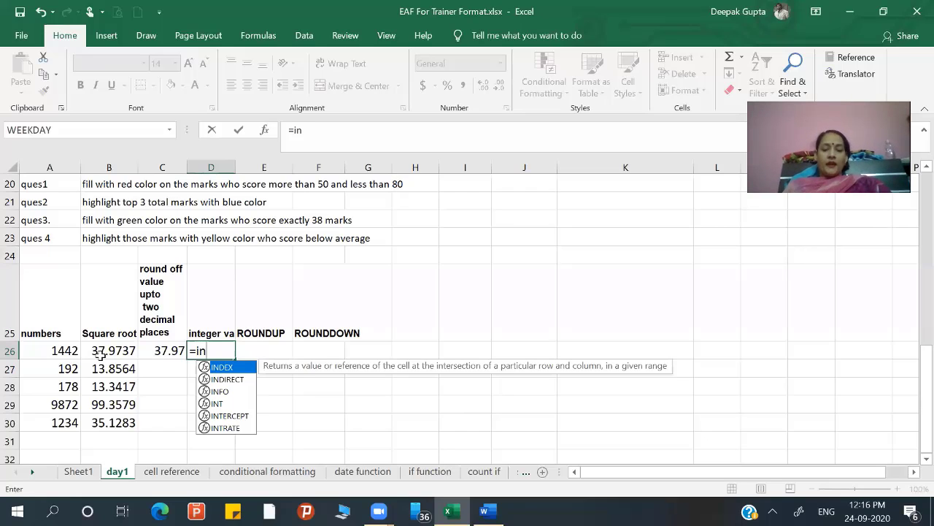
type("t(")
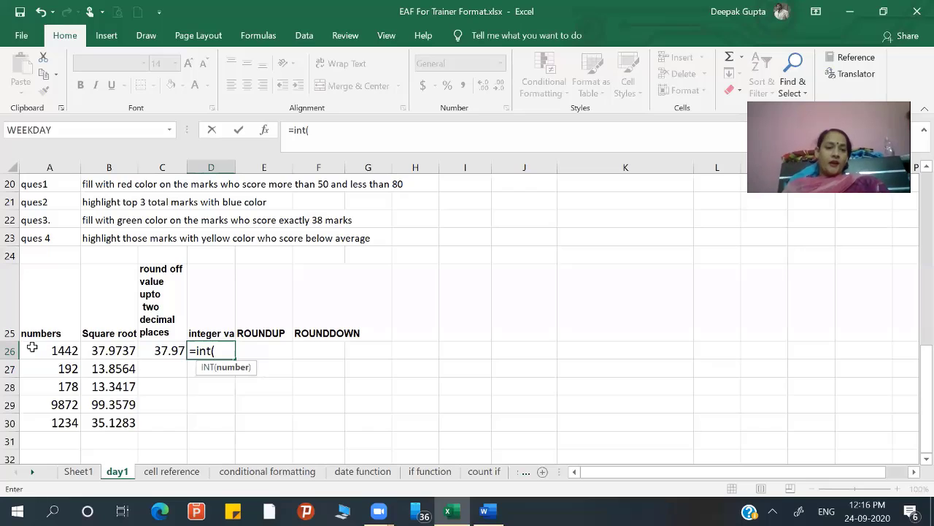
left_click(94, 350)
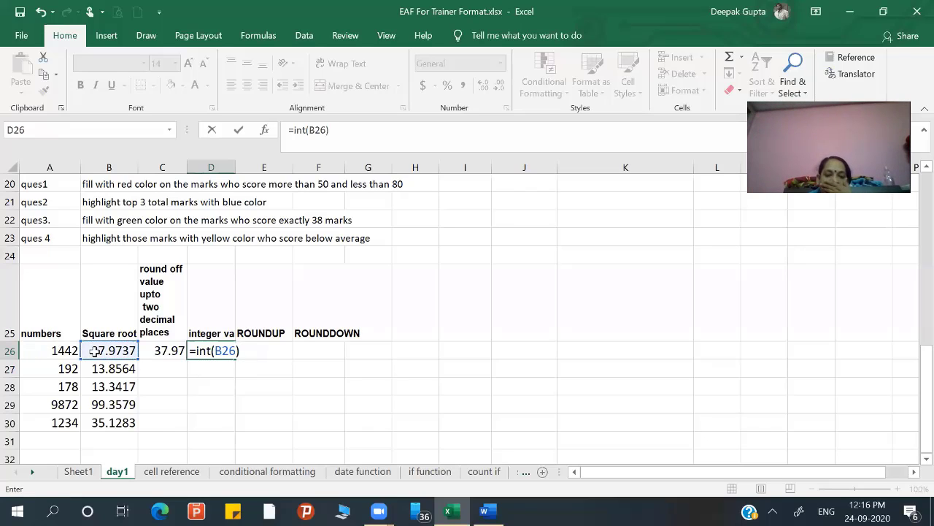
key("Return")
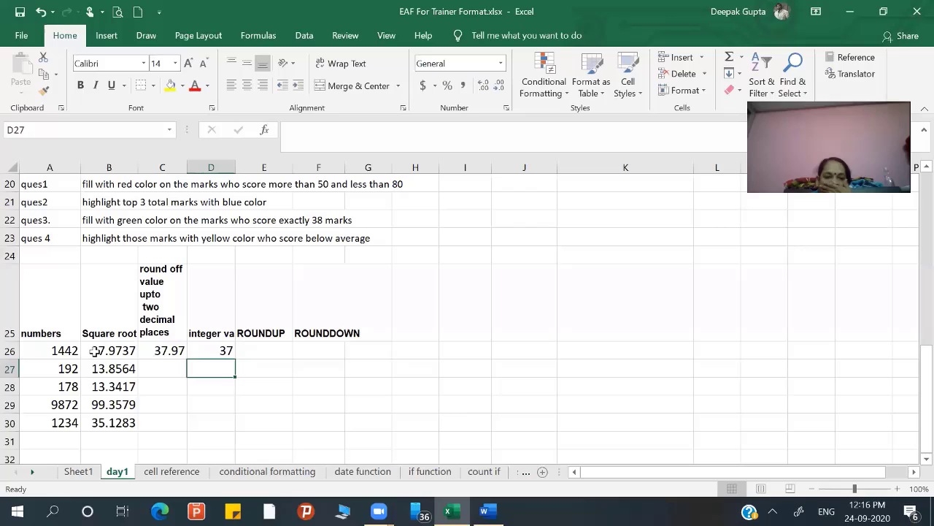
left_click(207, 351)
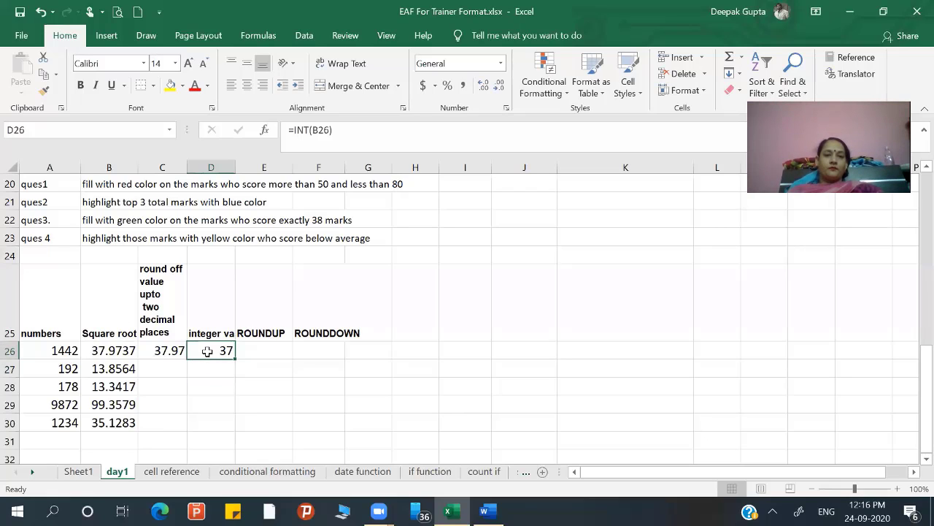
- Round the first square root up to one decimal place in cell E26 with the formula =ROUNDUP(B26,1)
left_click(265, 346)
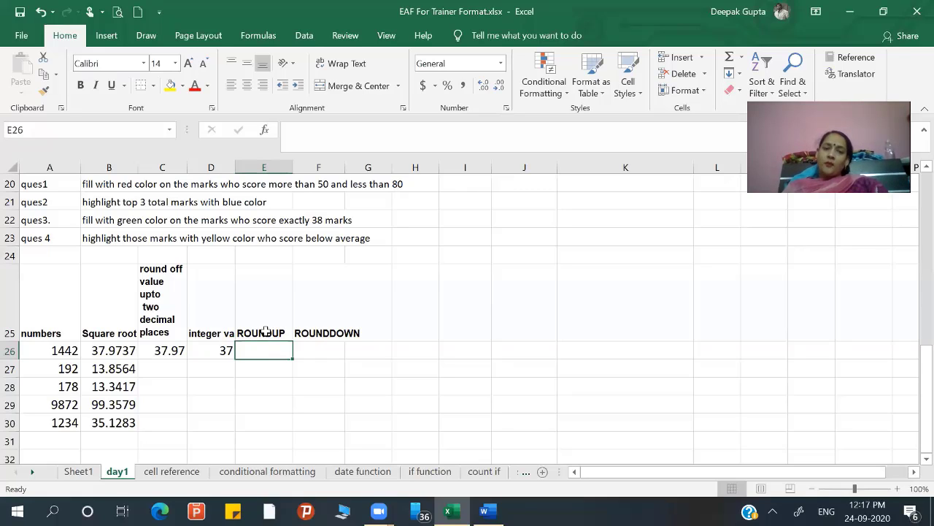
left_click(323, 348)
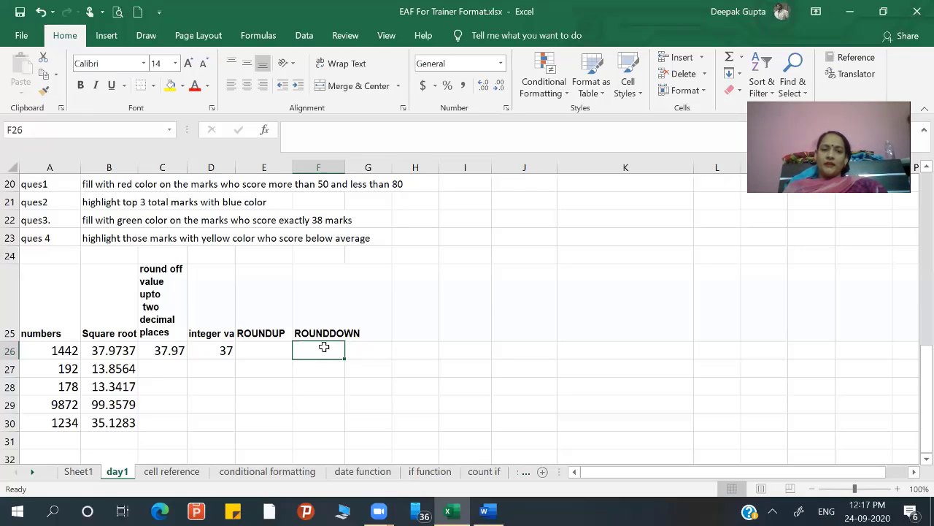
left_click(270, 350)
type("=roun")
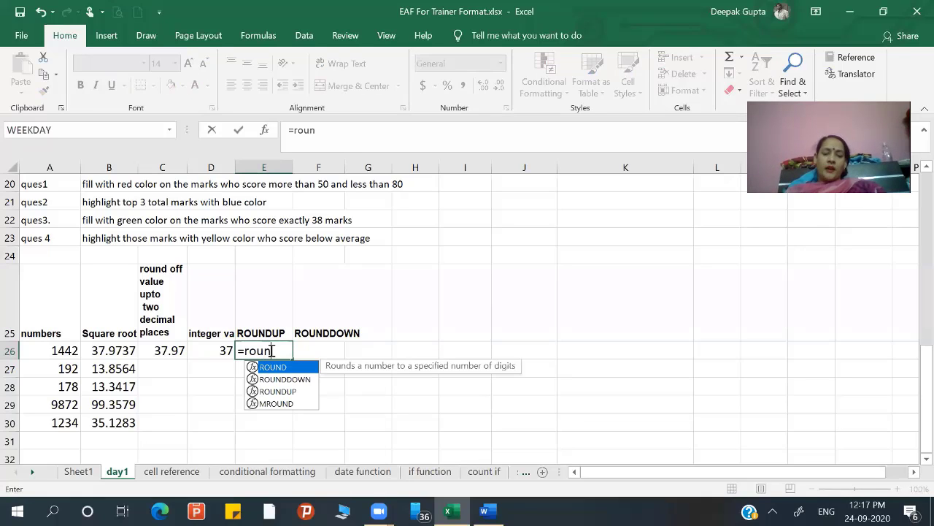
type("dup")
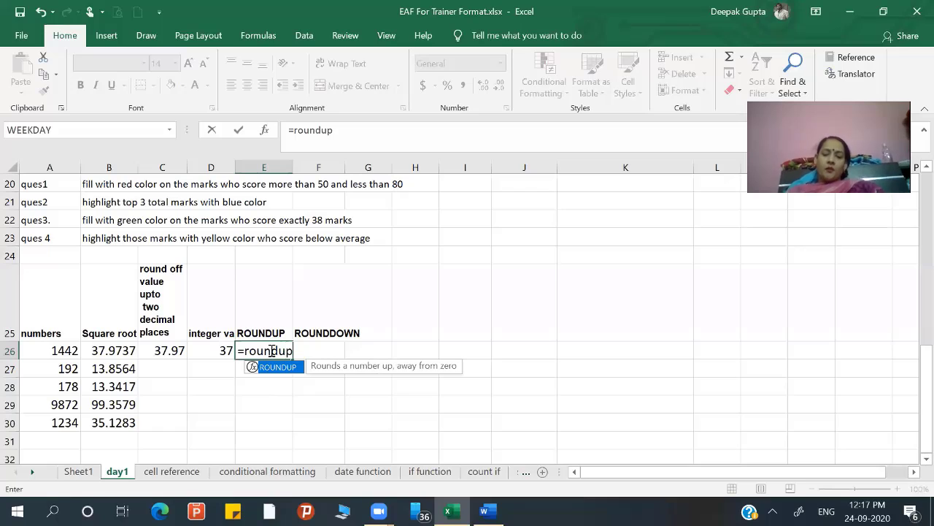
type("(")
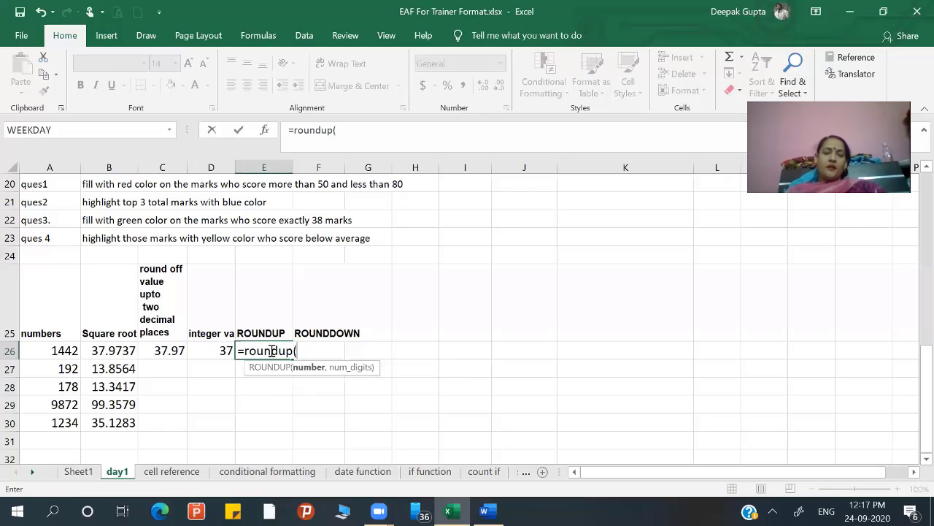
left_click(124, 350)
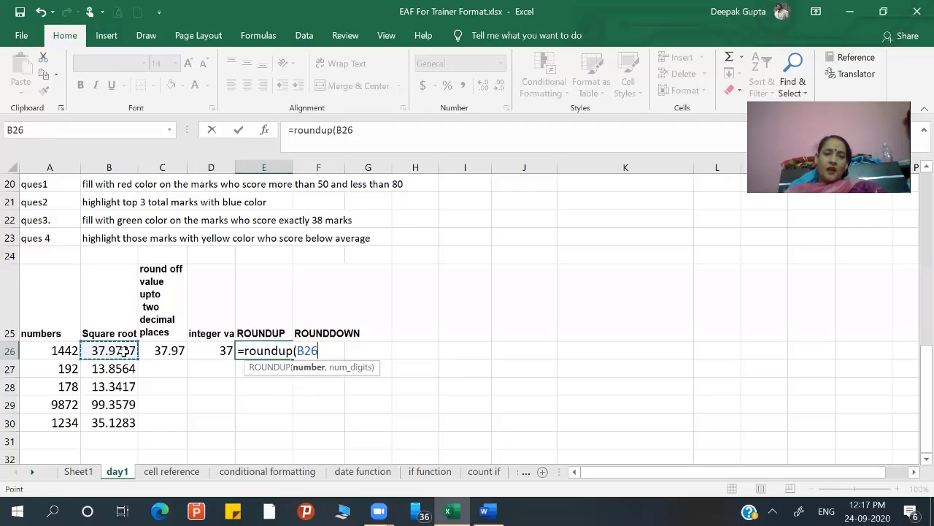
type(")")
key("BackSpace")
type(",")
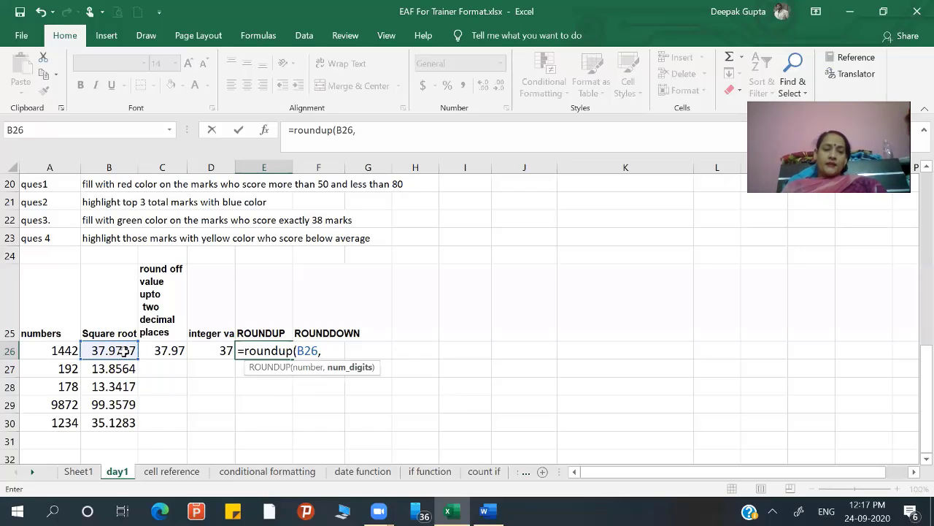
type("1)")
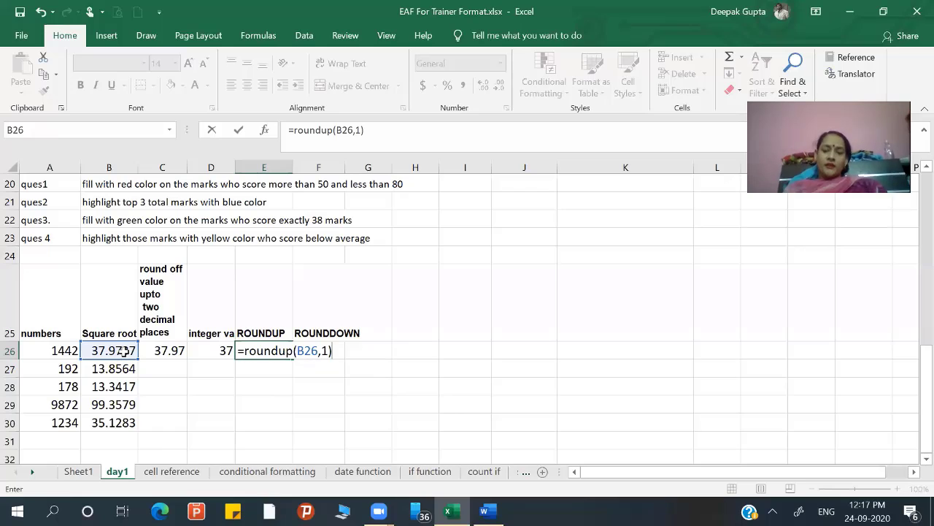
key("Return")
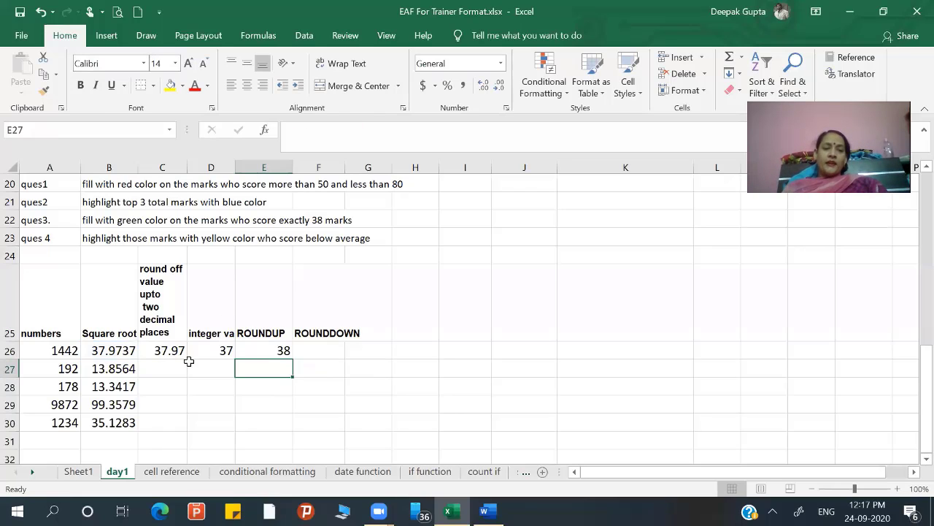
- Round the first square root down to one decimal place in cell F26 with the formula =ROUNDDOWN(B26,1)
left_click(303, 350)
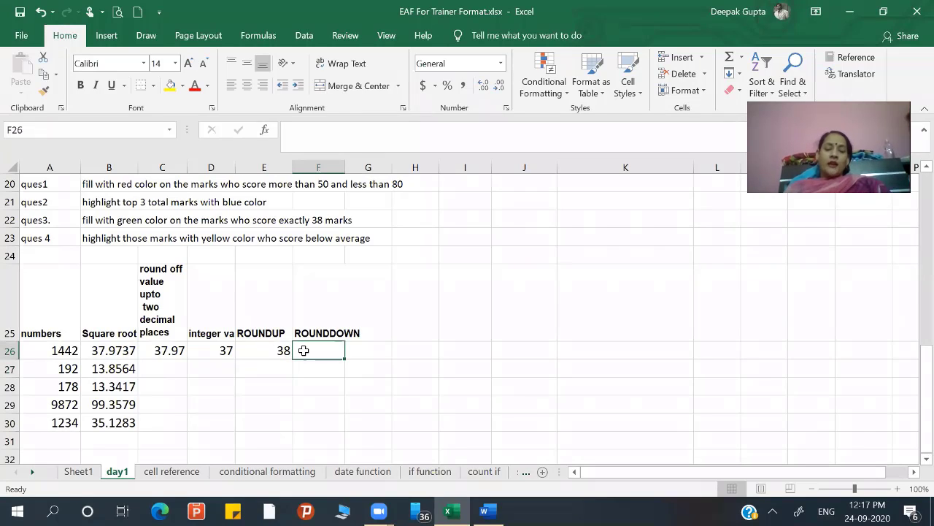
type("=round")
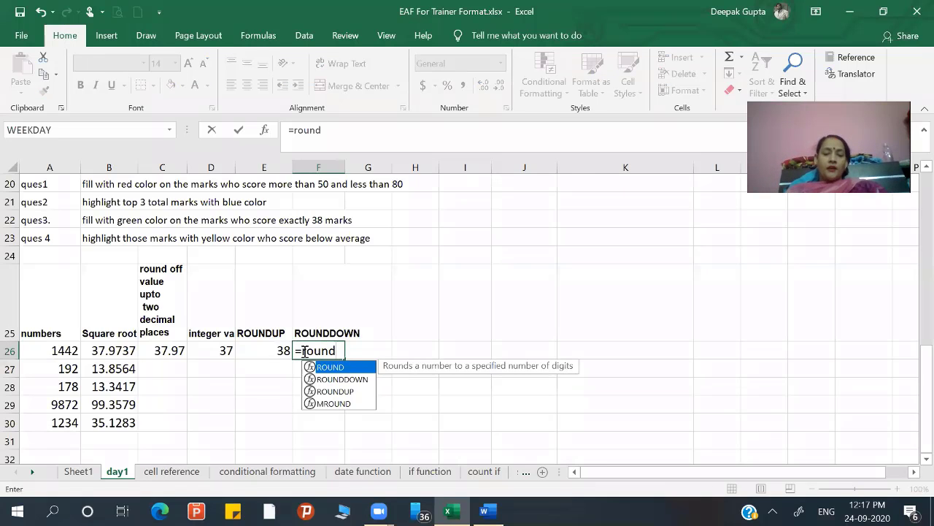
type("down(")
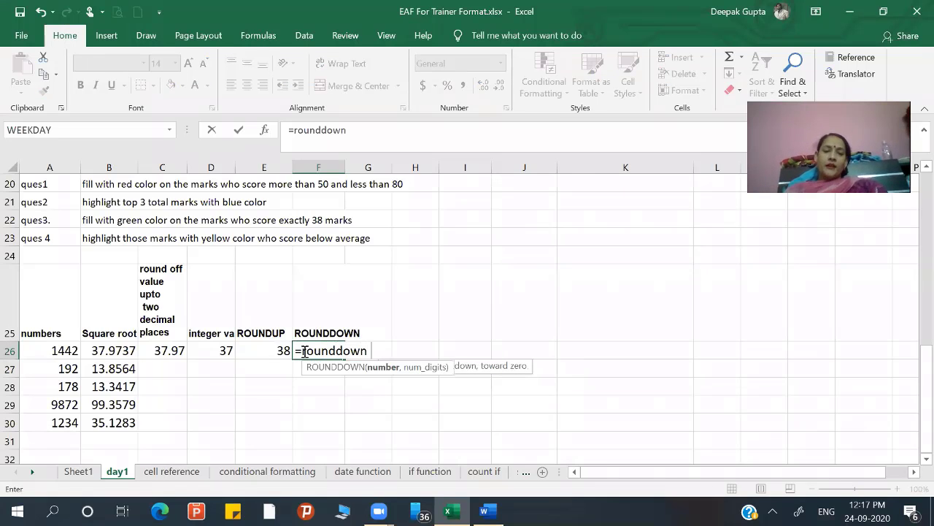
left_click(97, 346)
type(",1)")
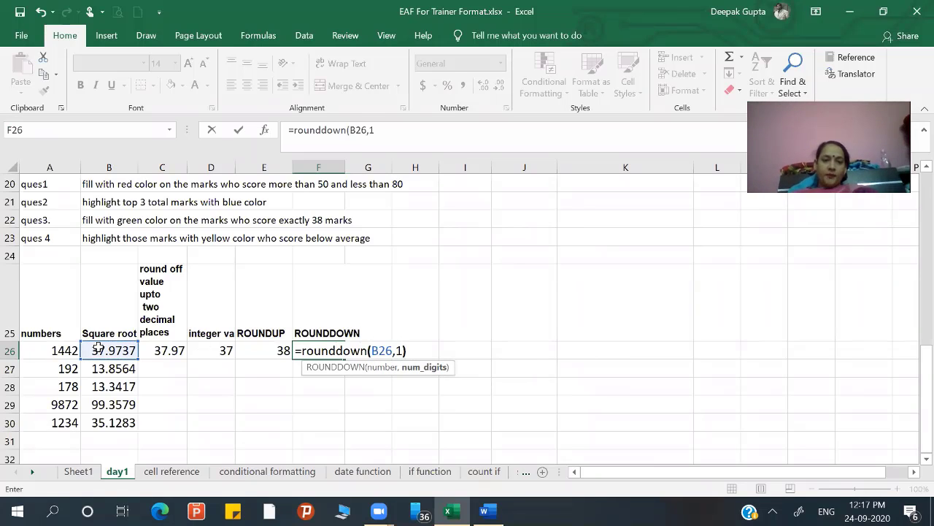
key("Return")
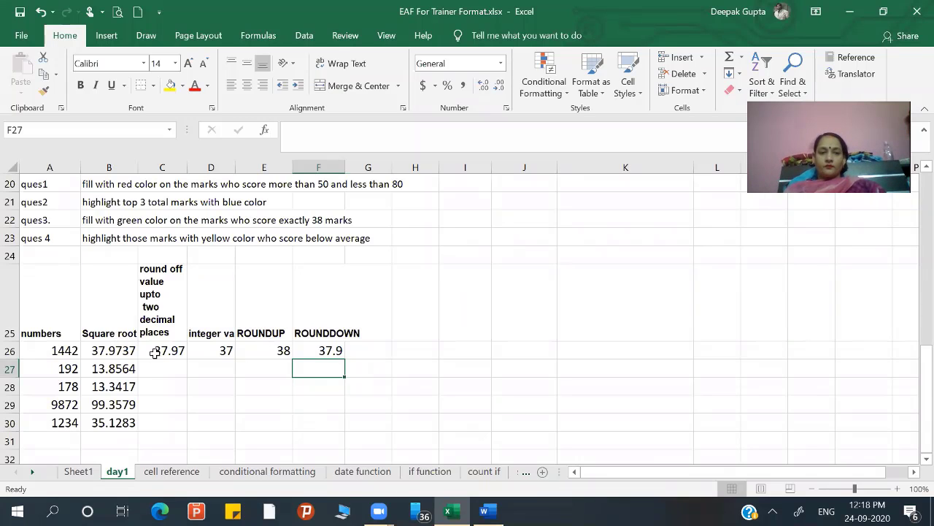
- Fill the rounding and integer formulas from C26:F26 down to row 30 and check the ROUNDDOWN column's formulas
left_click_drag(156, 351, 346, 425)
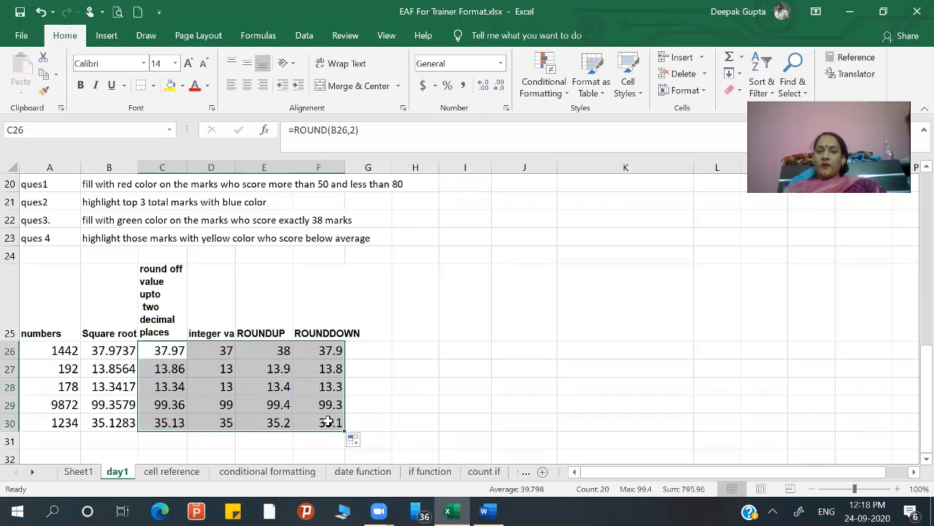
left_click(328, 422)
left_click(328, 404)
left_click(325, 369)
left_click(321, 352)
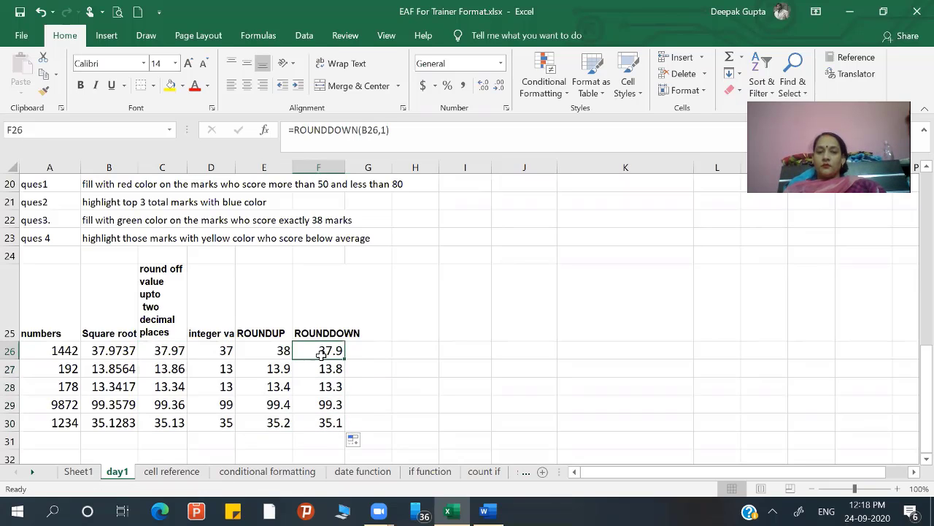
- On the cell reference sheet, merge and center L2:M2 and enter the label Relative ref. in it
mouse_move(476, 491)
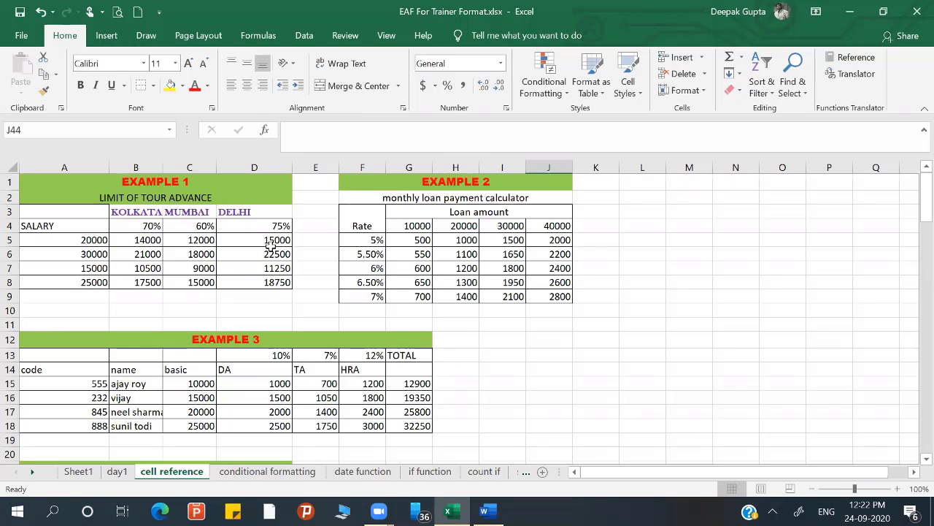
left_click(638, 195)
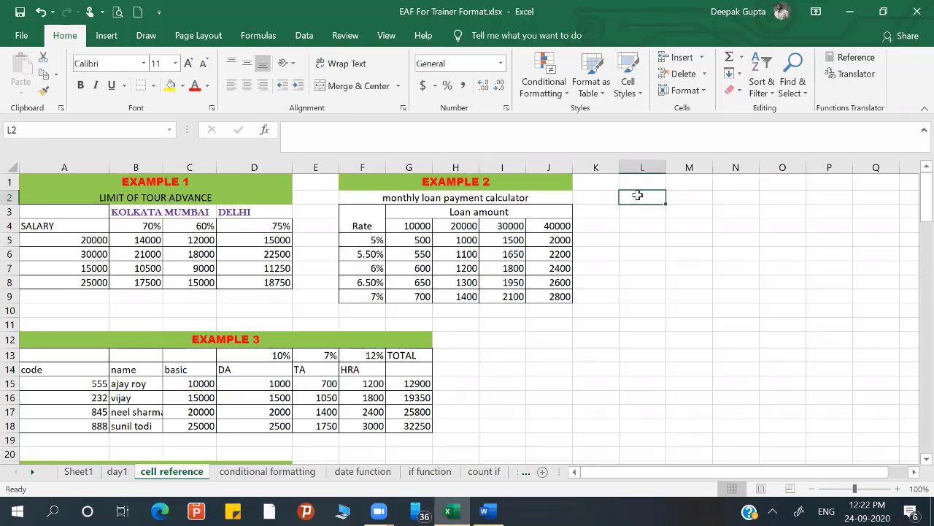
left_click_drag(637, 194, 675, 195)
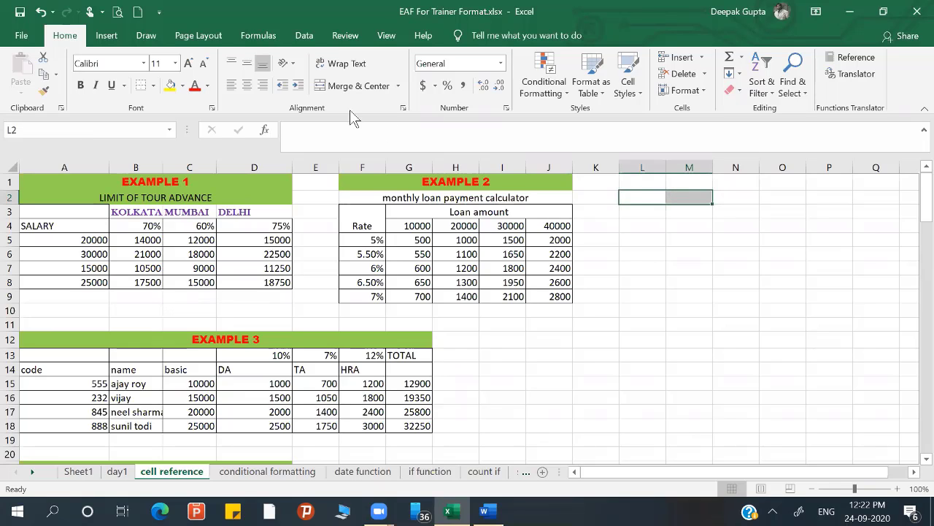
left_click(351, 86)
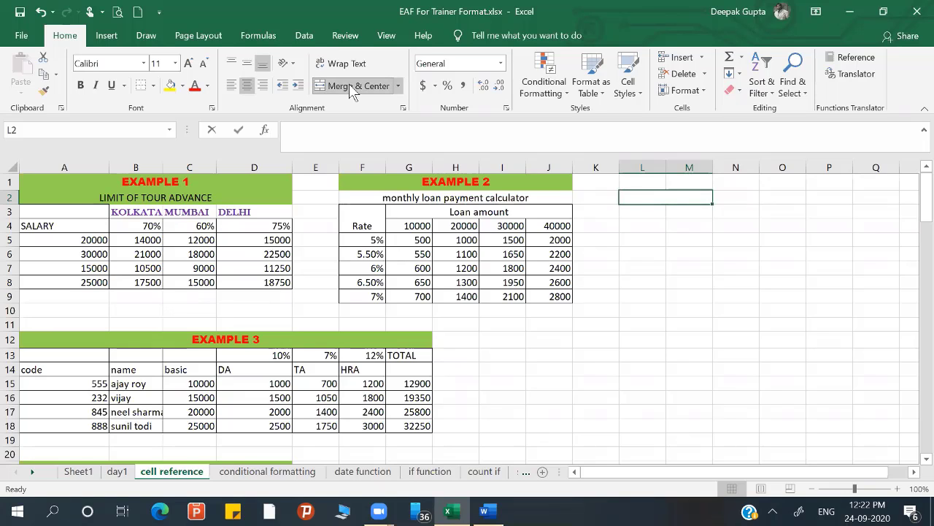
type("Relative")
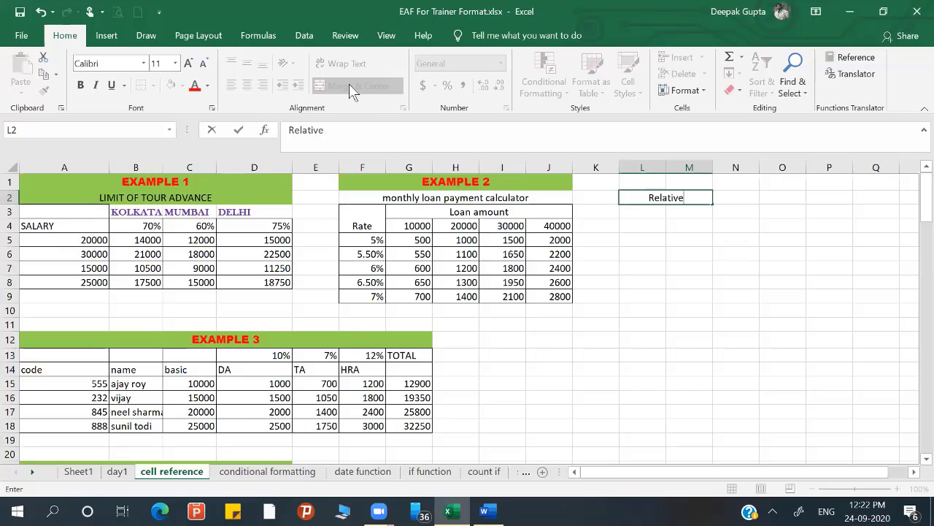
type(" ref.")
key("Return")
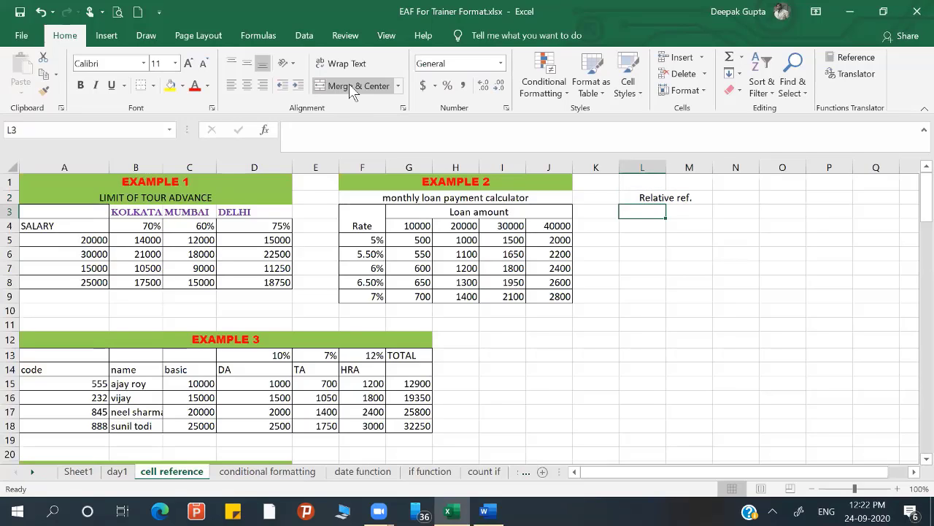
- Enter the labels Mixed Ref. and Fixed Ref. in rows 3 and 4, and fill the three labels across to columns N:O
type("Mixed Ref.")
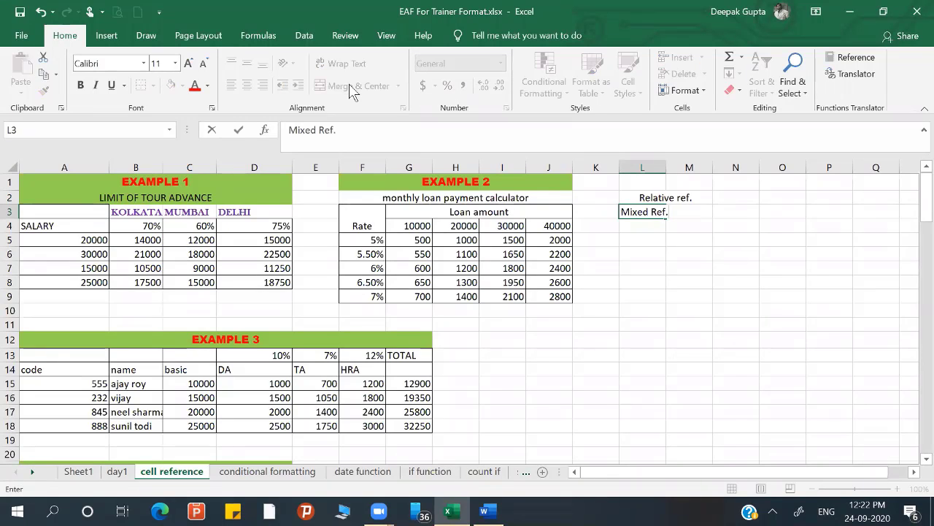
key("Return")
type("Fixed Ref.")
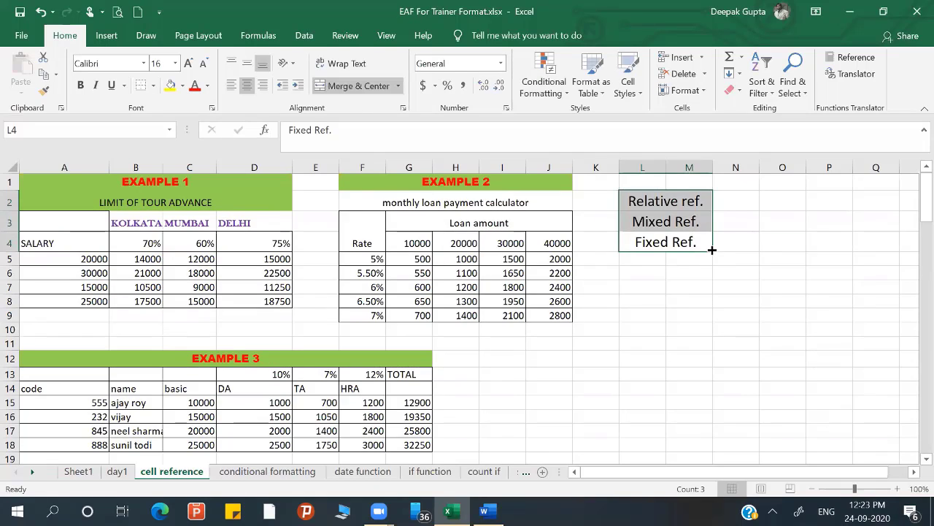
left_click_drag(711, 249, 762, 247)
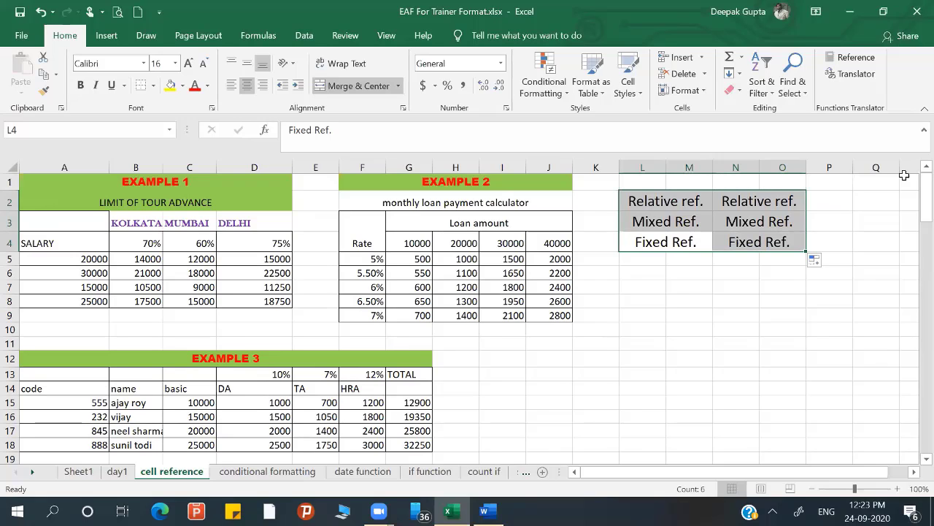
left_click(770, 203)
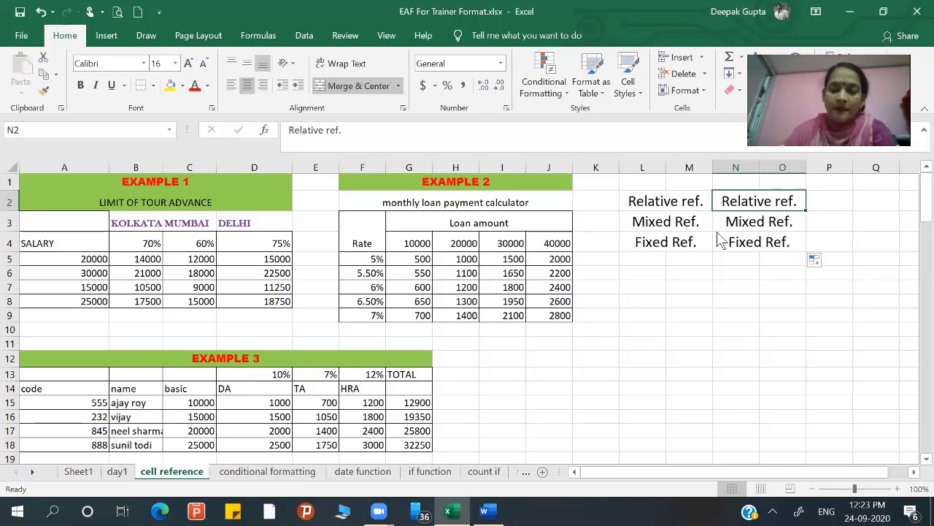
type("a")
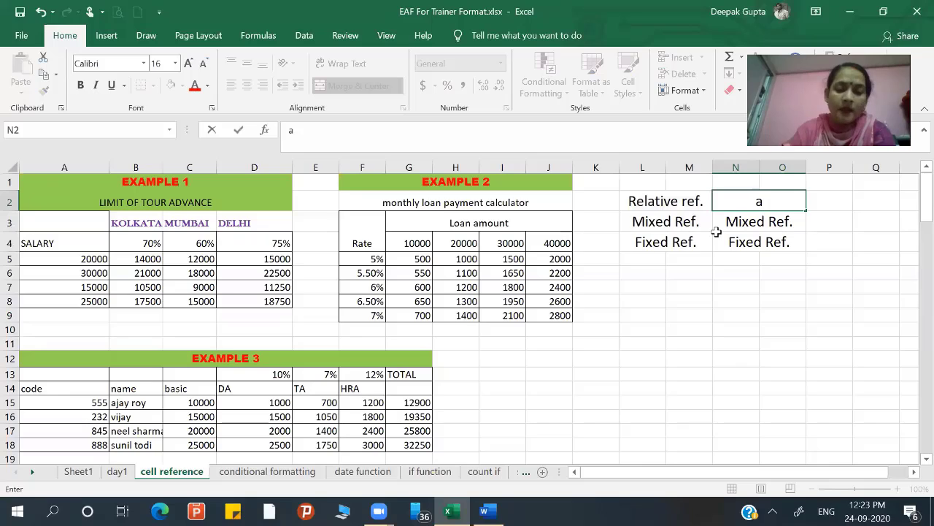
type("2")
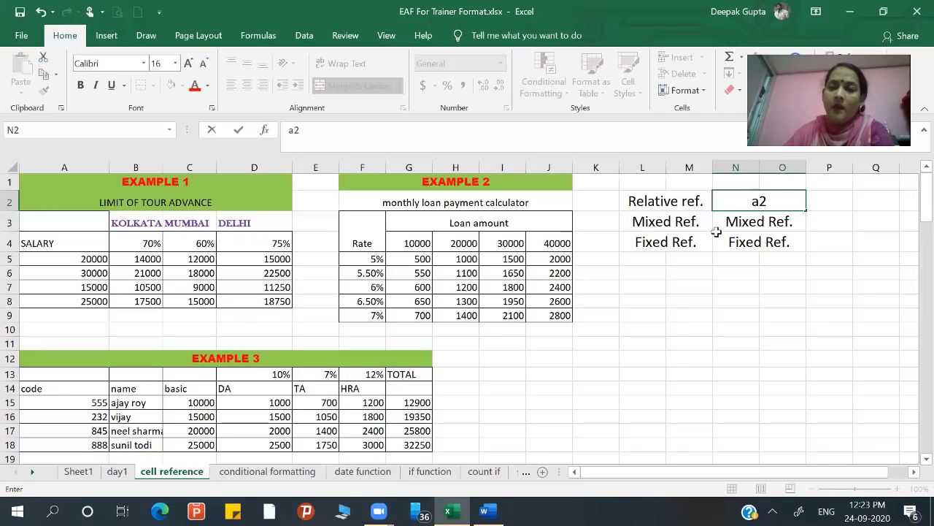
type("+")
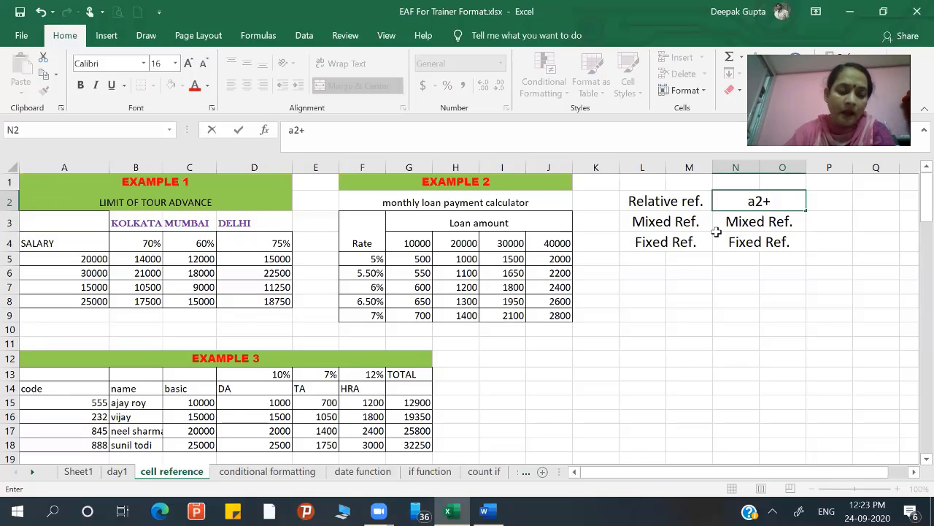
key("BackSpace")
key("BackSpace")
key("BackSpace")
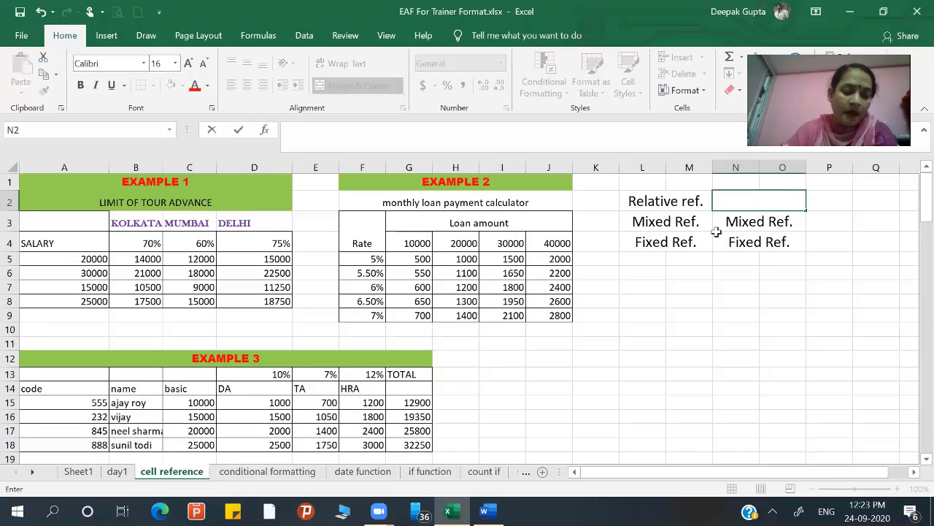
- Enter the relative reference example A2+C4+B3 as plain text in N2, in place of the copied label
type("A")
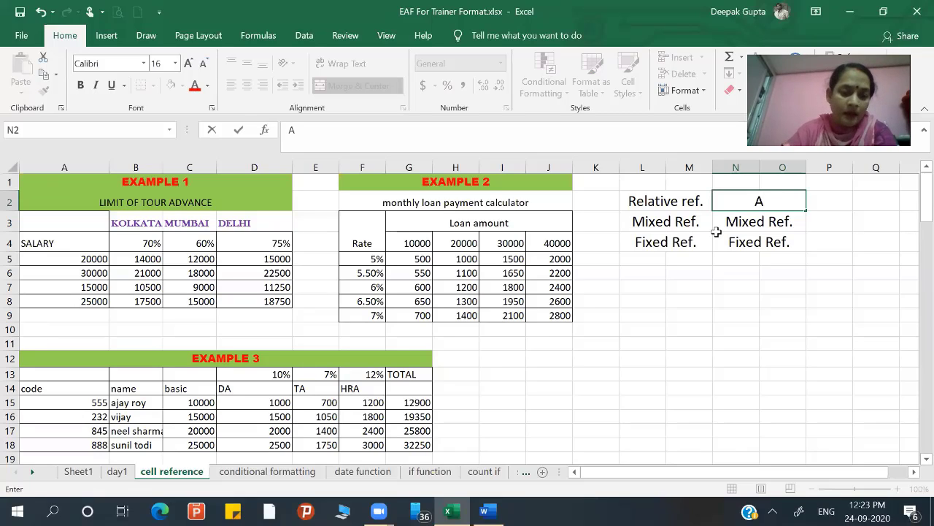
type("2")
type("+")
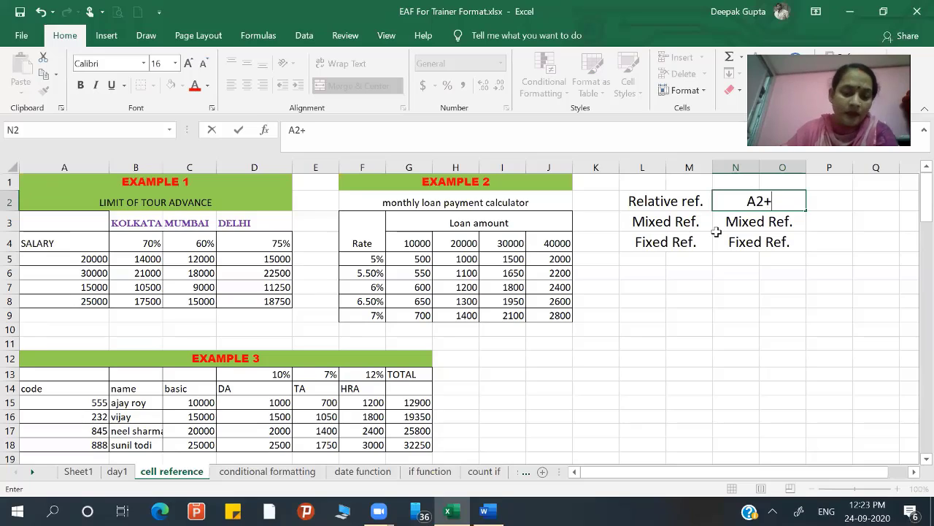
type("C")
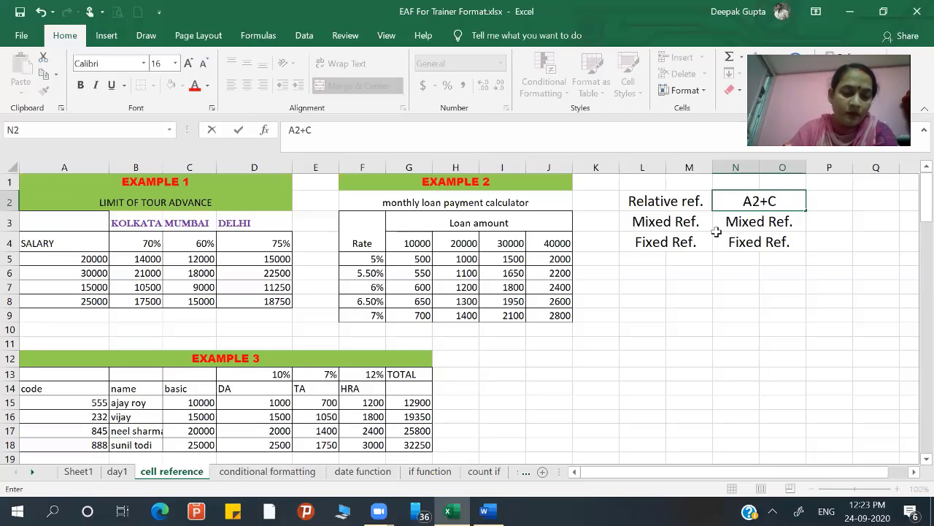
type("4")
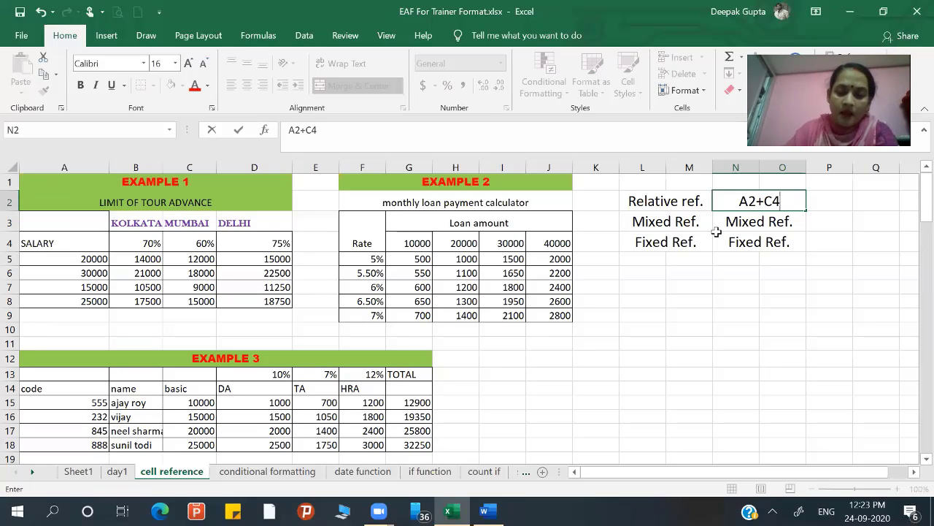
type("+B")
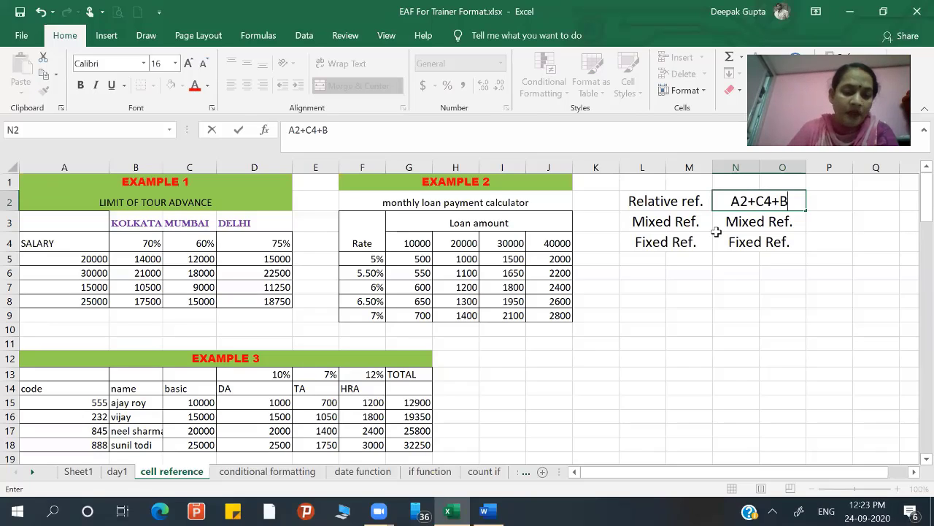
type("3")
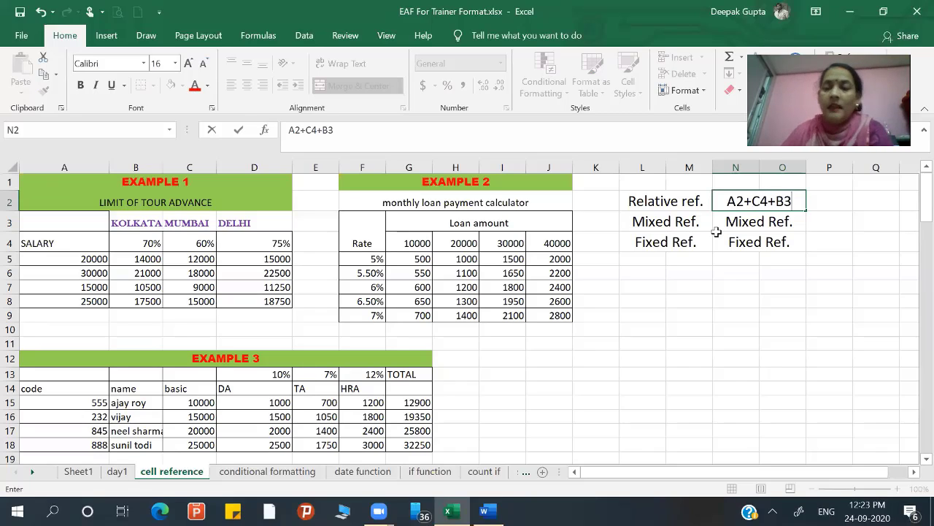
key("Left")
key("Left")
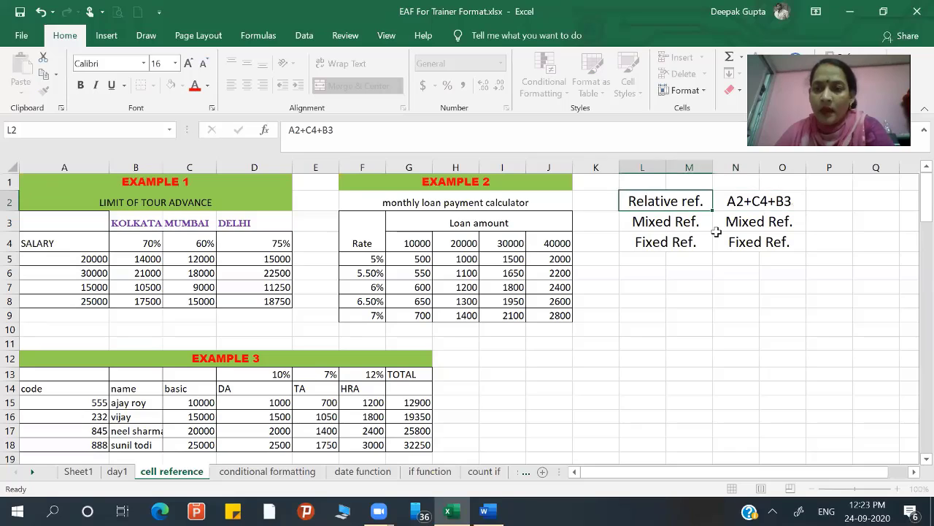
- Try turning the example text in N2 into the live formula =A2+C4+B3, and remove the equals sign again
key("Right")
key("Right")
key("F2")
key("Home")
type("=")
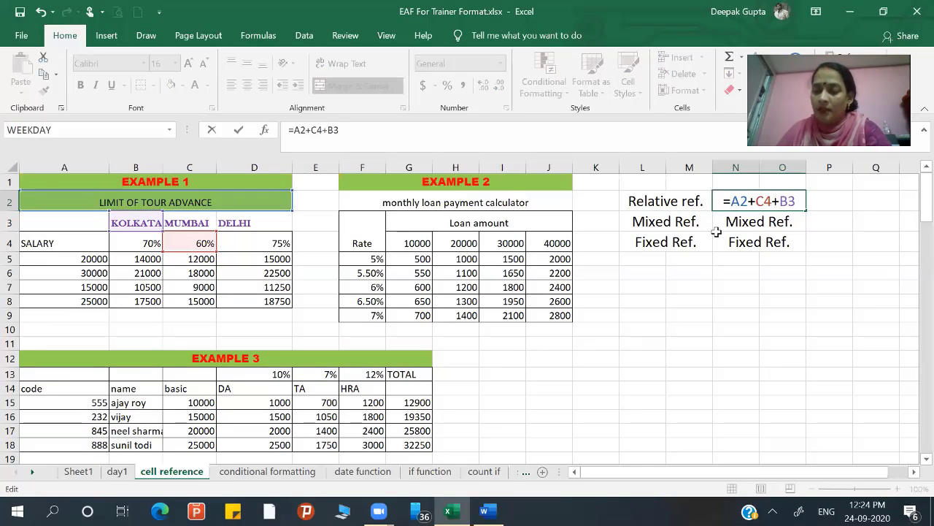
key("BackSpace")
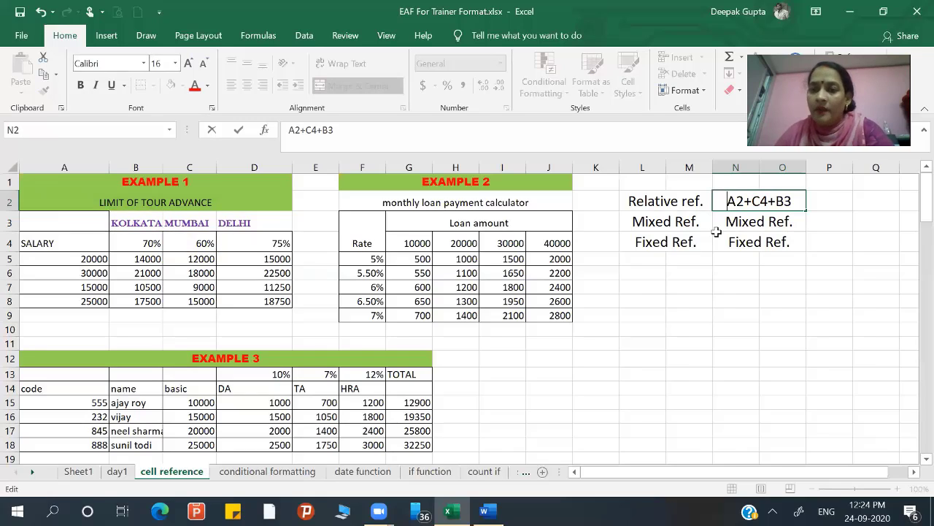
left_click(768, 225)
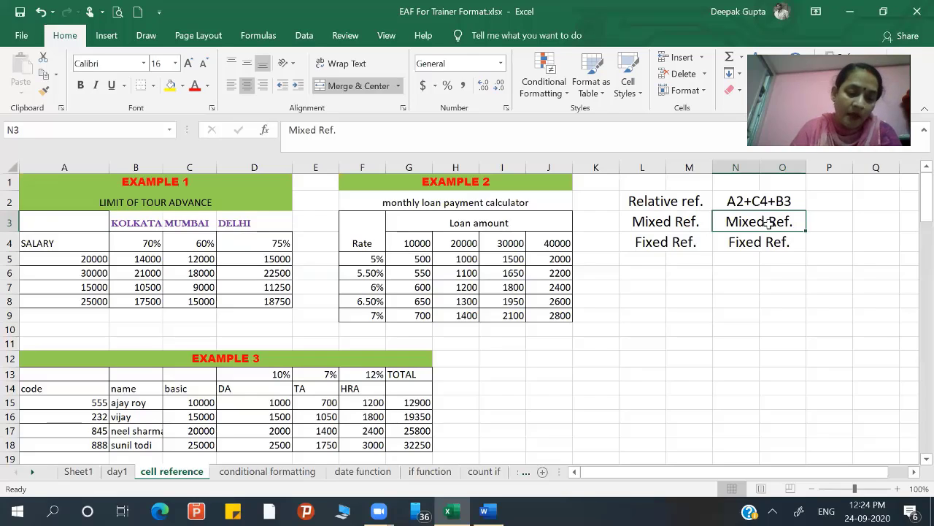
type("d")
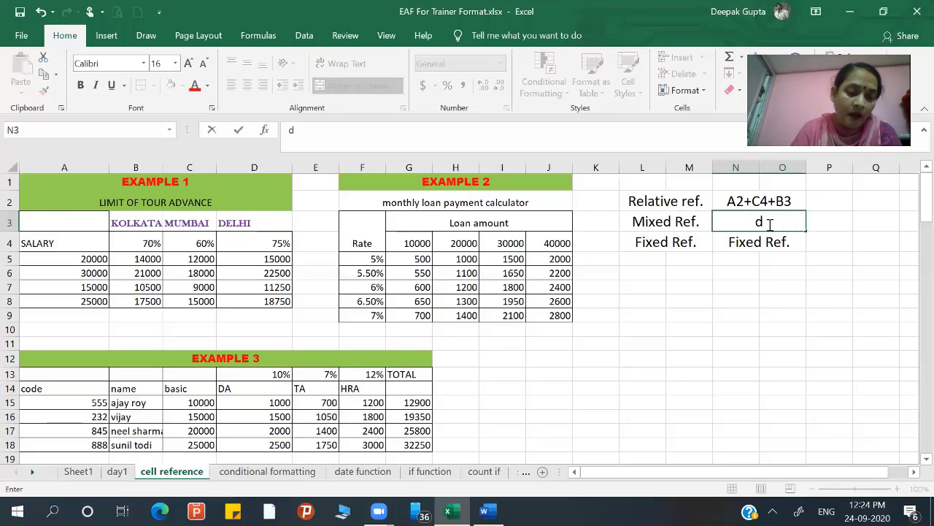
type("5")
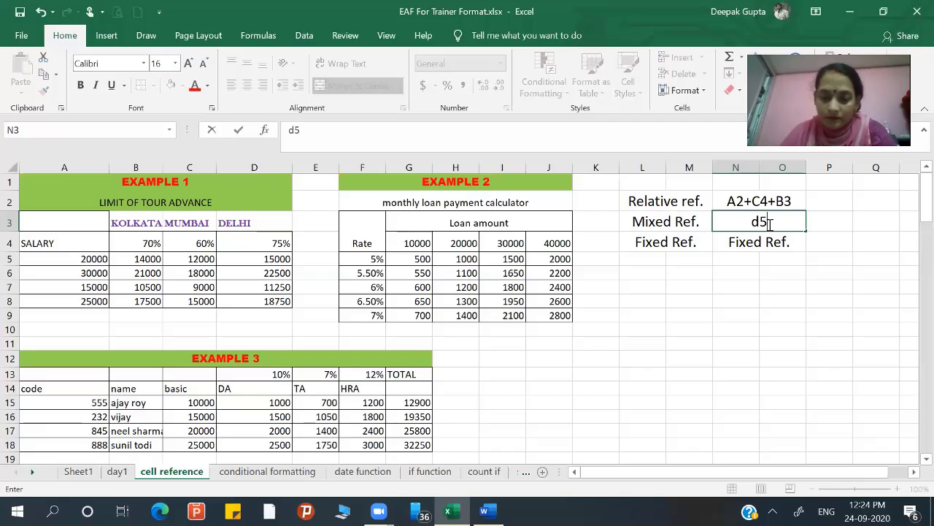
key("BackSpace")
key("BackSpace")
- Enter the example D5*C13 as plain text in N3, beside the Mixed Ref. label
type("D")
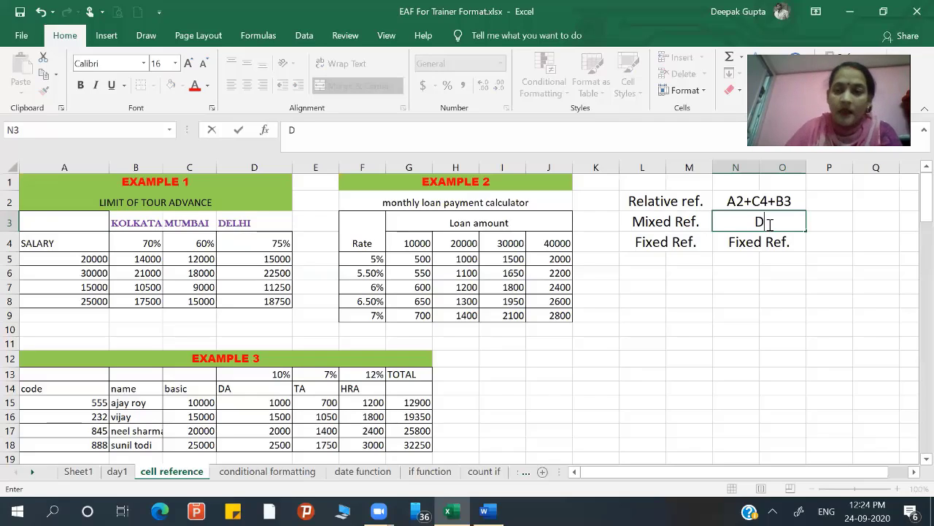
type("5")
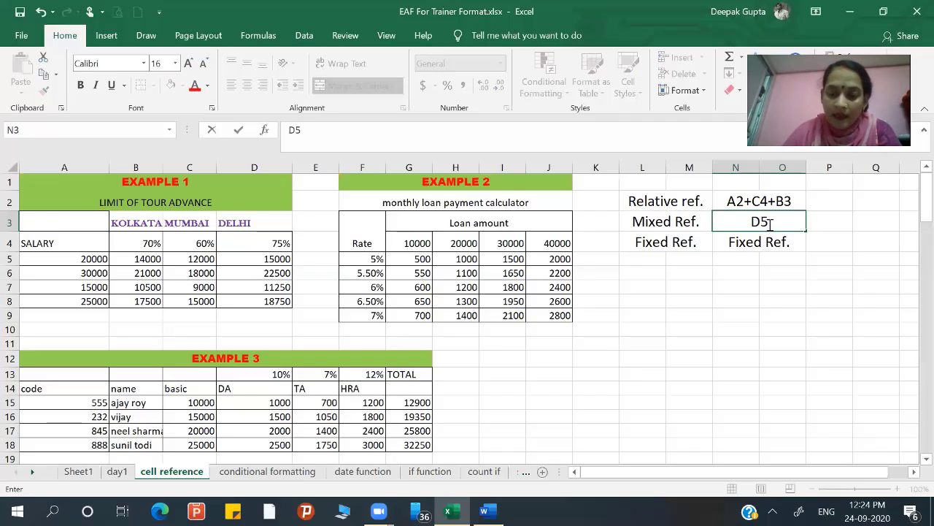
type("*")
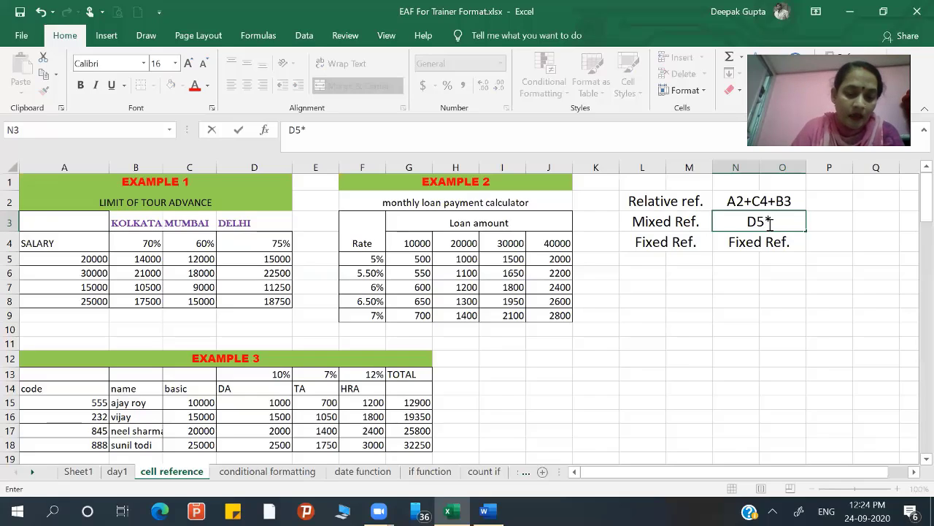
type("C")
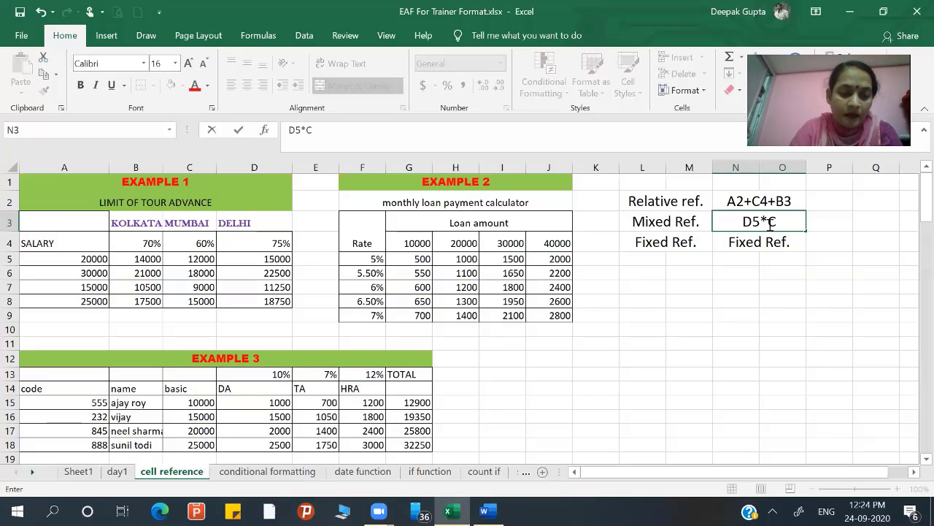
type("13")
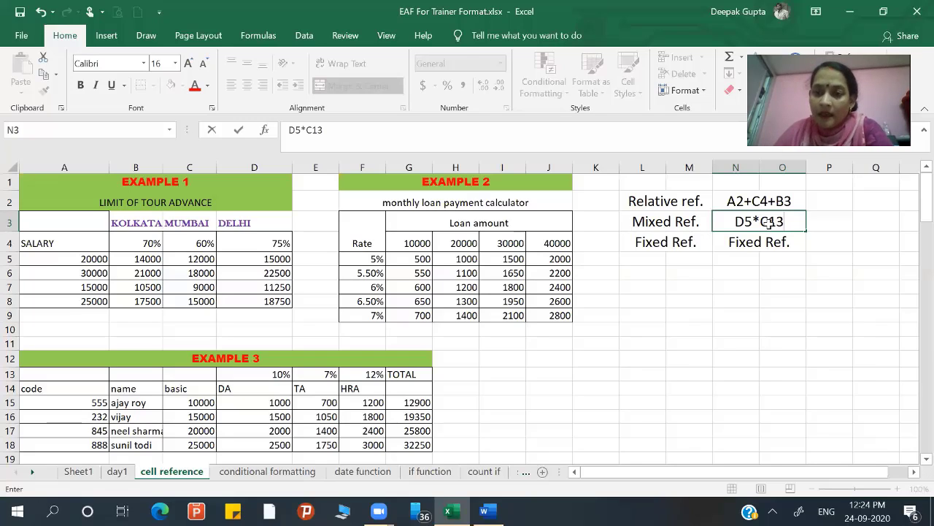
key("Left")
left_click(769, 224)
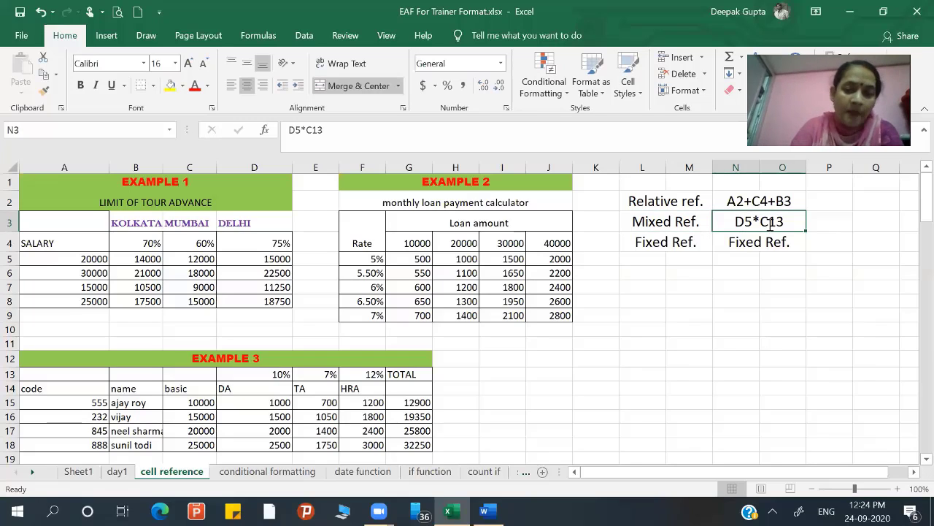
- Make the C13 part of the example in N3 absolute, giving D5*$C$13
double_click(770, 225)
key("Left")
key("Left")
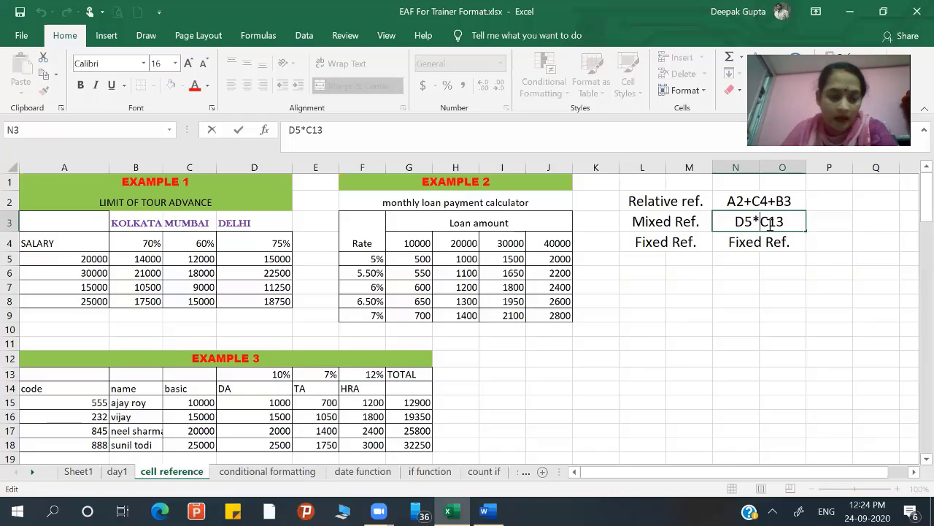
type("$")
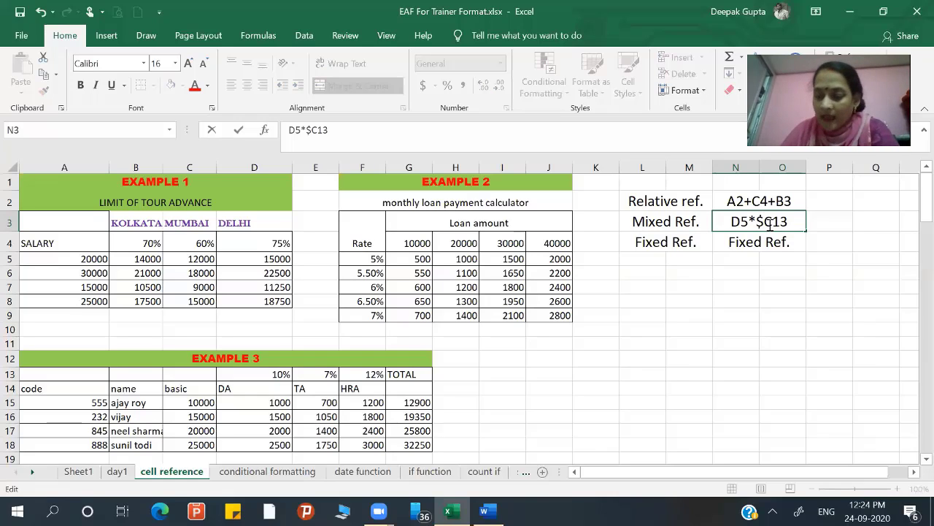
key("Right")
type("$")
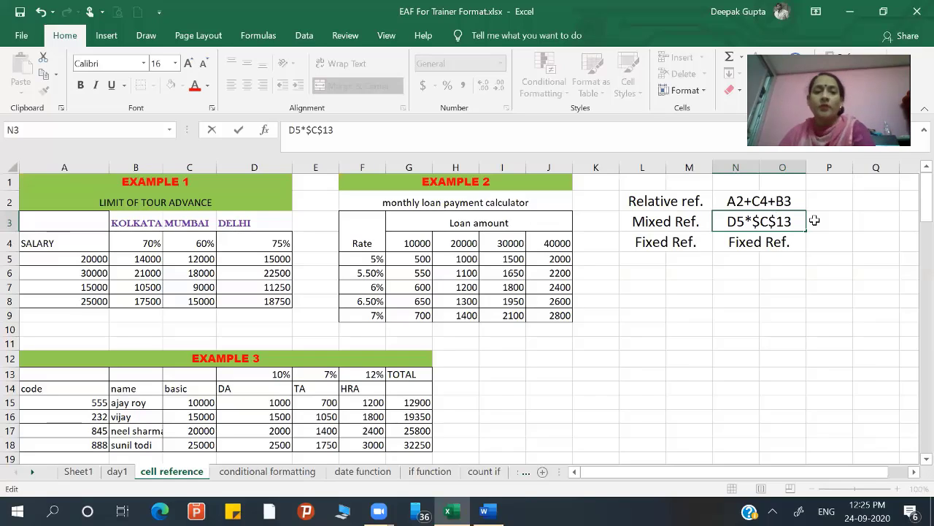
- Enter the relative formula =I5+J5 in K5 beside the loan table and fill it down to K9
left_click(587, 259)
type("=")
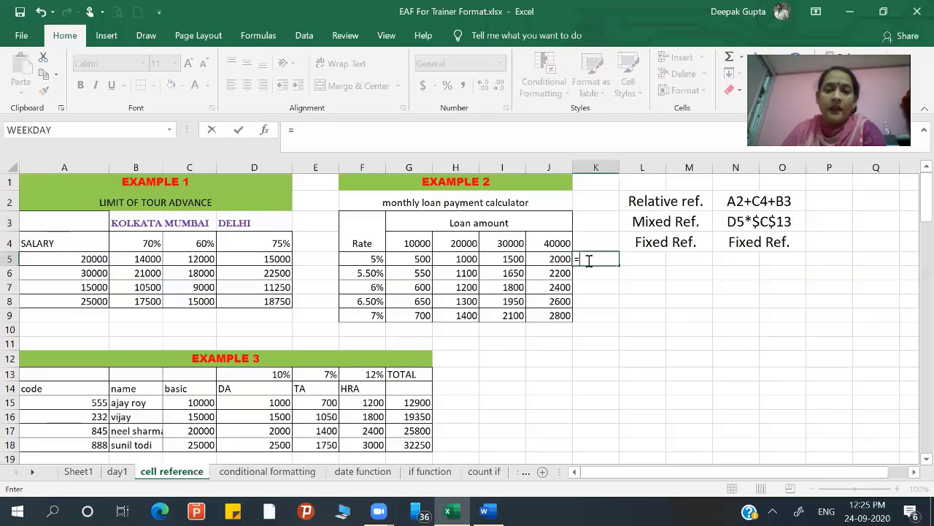
left_click(513, 257)
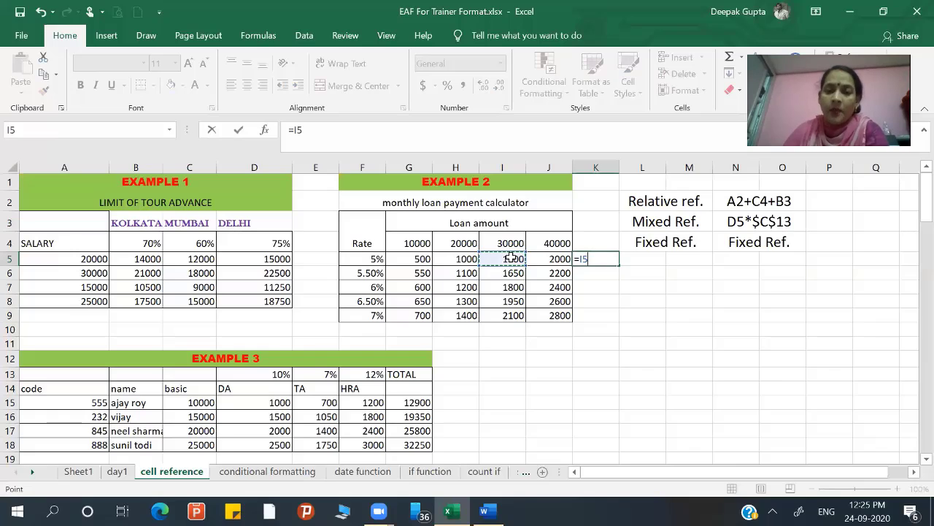
type("+")
key("Left")
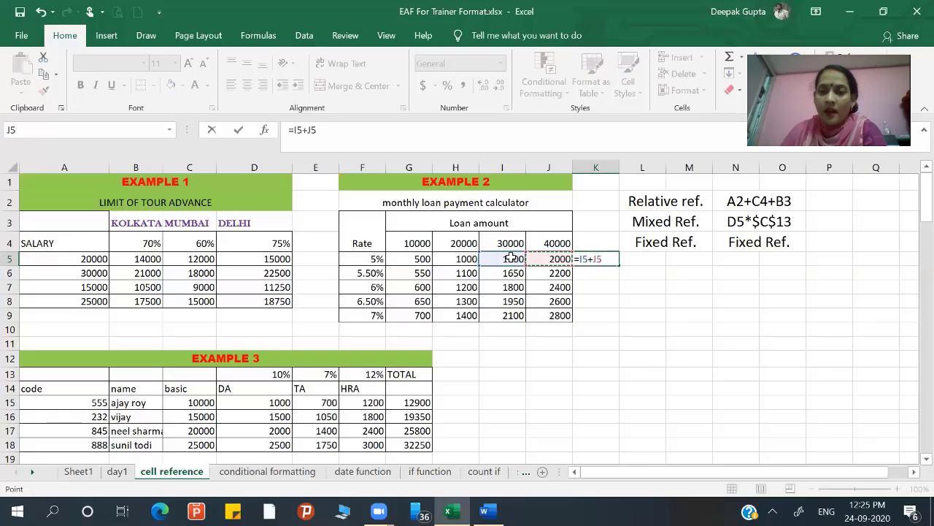
key("Return")
left_click(602, 257)
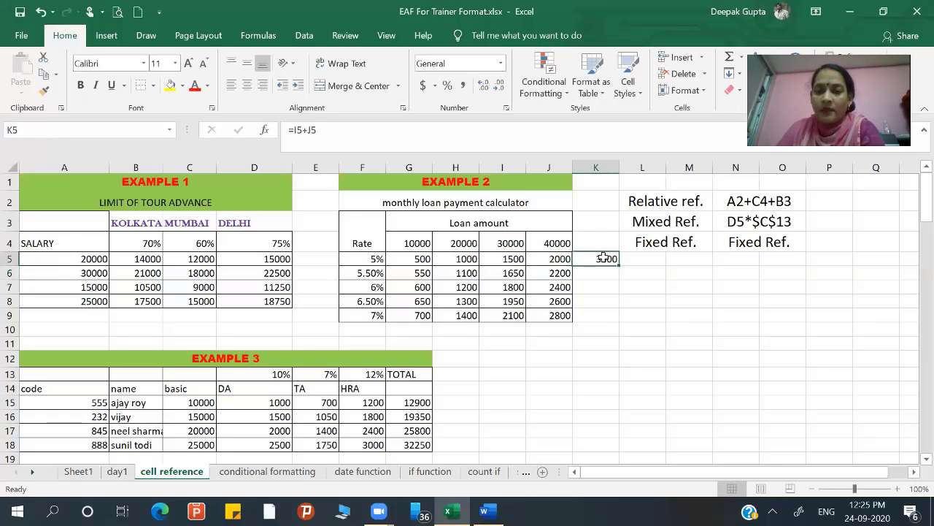
left_click_drag(617, 265, 612, 317)
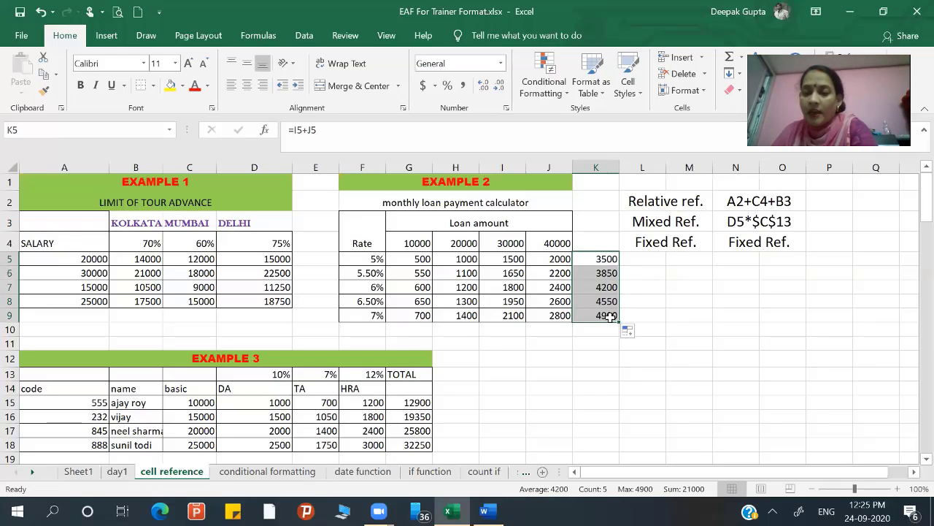
- Inspect the formulas in K5 and K6 to compare how the relative references shift from row to row
left_click(611, 258)
double_click(612, 258)
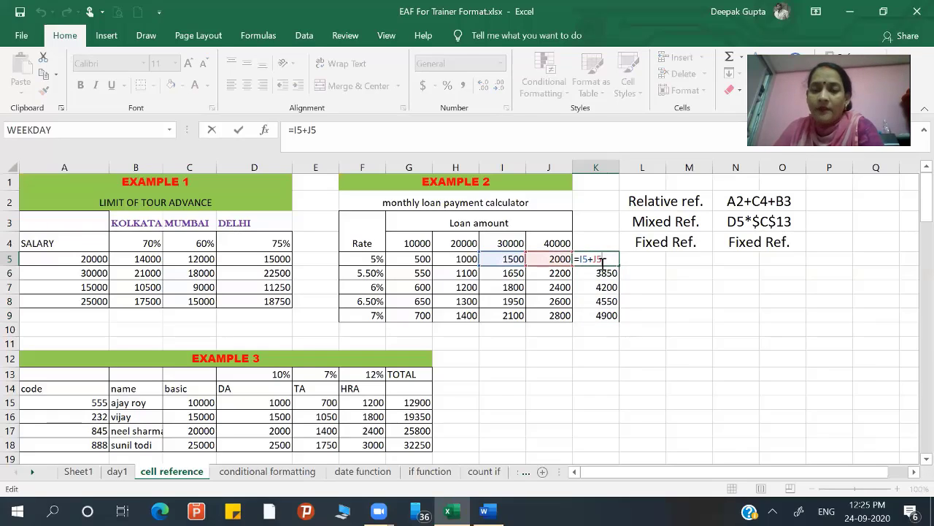
key("Escape")
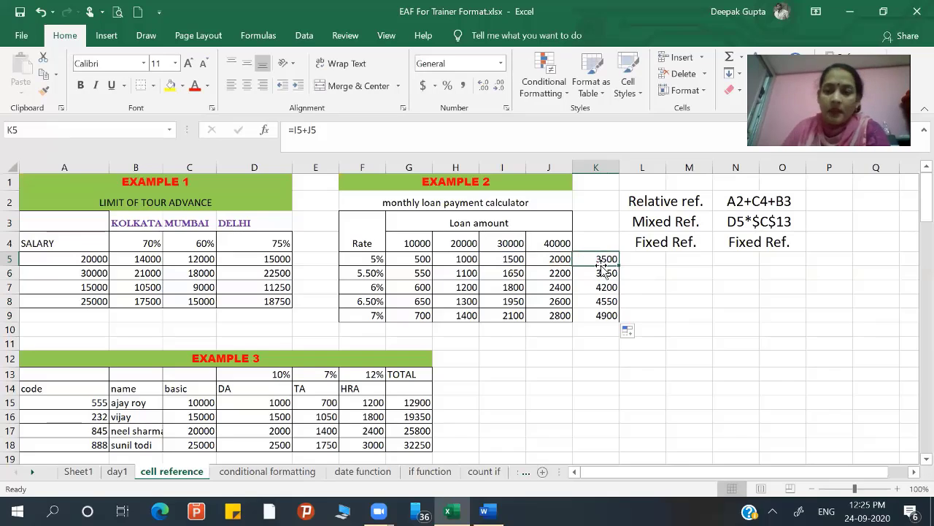
left_click(900, 490)
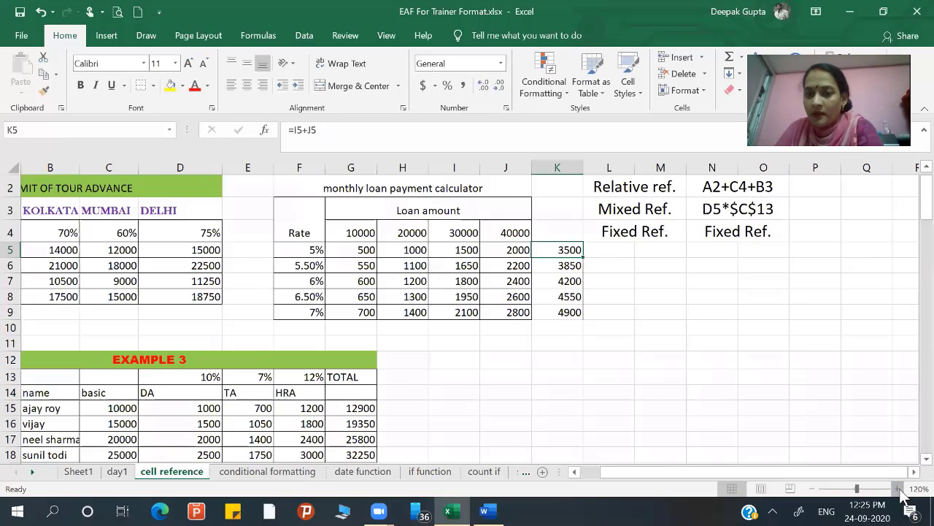
left_click(900, 490)
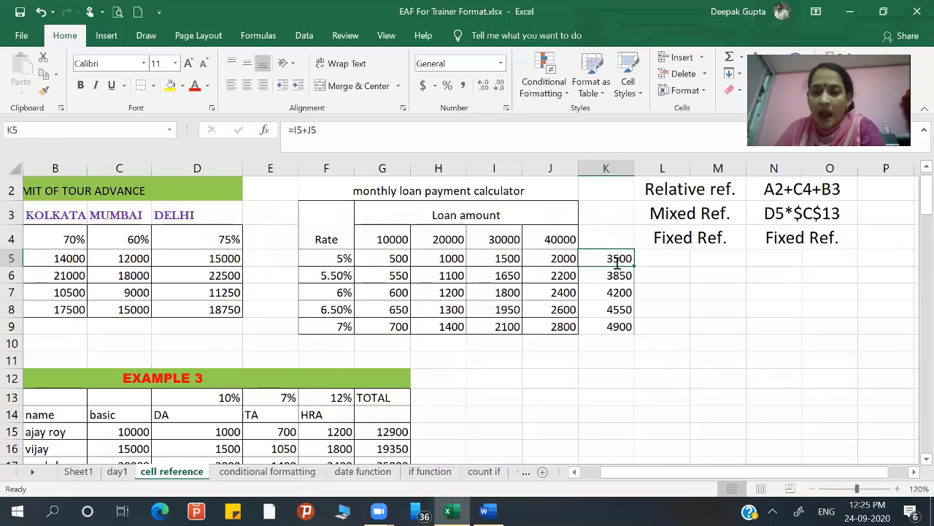
double_click(616, 258)
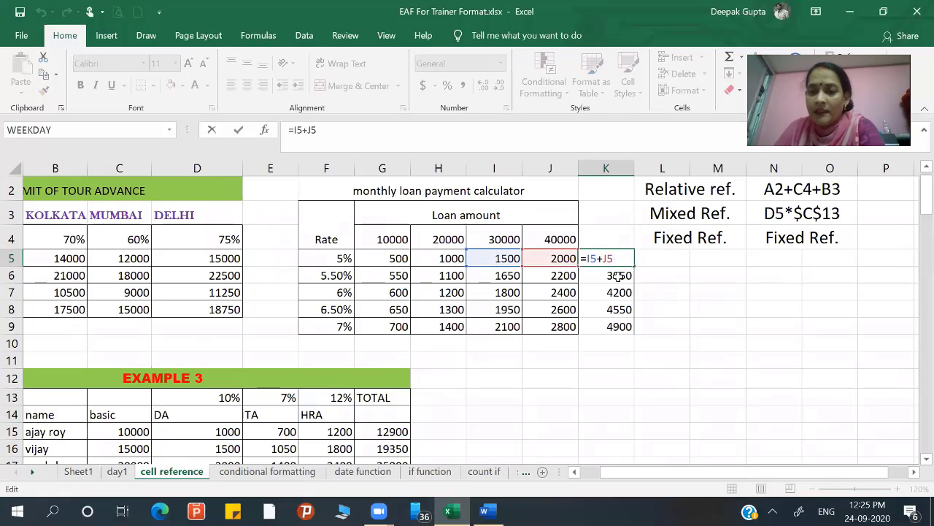
double_click(619, 276)
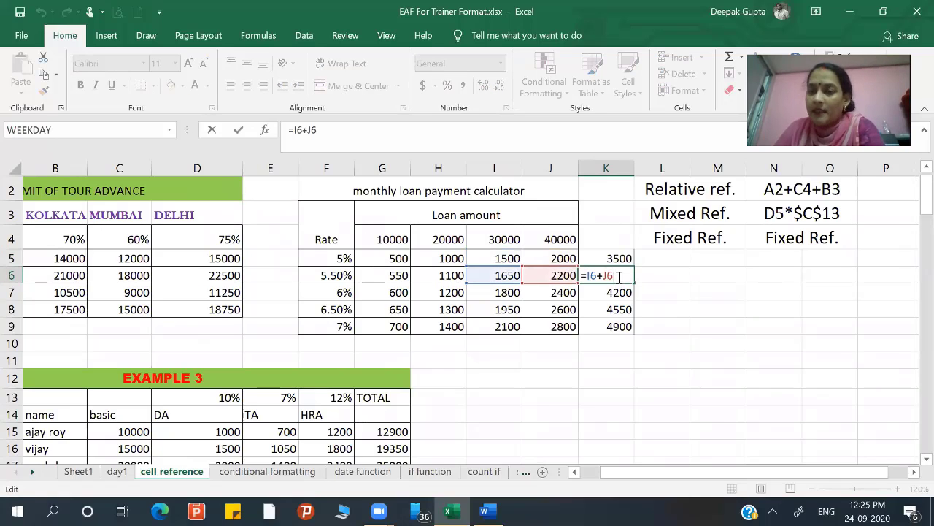
double_click(607, 255)
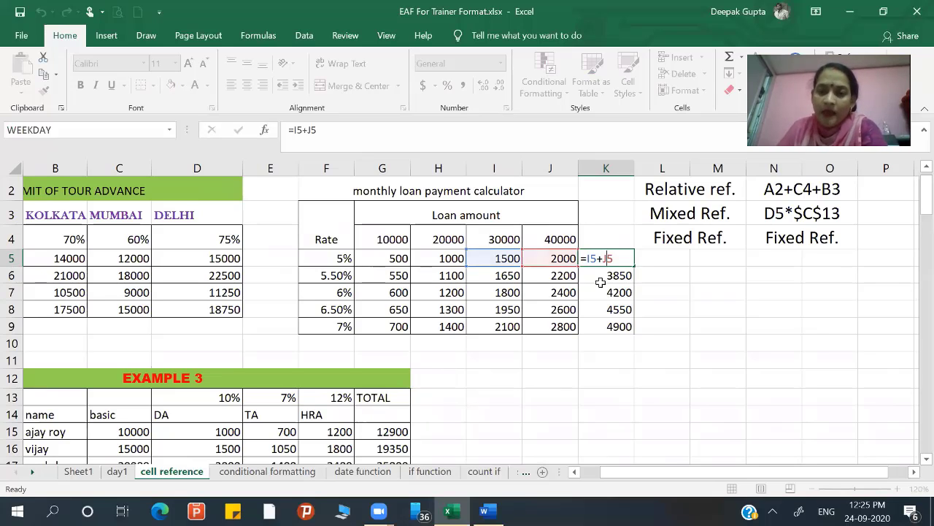
key("Escape")
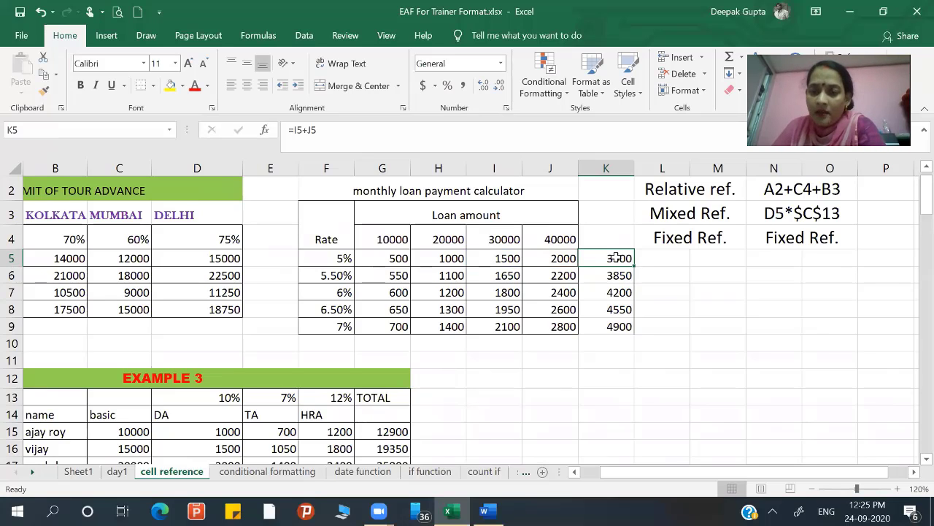
- Make the J5 reference in K5 absolute, giving =I5+$J$5, and fill the formula down to K9
double_click(617, 258)
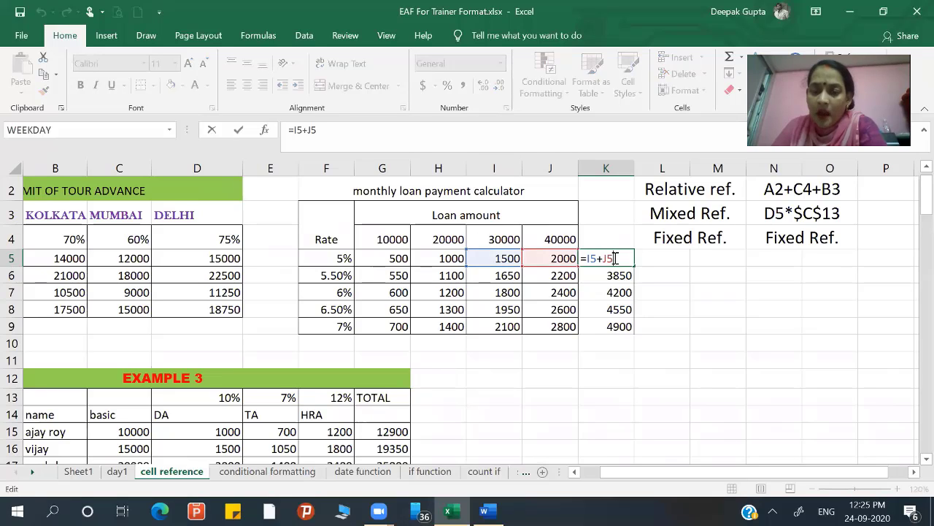
key("shift+Left")
key("shift+Left")
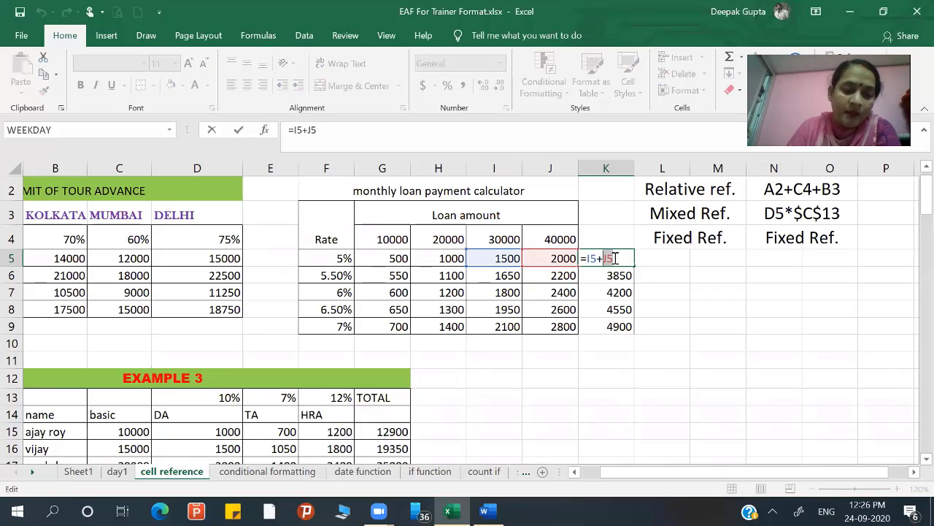
key("F4")
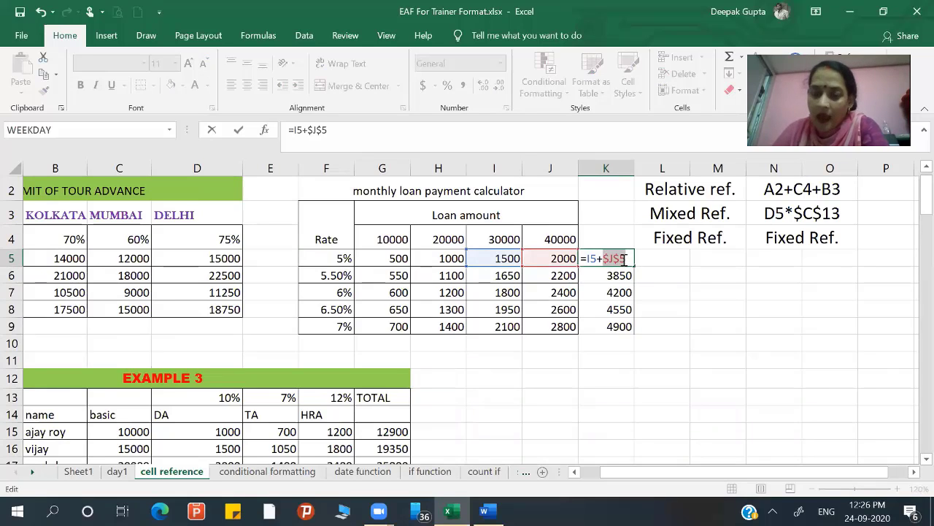
key("Return")
left_click(622, 259)
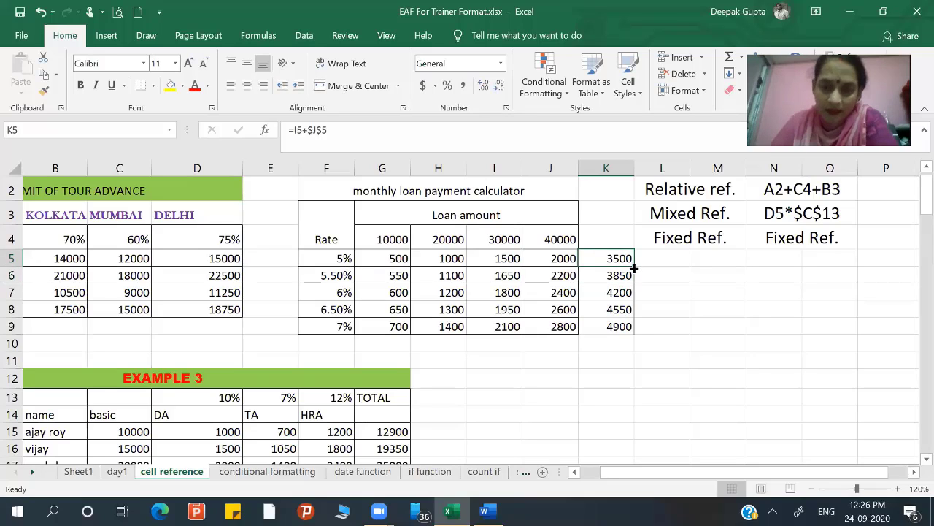
left_click_drag(635, 268, 623, 339)
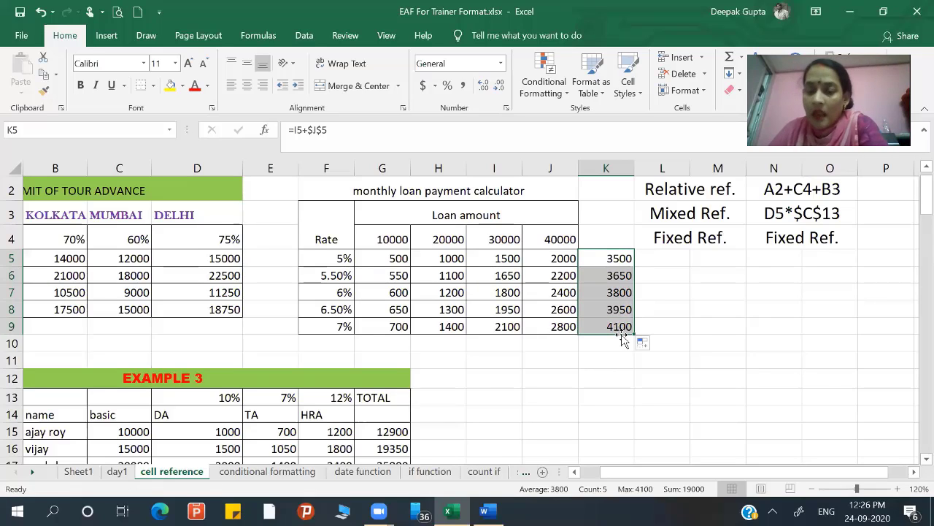
- Examine the filled formulas in K5 to K9 to compare the relative column I reference with the absolute one
double_click(624, 275)
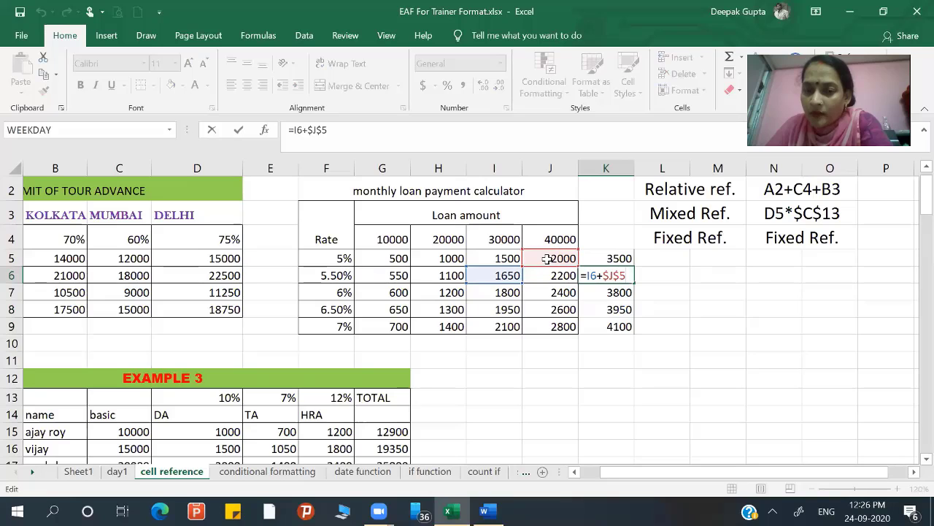
key("Return")
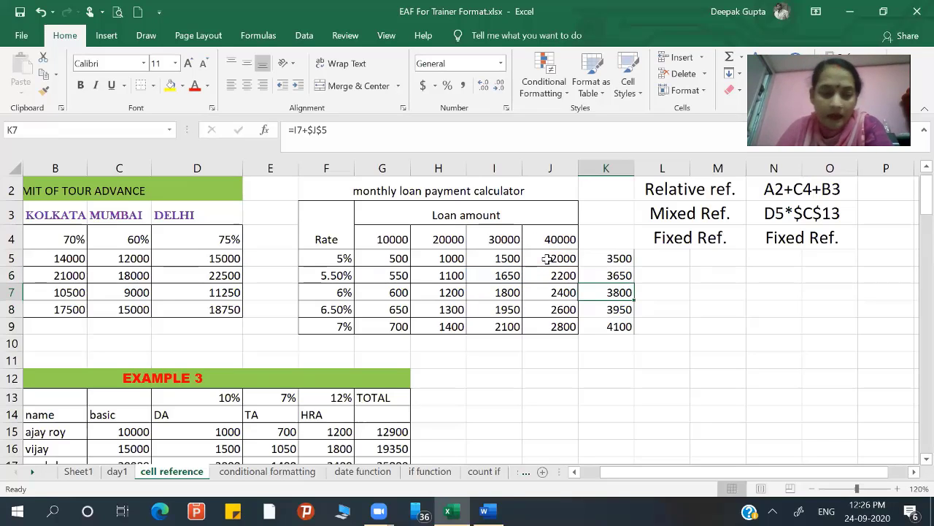
key("Return")
key("F2")
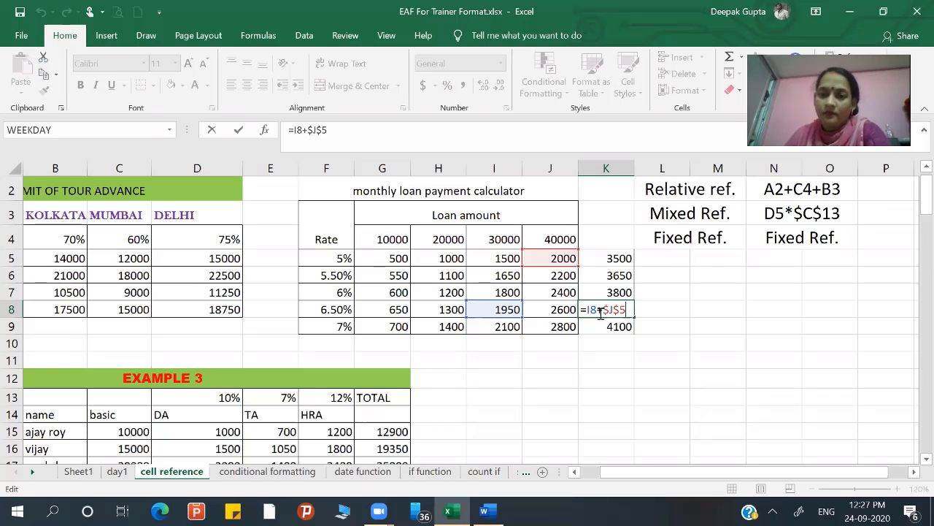
key("ctrl+Return")
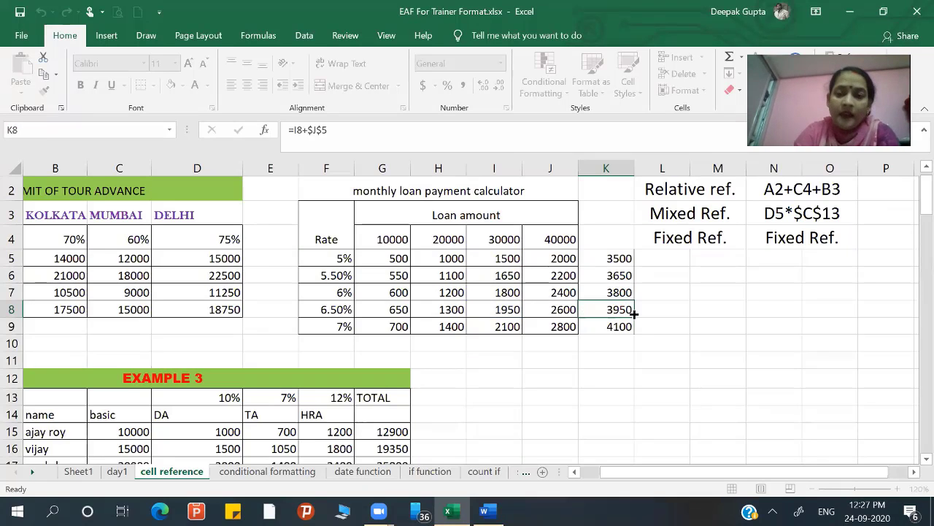
left_click(618, 257)
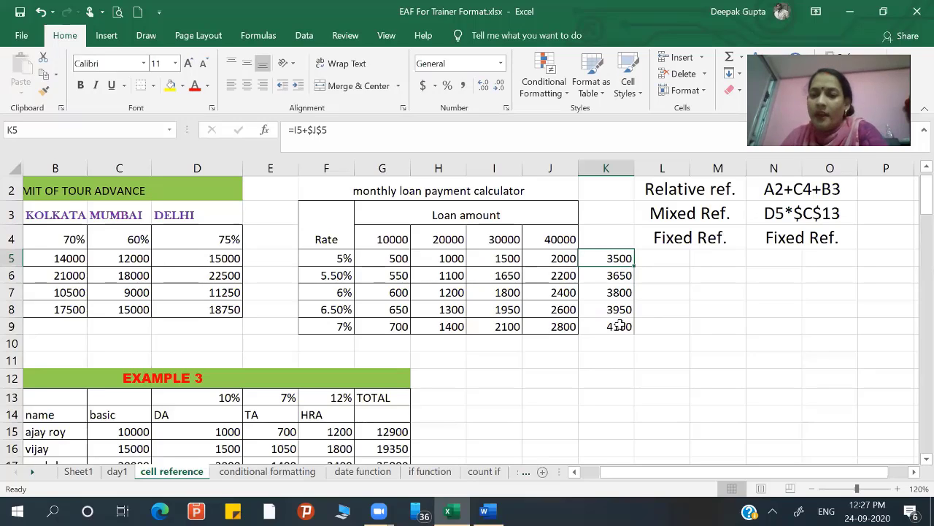
double_click(629, 265)
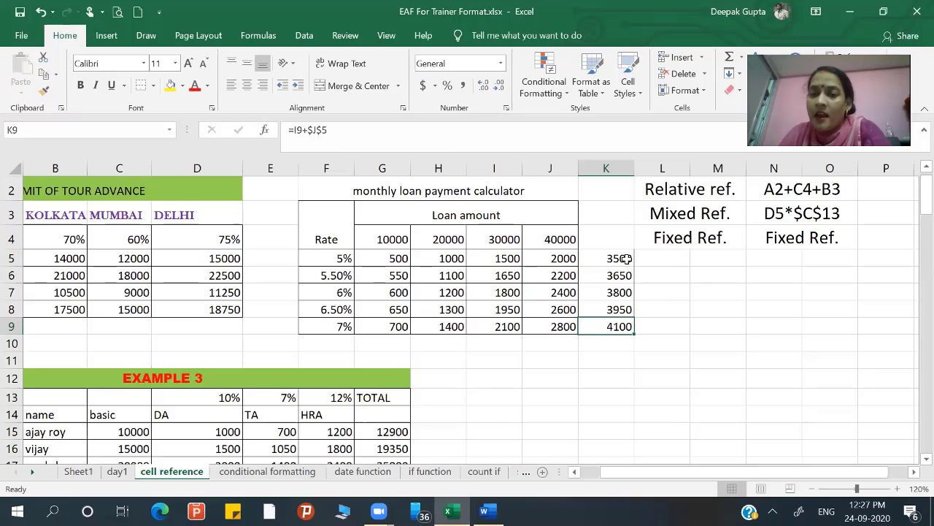
double_click(626, 259)
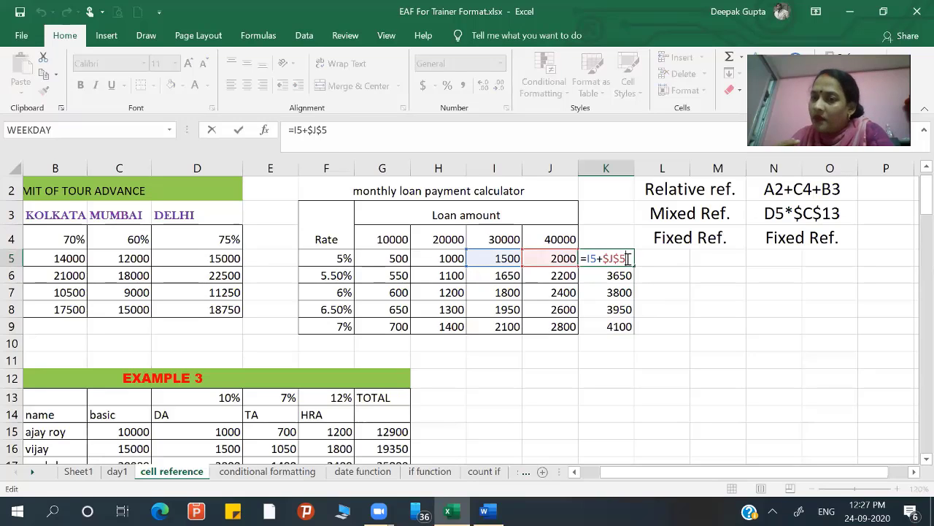
key("Return")
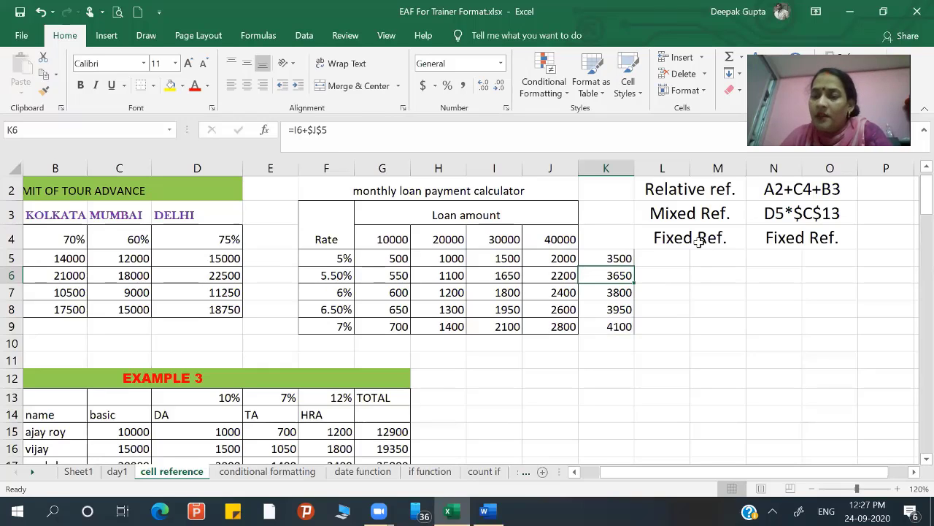
- Enter the example D5+C12 as plain text in N4, in place of the copied label beside Fixed Ref
left_click(782, 243)
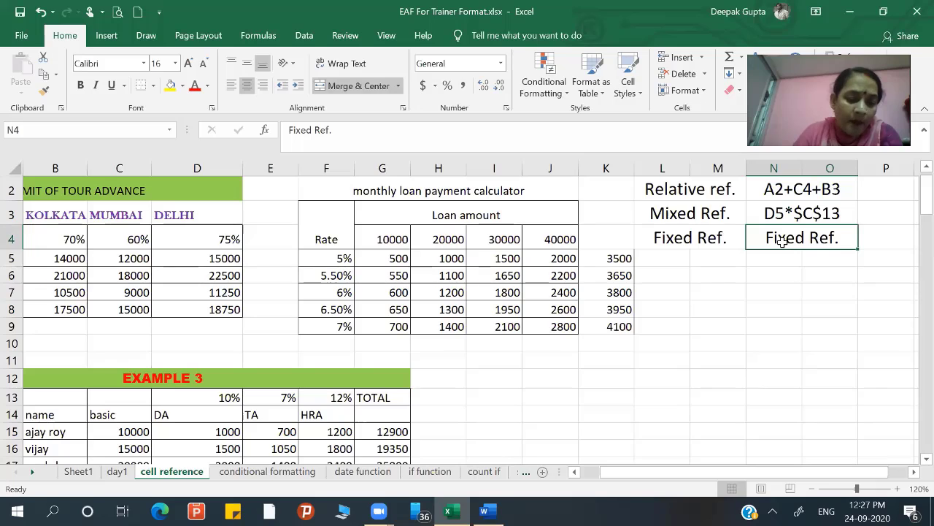
type("D")
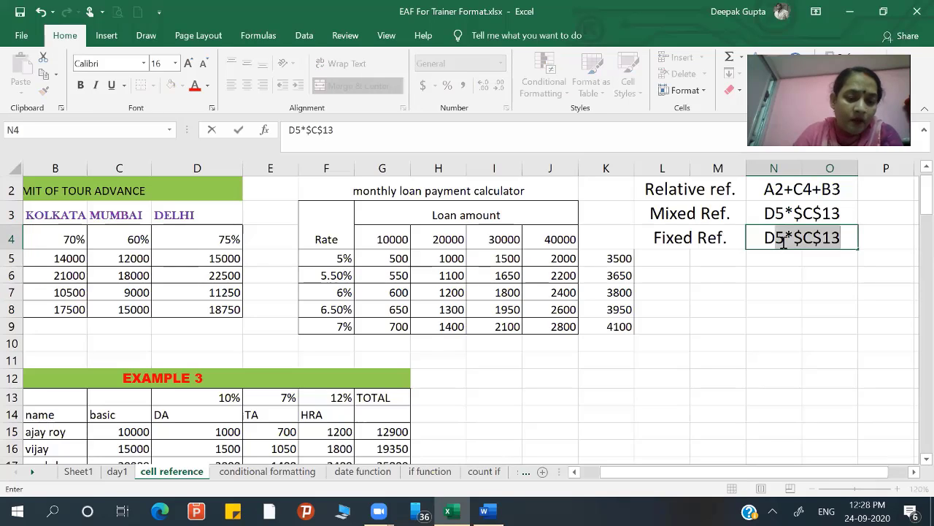
type("5+C")
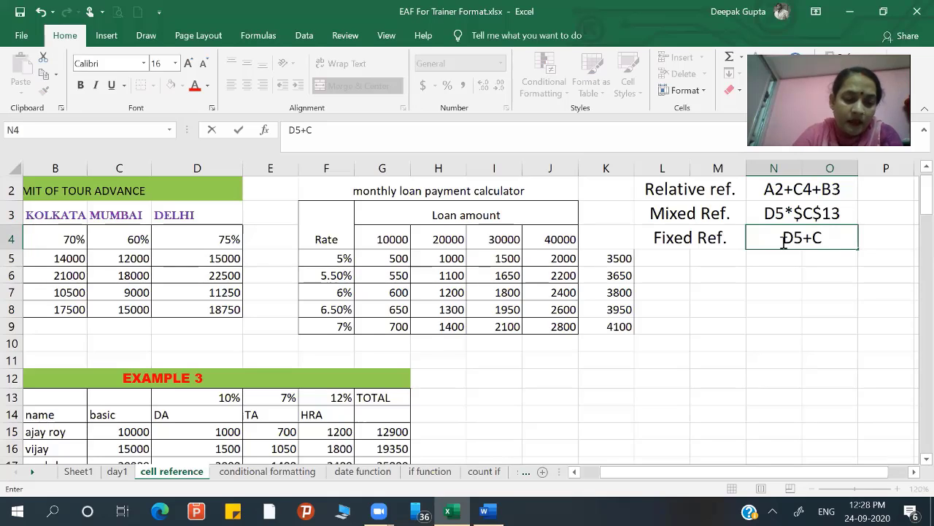
type("12")
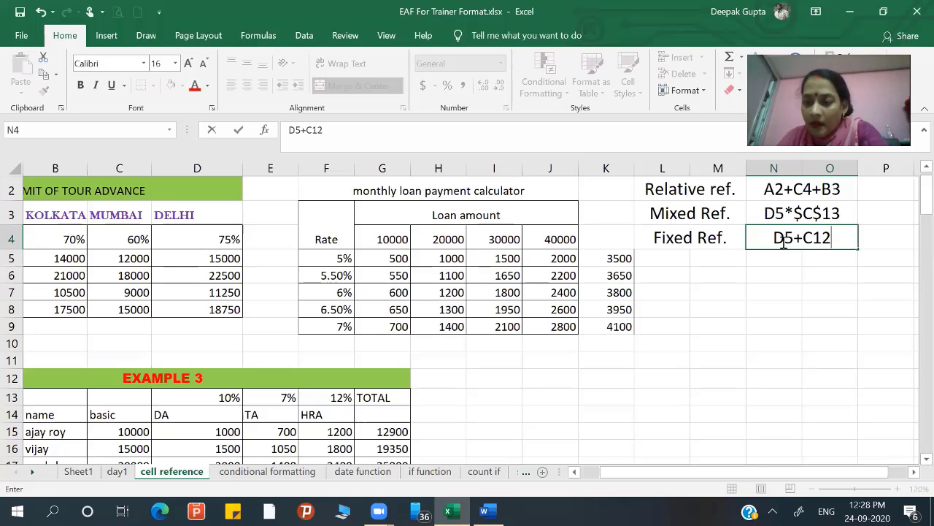
key("shift+Left")
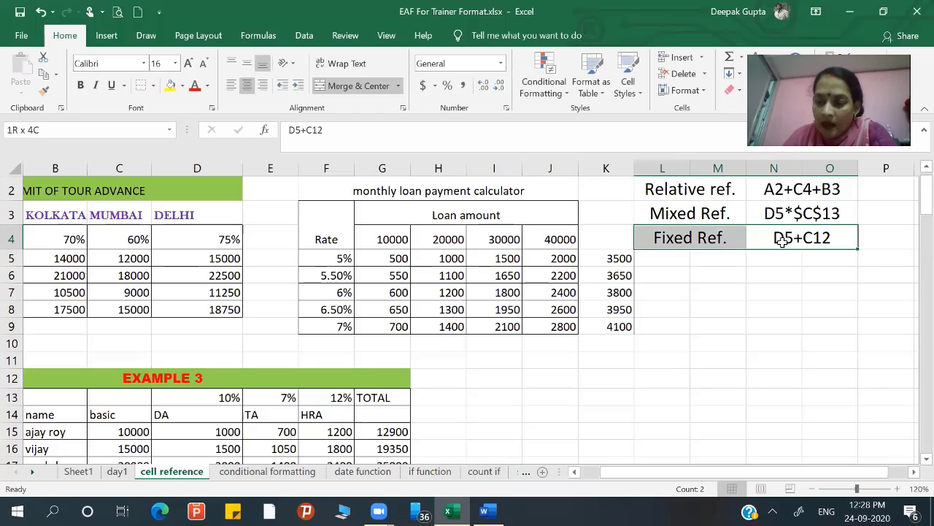
key("Right")
- Make both references in the Fixed Ref. example in N4 absolute so the text reads $D$5+$C$12
double_click(781, 243)
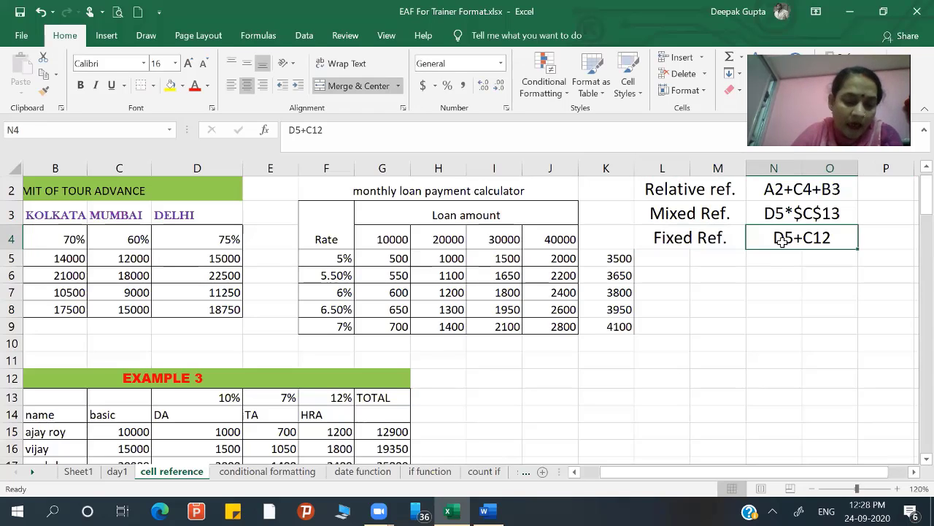
left_click_drag(805, 243, 750, 243)
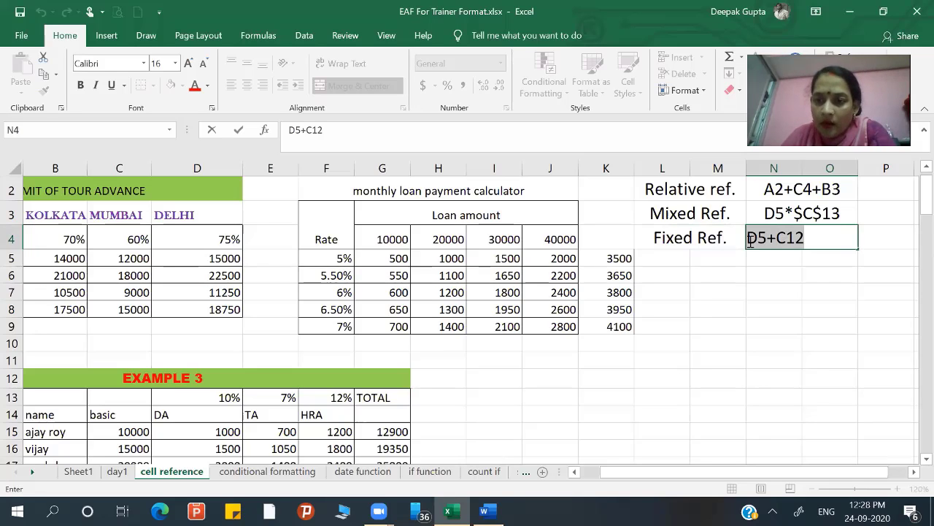
left_click(749, 243)
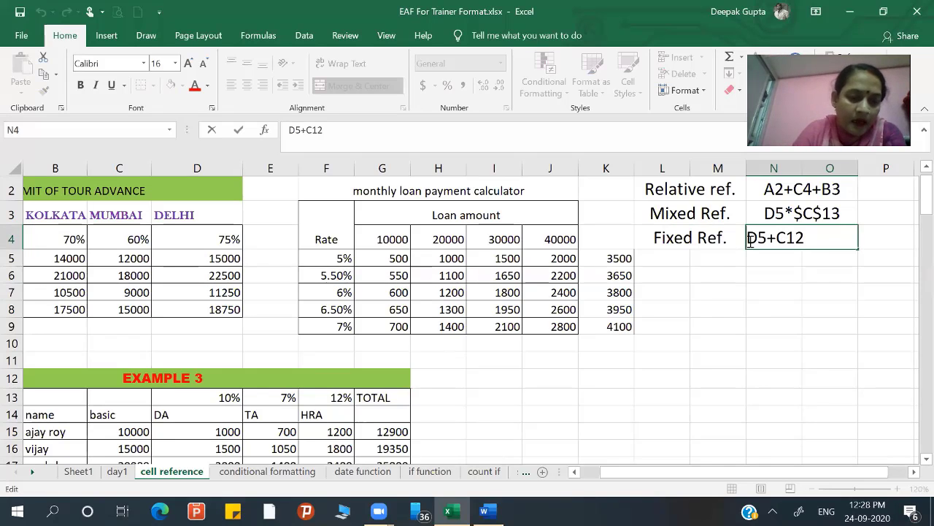
type("$")
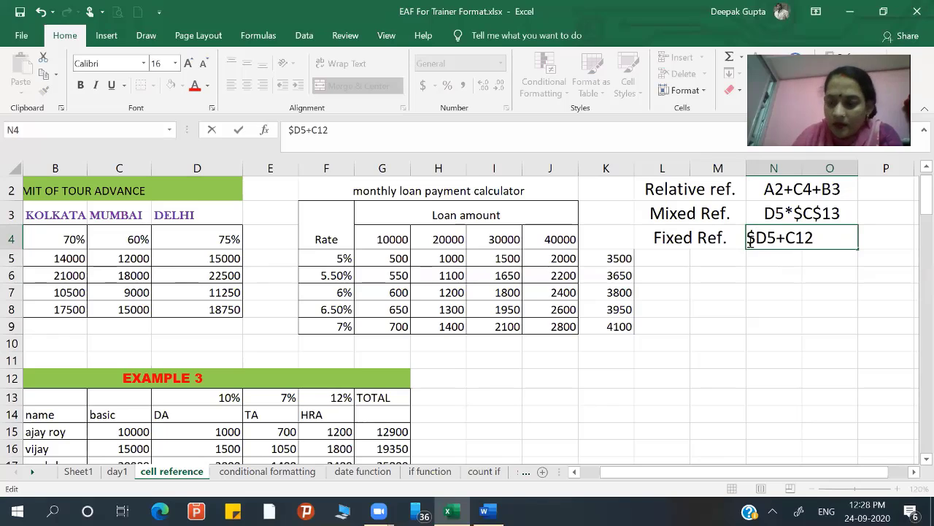
key("Right")
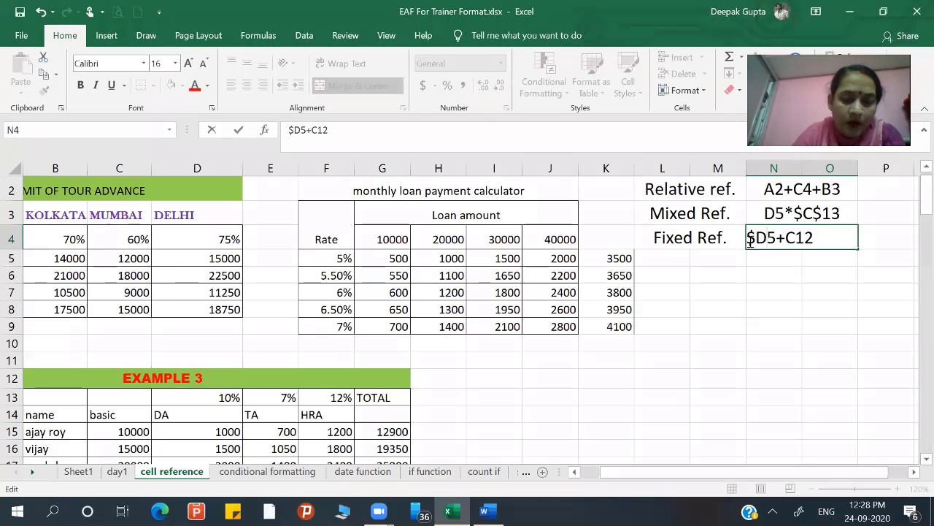
type("$")
key("Right")
key("Right")
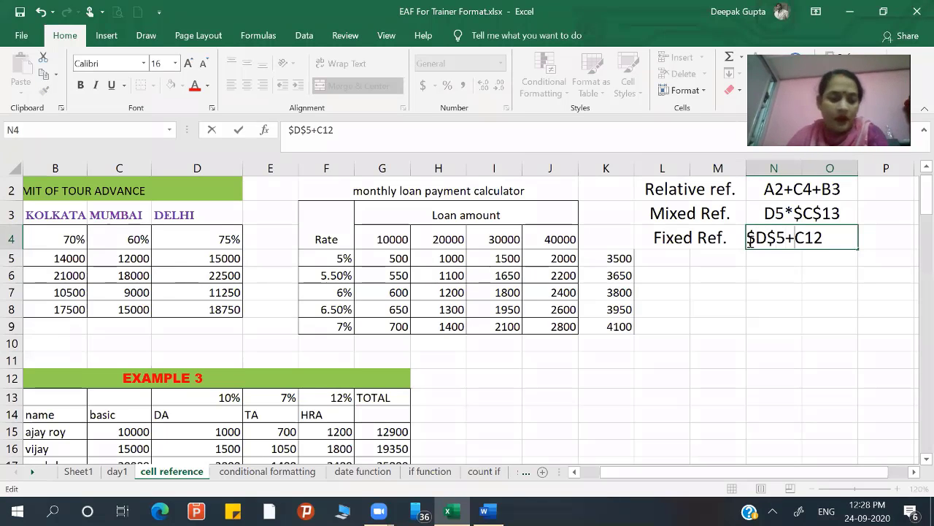
type("$")
key("Right")
key("Right")
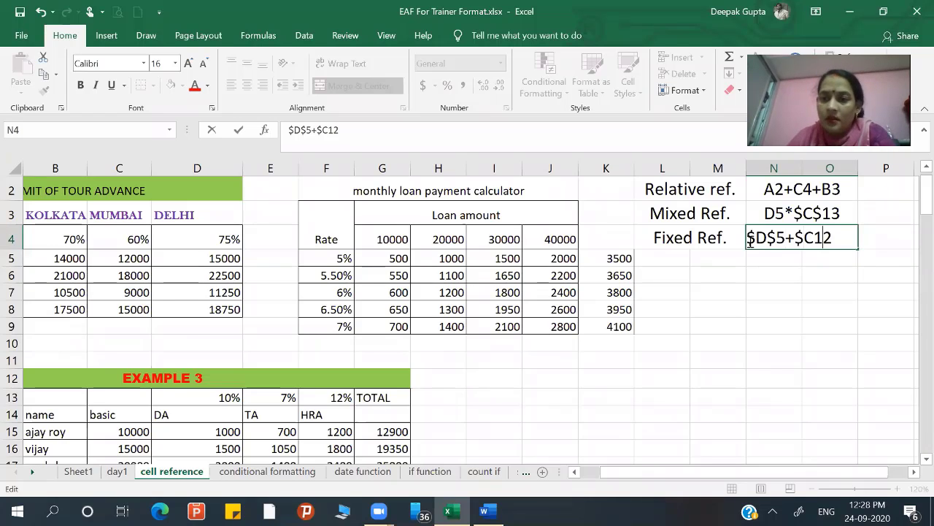
key("Left")
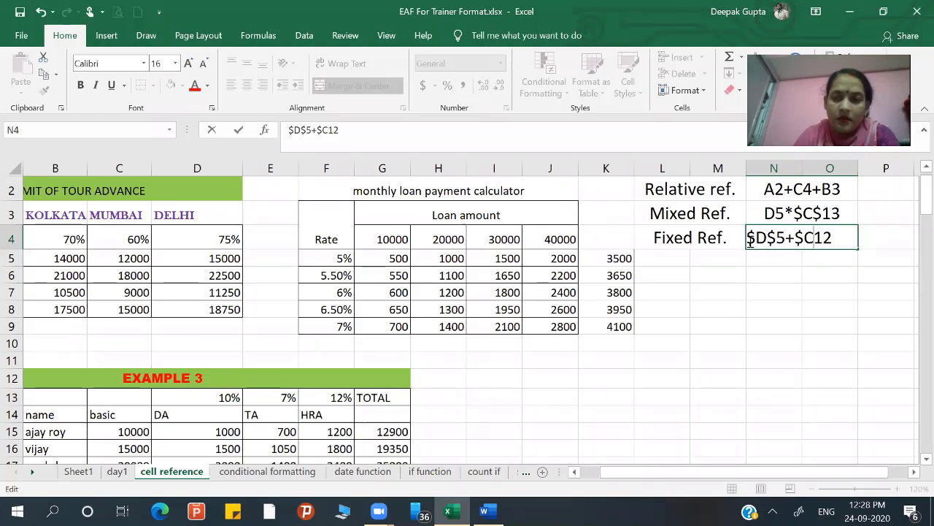
type("$")
key("Return")
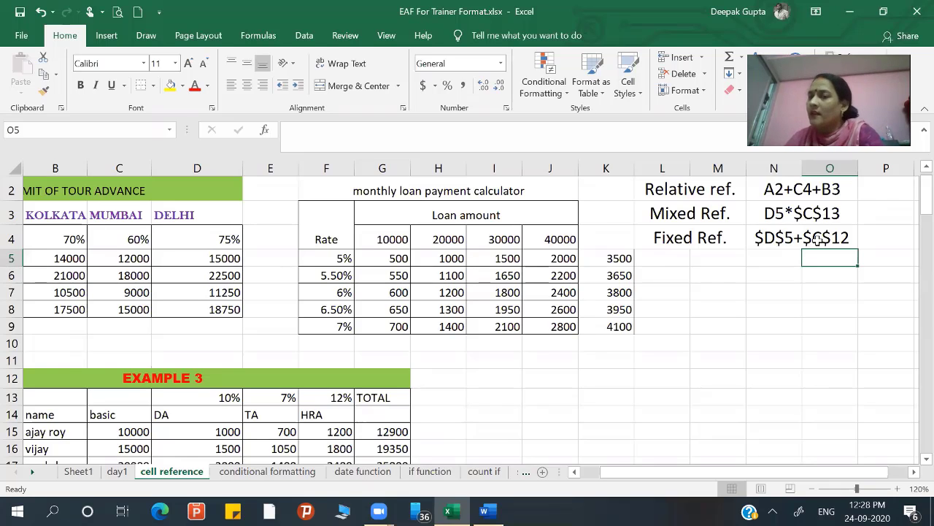
- Make the I5 reference in K5 absolute, giving =$I$5+$J$5, and fill the formula down to K9
left_click(620, 257)
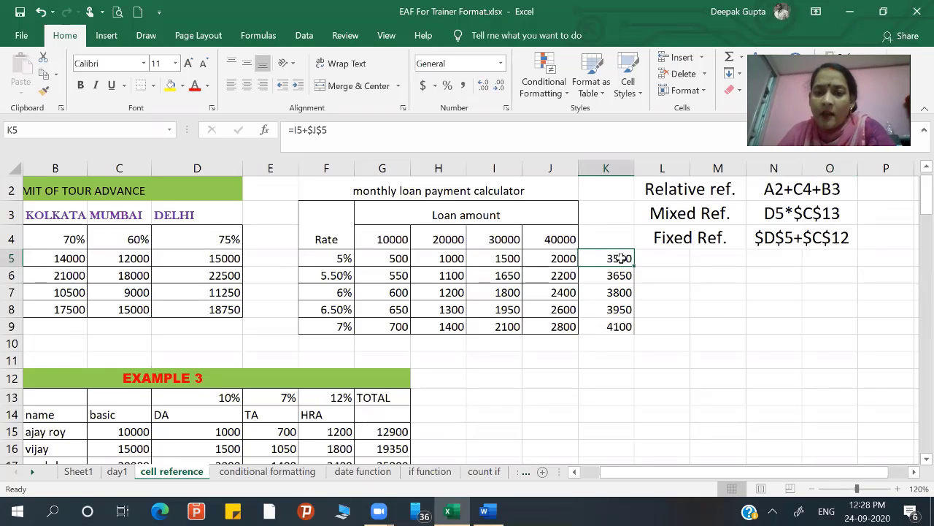
double_click(619, 258)
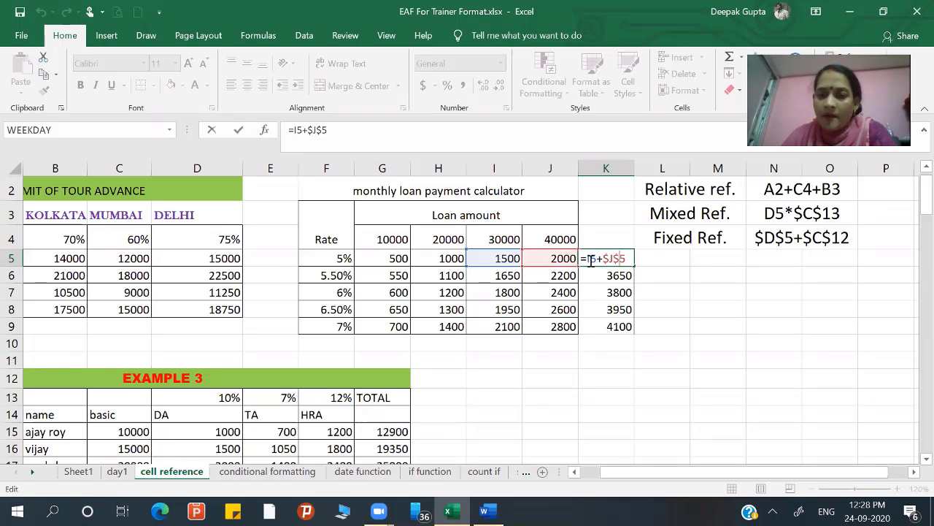
left_click(592, 260)
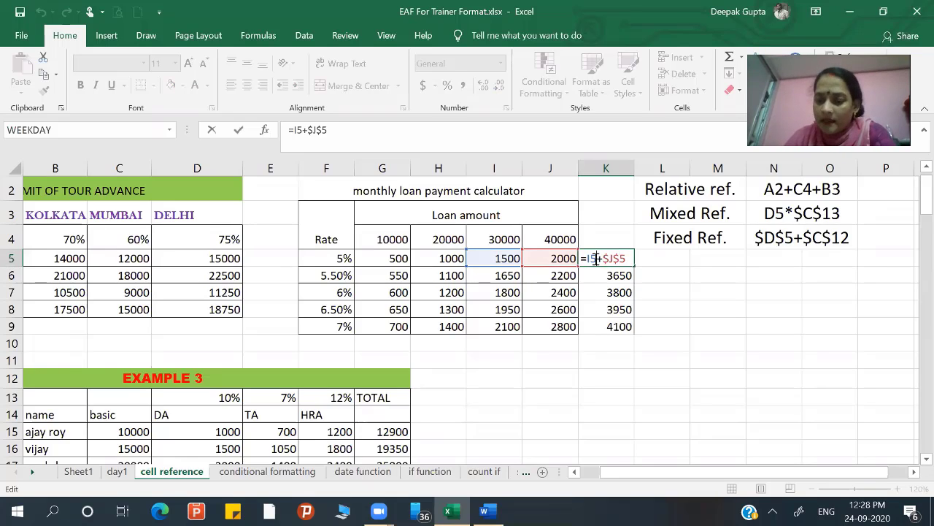
double_click(592, 258)
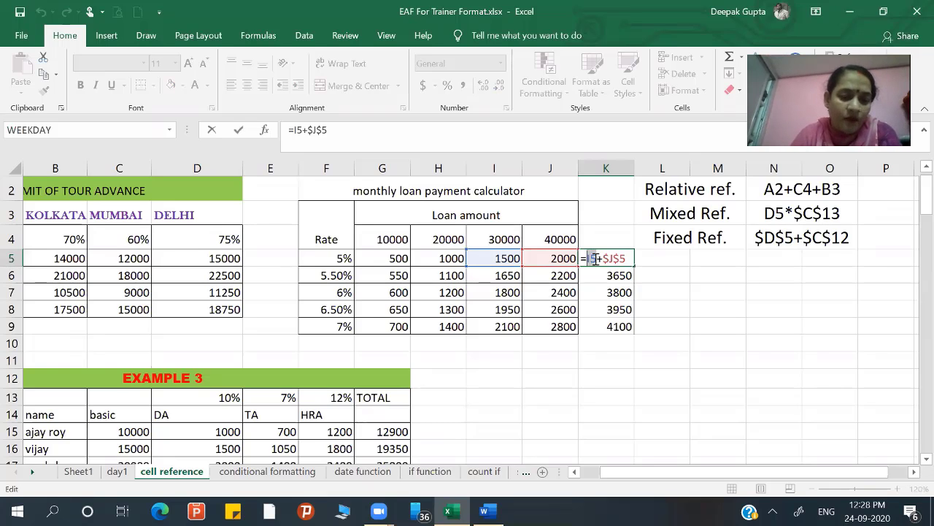
key("F4")
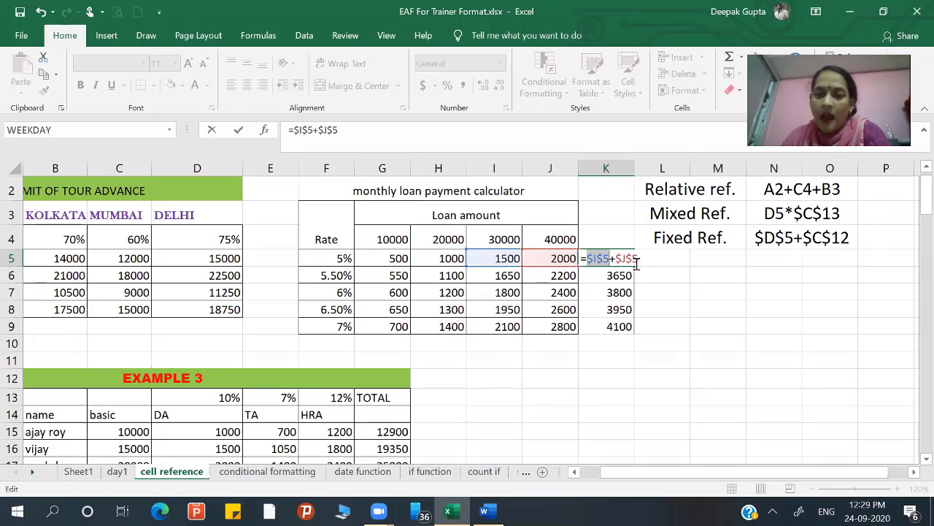
key("Return")
left_click(625, 259)
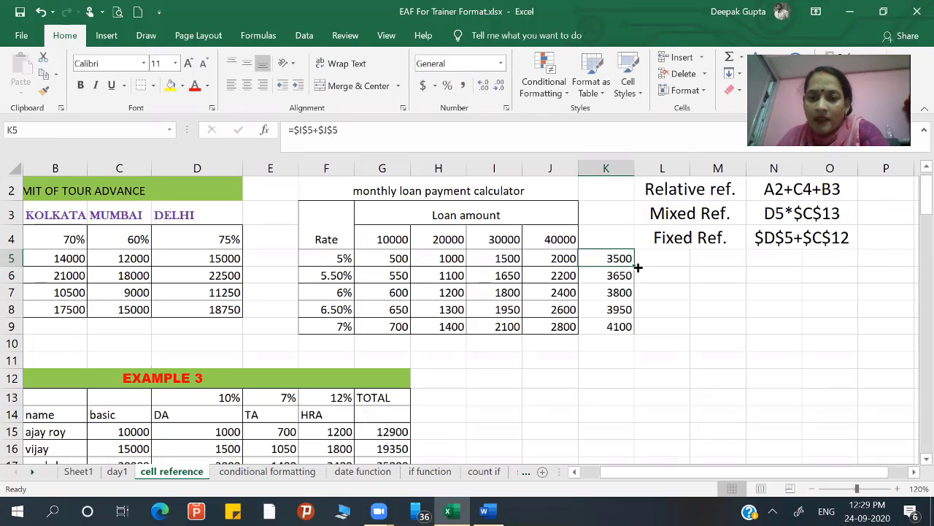
left_click_drag(635, 269, 620, 337)
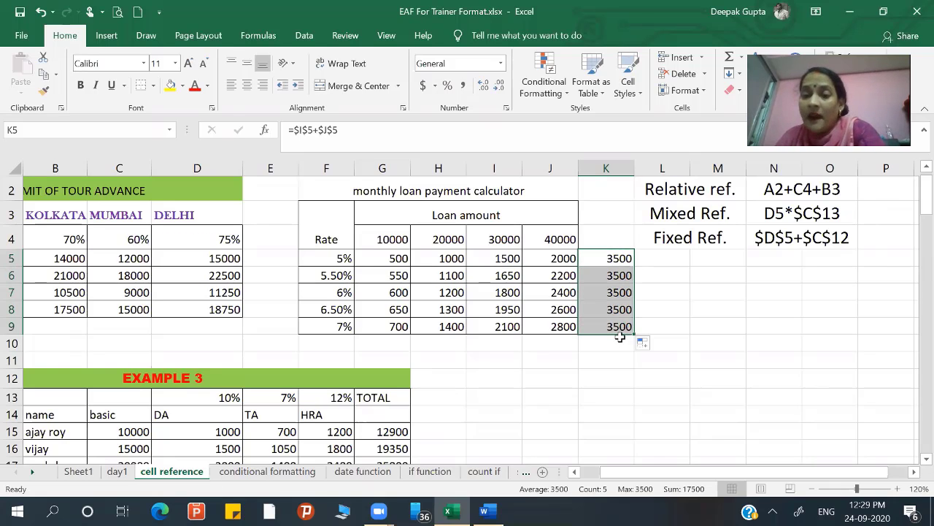
- Inspect the filled formulas in K6 to K9 to check which cells the fully absolute references point to
double_click(612, 275)
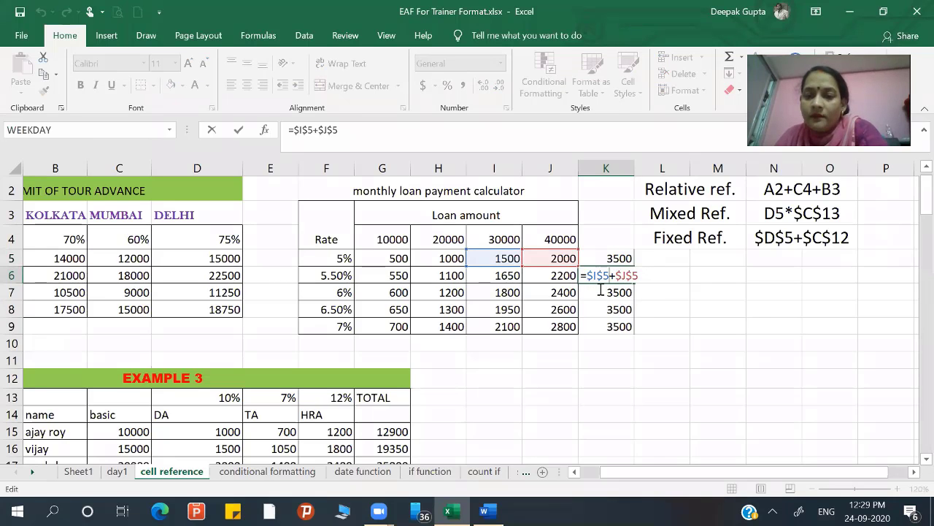
double_click(599, 290)
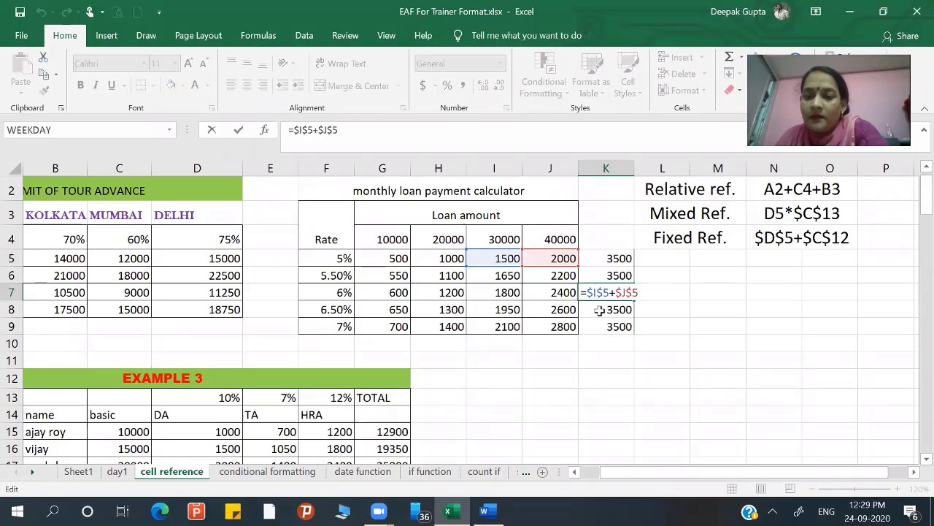
double_click(599, 308)
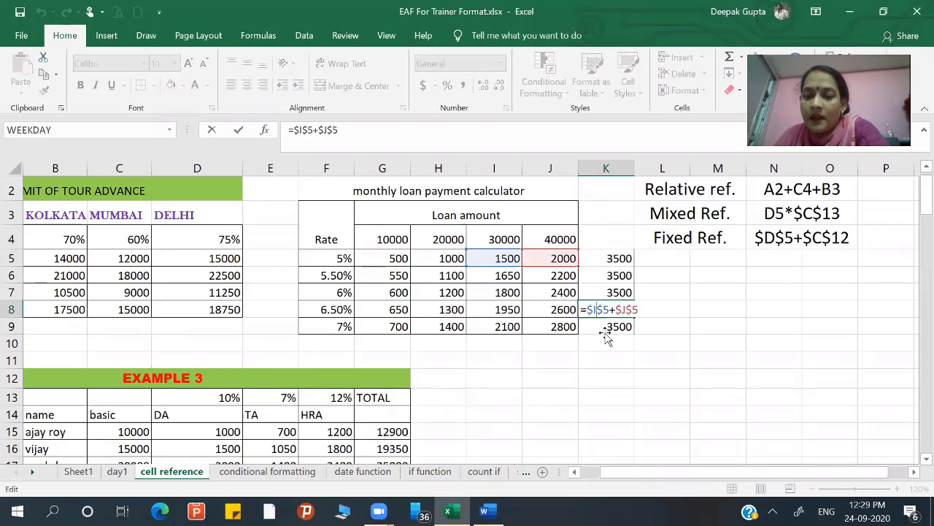
left_click(605, 332)
double_click(600, 327)
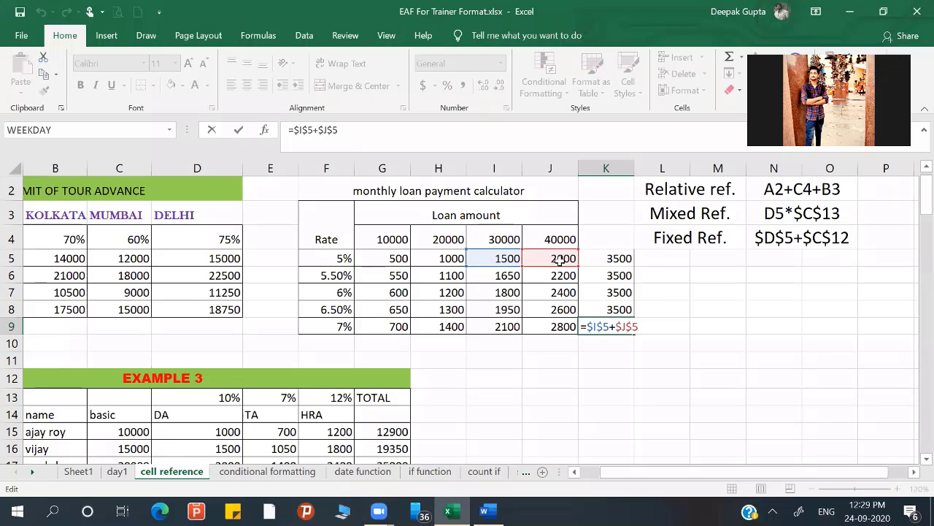
left_click(467, 422)
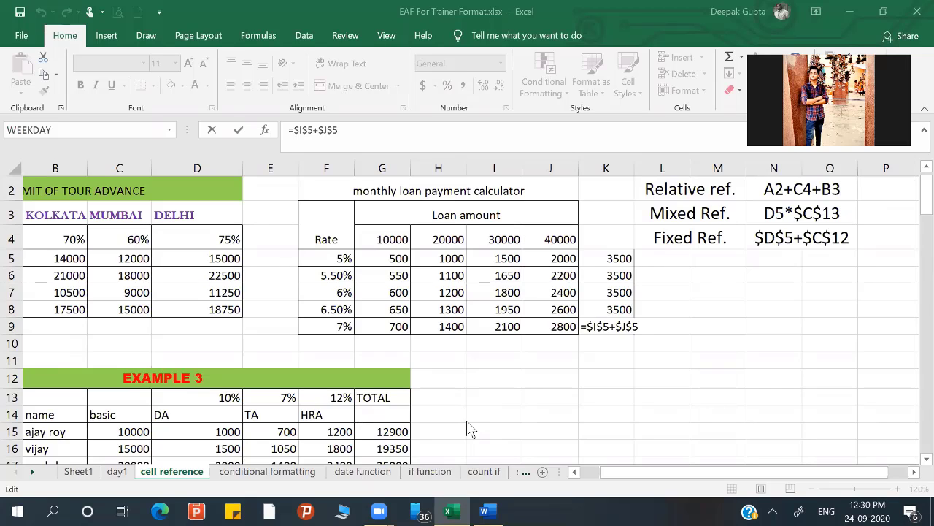
left_click(467, 421)
key("Return")
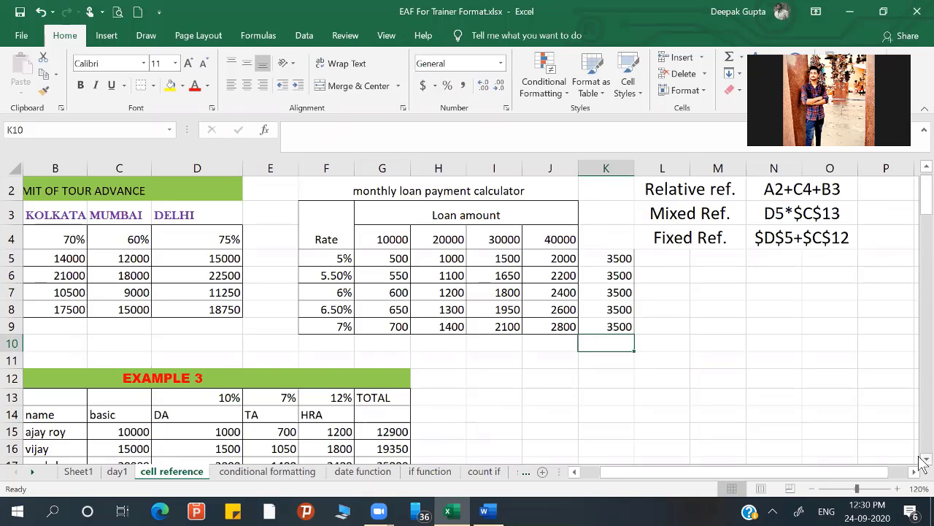
left_click(872, 439)
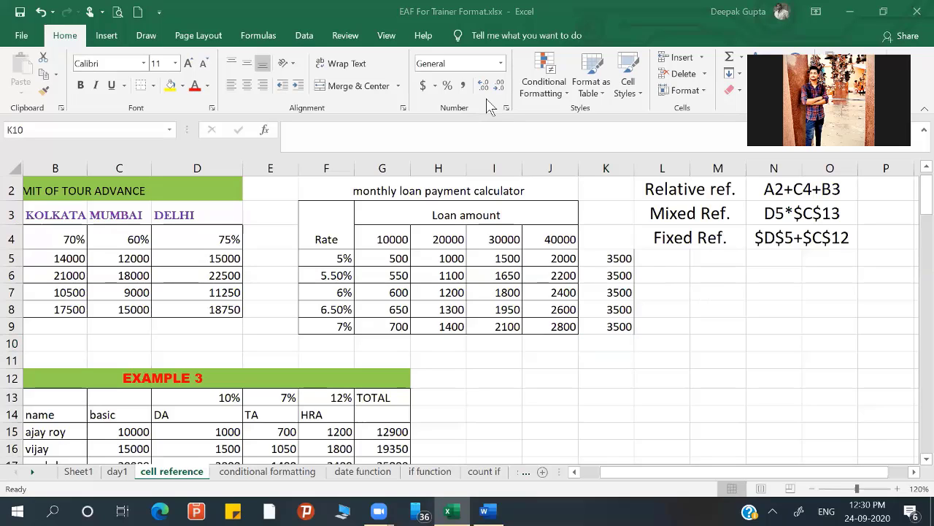
left_click(623, 257)
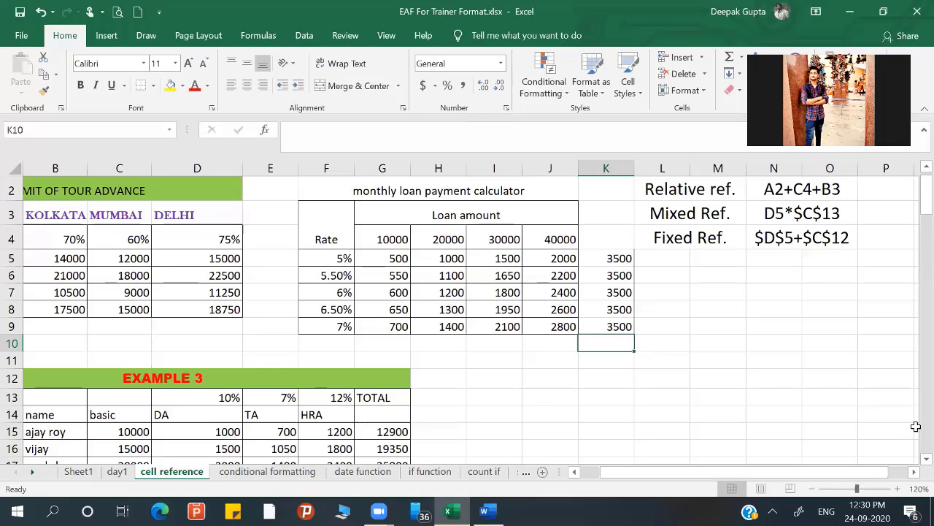
- Clear the calculated tour advance amounts in B5:D8 of the Example 1 table
scroll(640, 249, "up", 1)
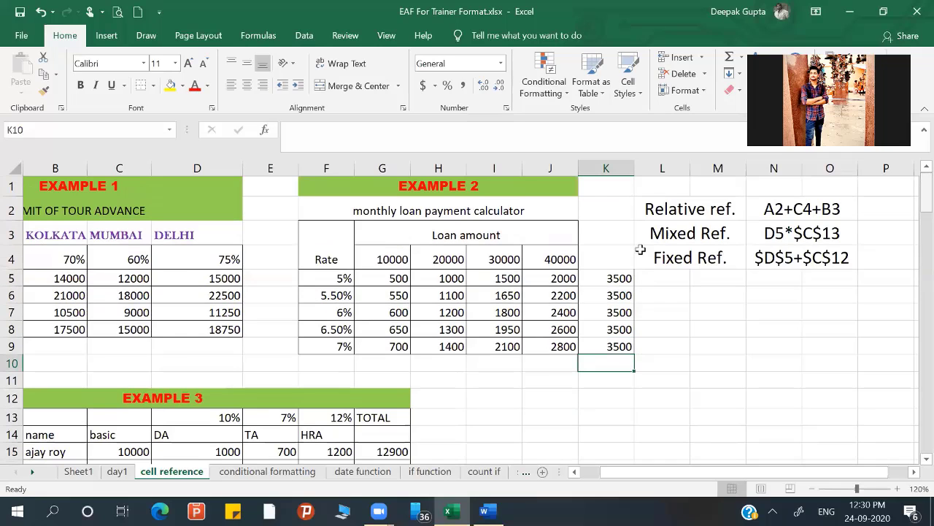
left_click(102, 260)
left_click(576, 472)
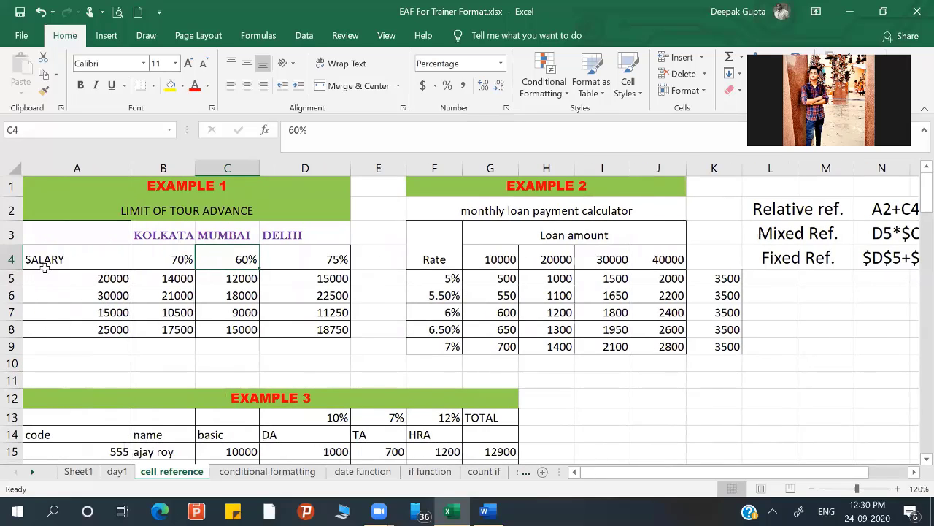
left_click(133, 282)
key("ctrl+shift+Right")
key("ctrl+shift+Down")
key("Delete")
- Enter the formula =A5*70% in B5 for the first Kolkata tour advance
left_click(144, 285)
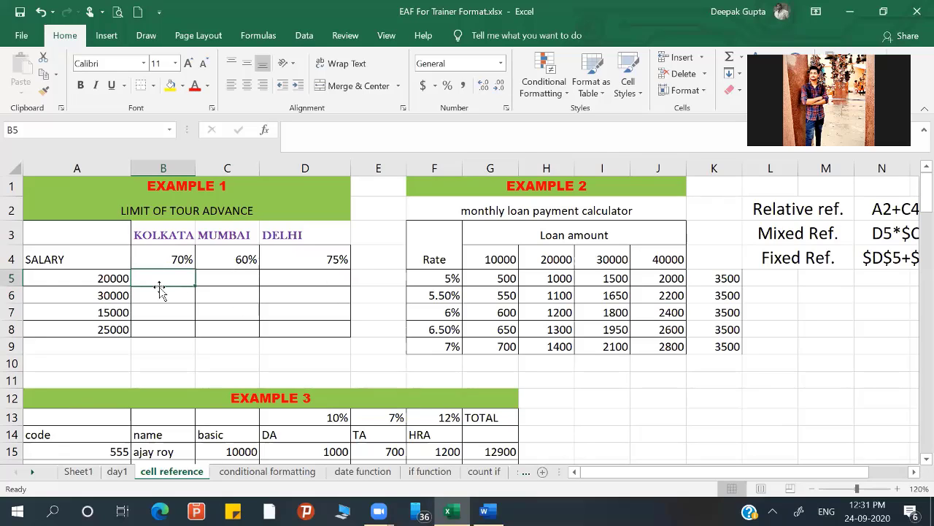
type("=")
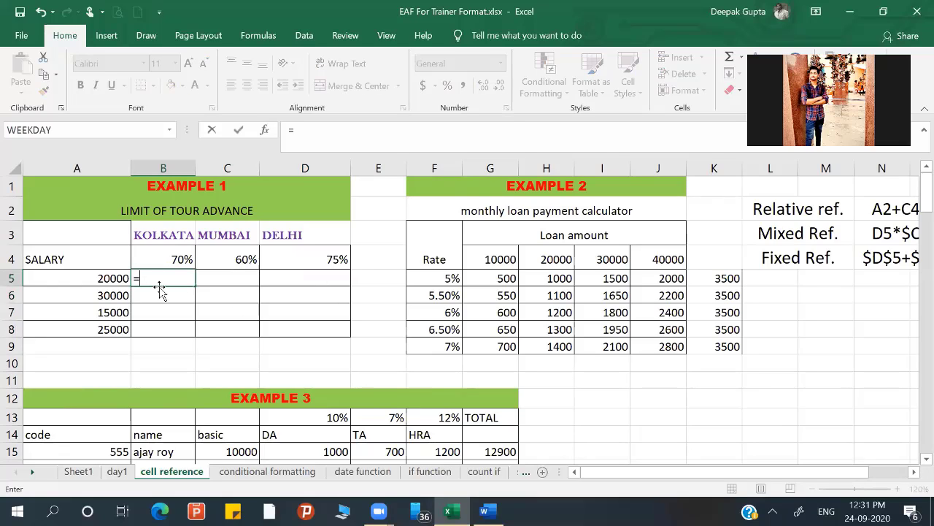
left_click(91, 278)
type("*")
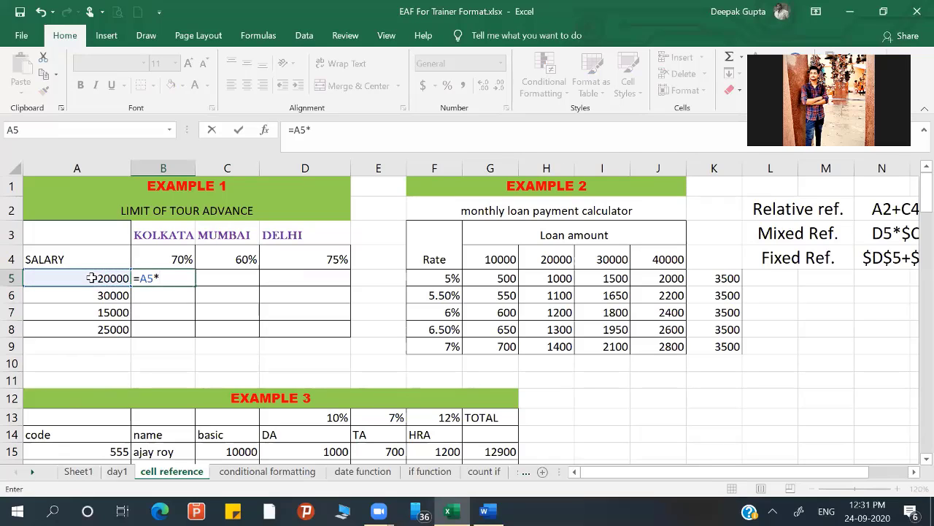
type("70%")
key("Return")
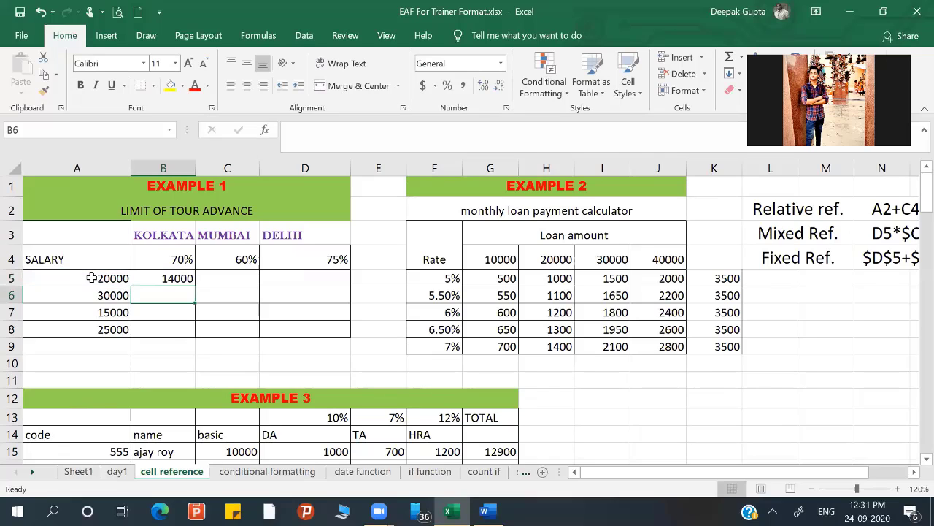
- Fill the B5 formula down the Kolkata column to B8
left_click(178, 278)
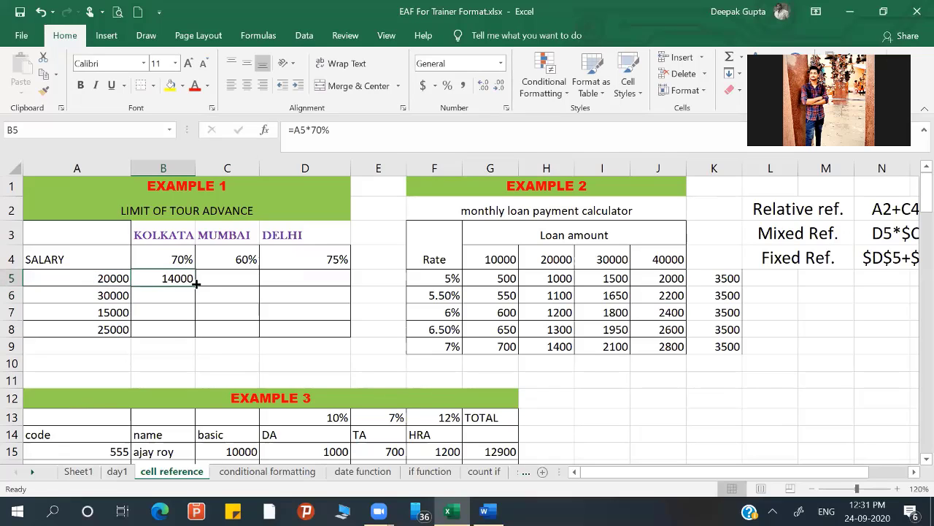
left_click(191, 295)
left_click_drag(190, 296, 188, 341)
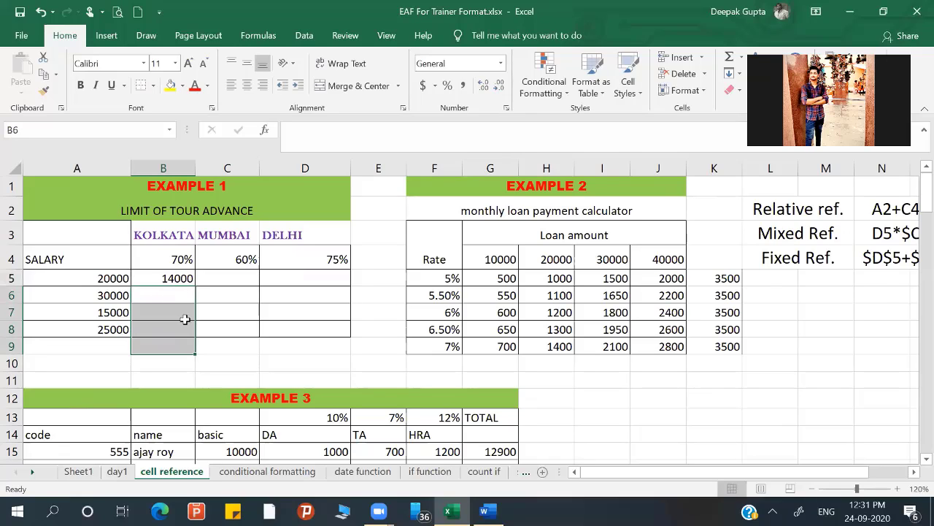
left_click(179, 278)
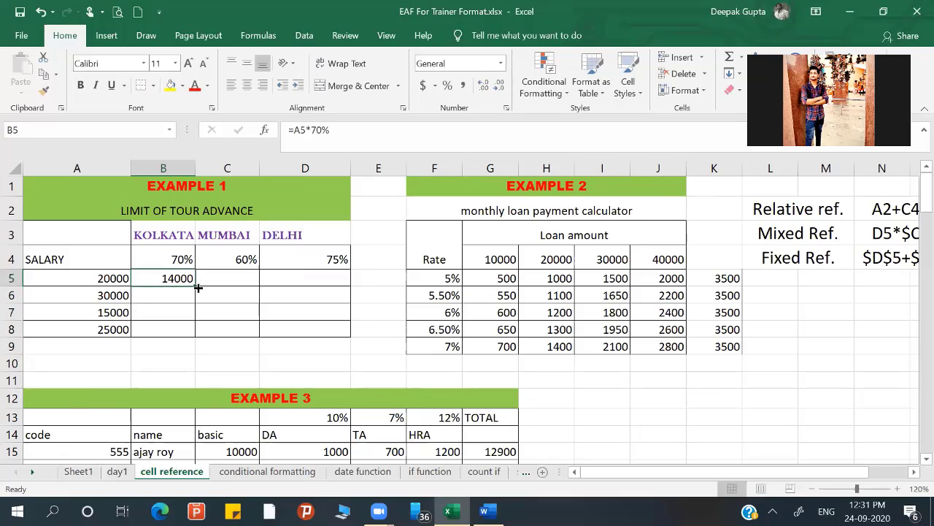
left_click_drag(198, 288, 188, 343)
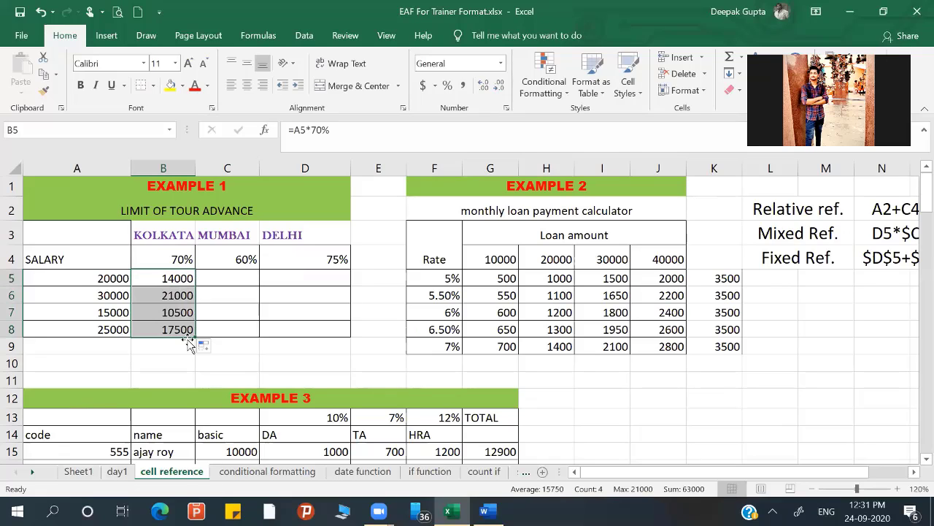
left_click(167, 253)
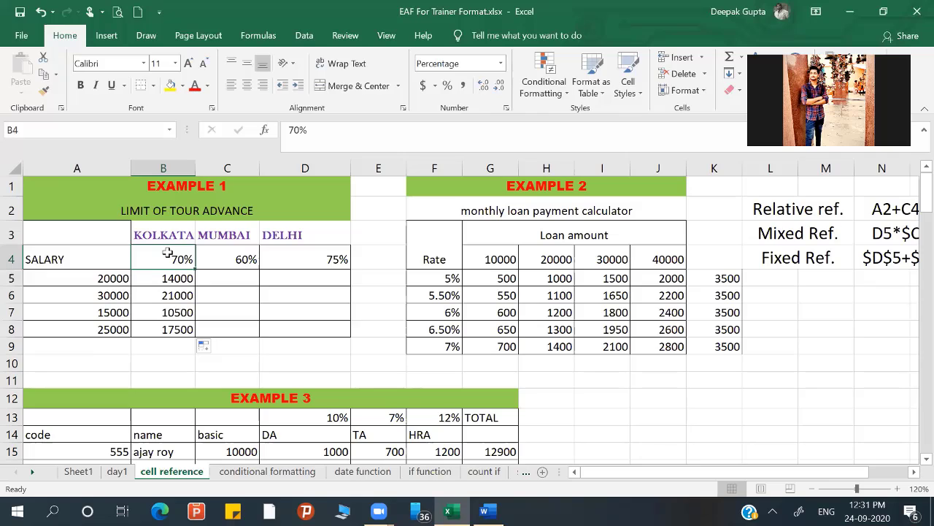
- Replace the formula in B5 with =A5*$B$4 so it uses an absolute reference to the Kolkata rate
left_click(170, 277)
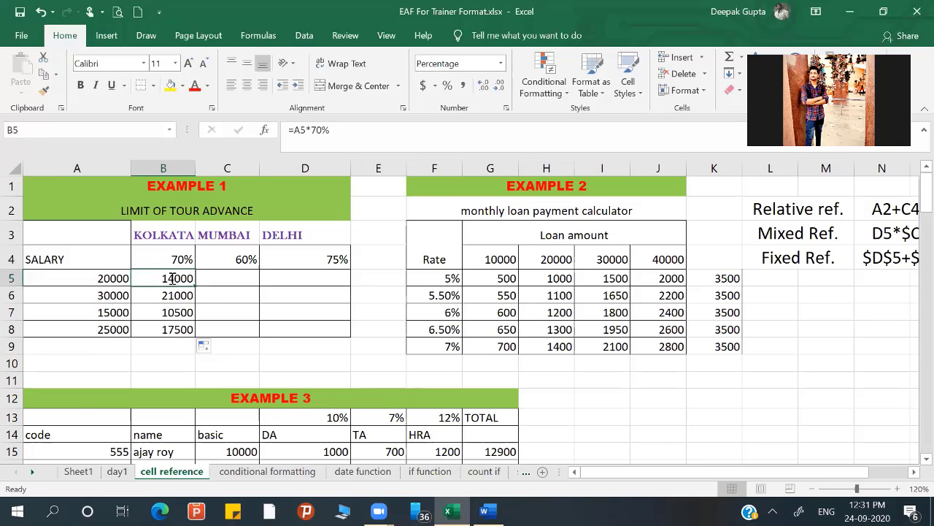
double_click(186, 278)
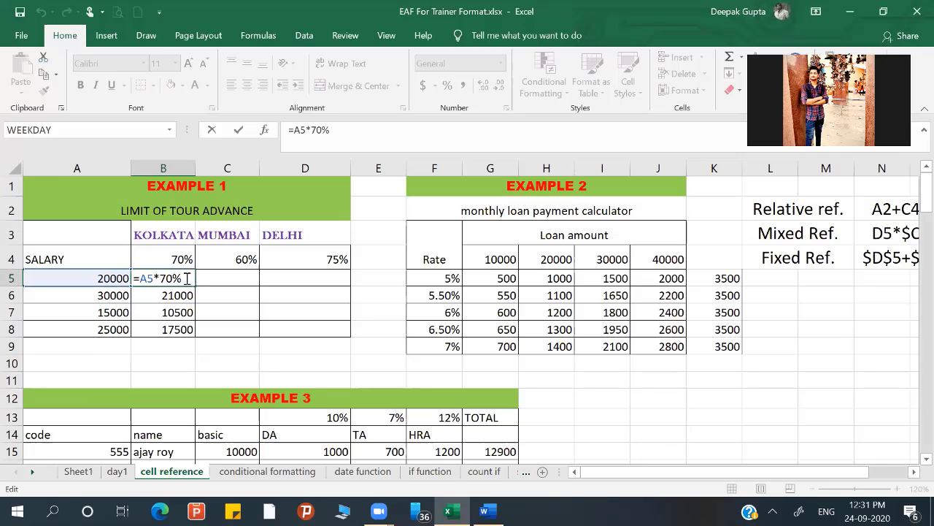
key("ctrl+Return")
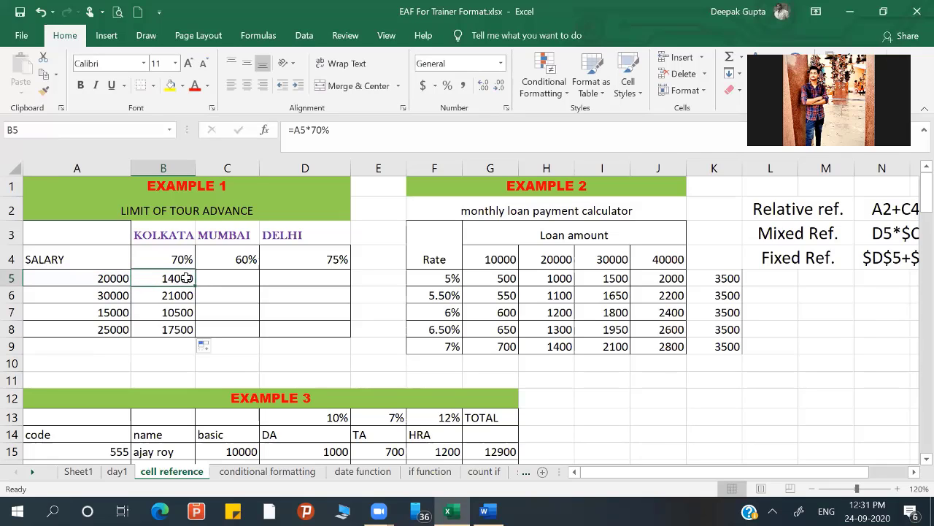
type("=")
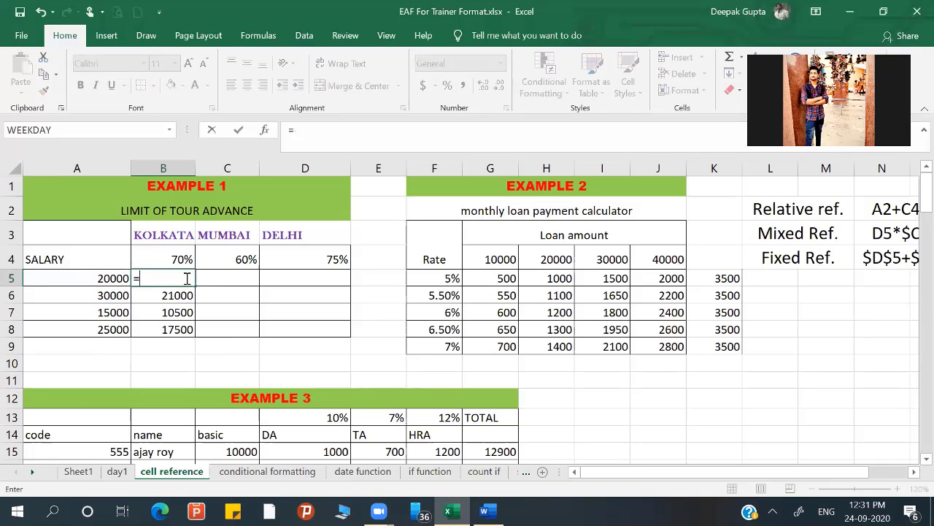
left_click(84, 279)
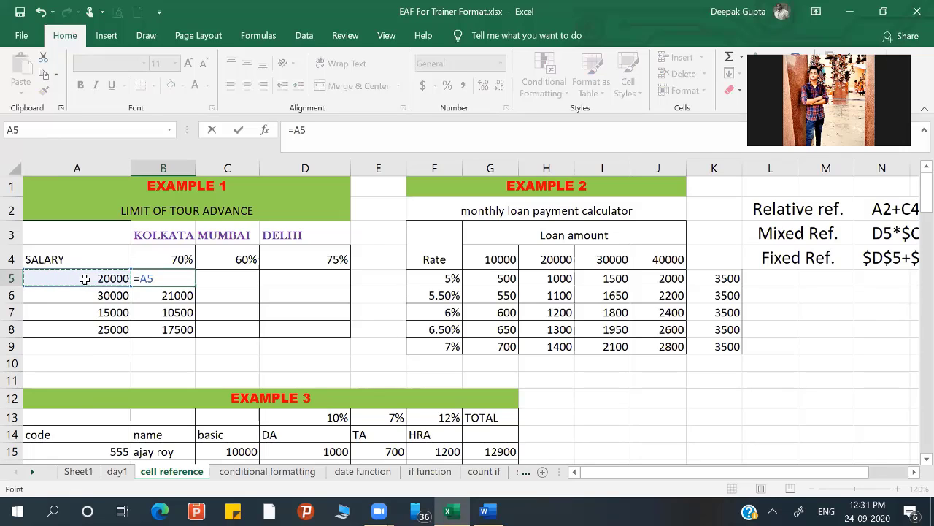
type("*")
left_click(153, 254)
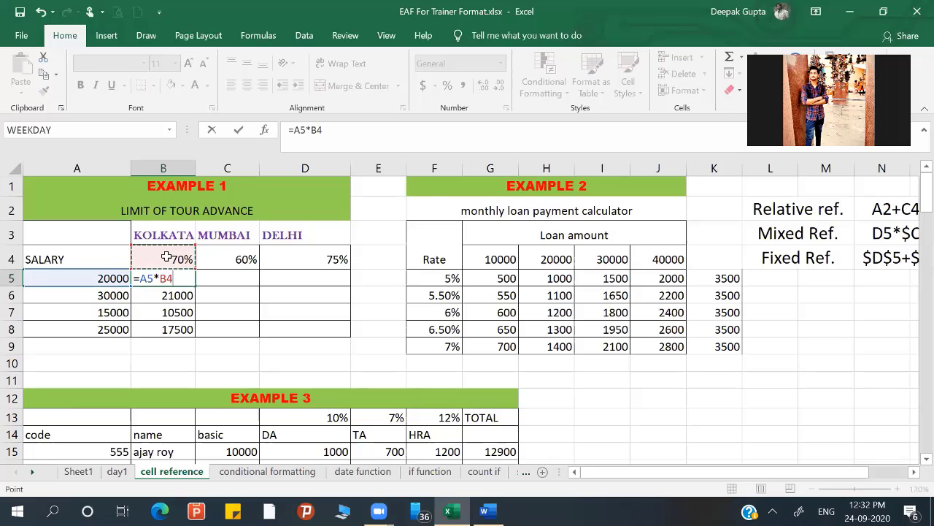
left_click(174, 277)
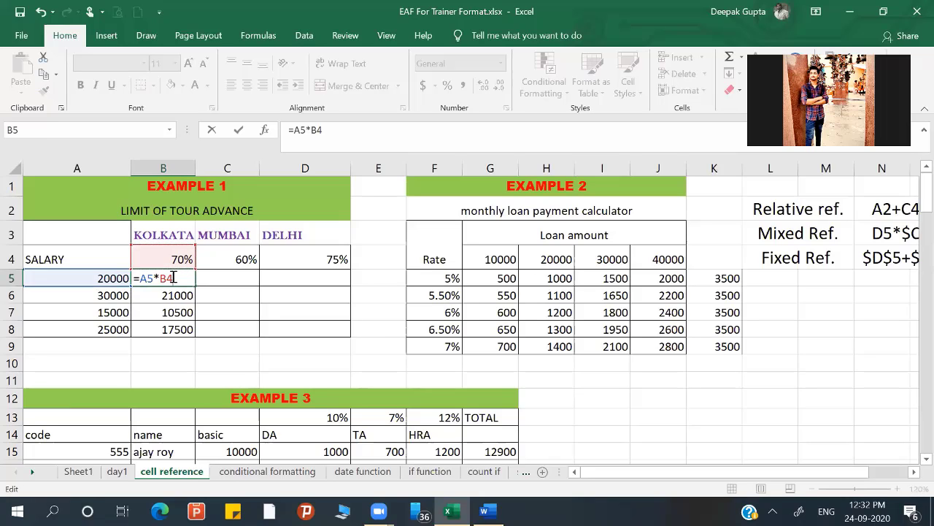
key("shift+Left")
key("shift+Left")
key("F4")
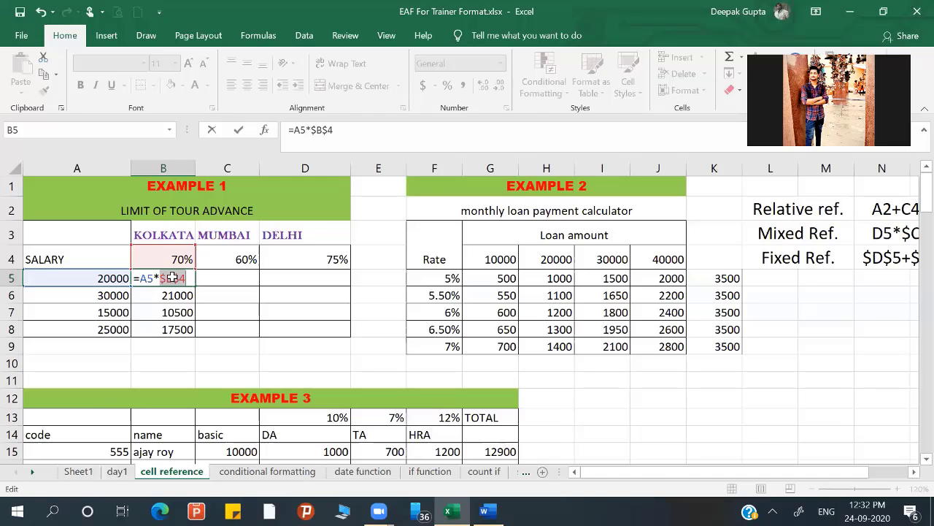
key("Return")
- Fill the B5 formula down the Kolkata column to B8
left_click(174, 278)
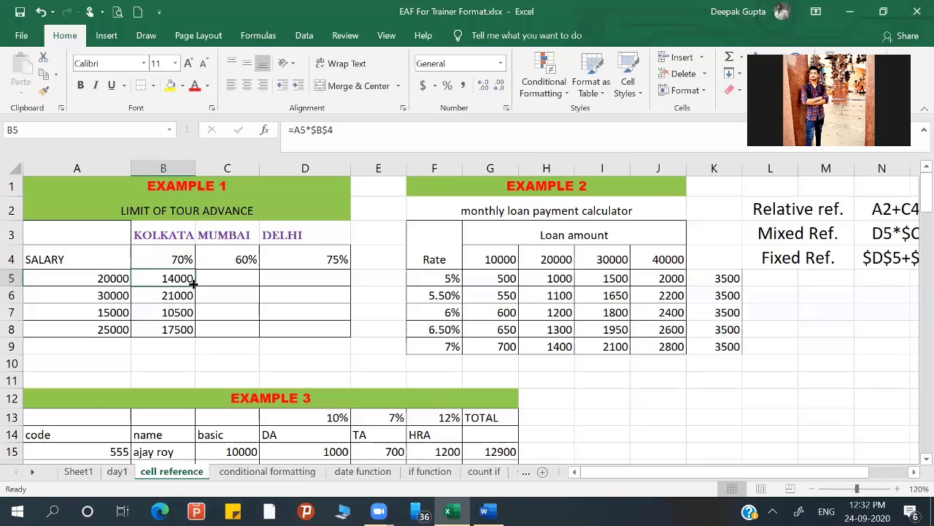
left_click_drag(195, 287, 197, 337)
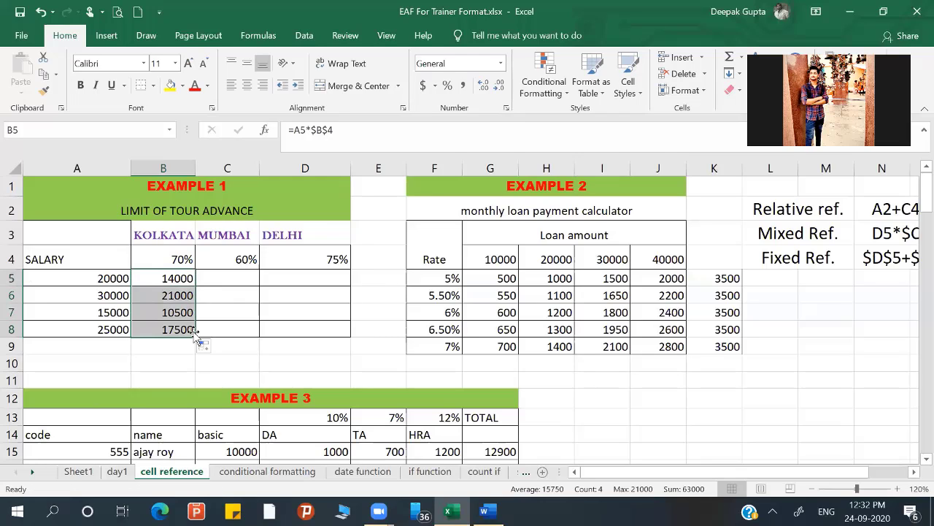
left_click(244, 279)
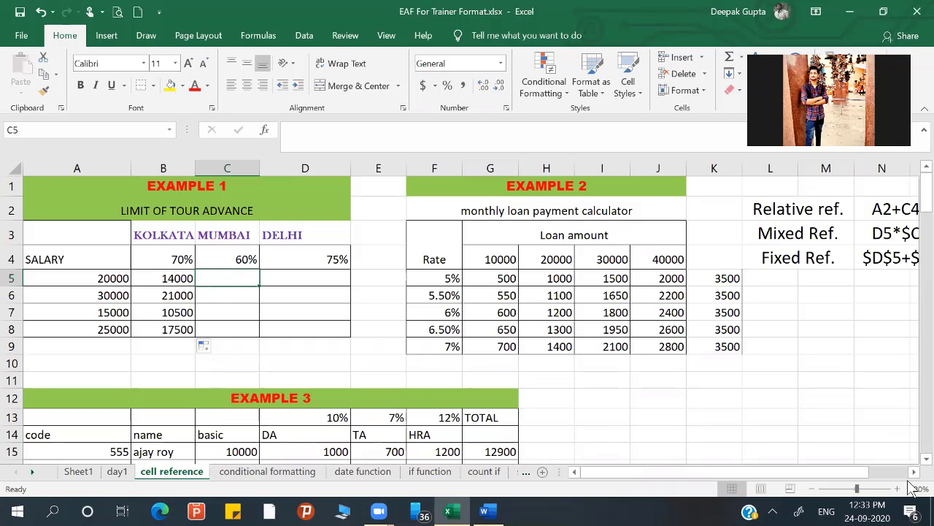
- Clear only the formatting from the whole Example 10 employee table in A86:G93
left_click(921, 459)
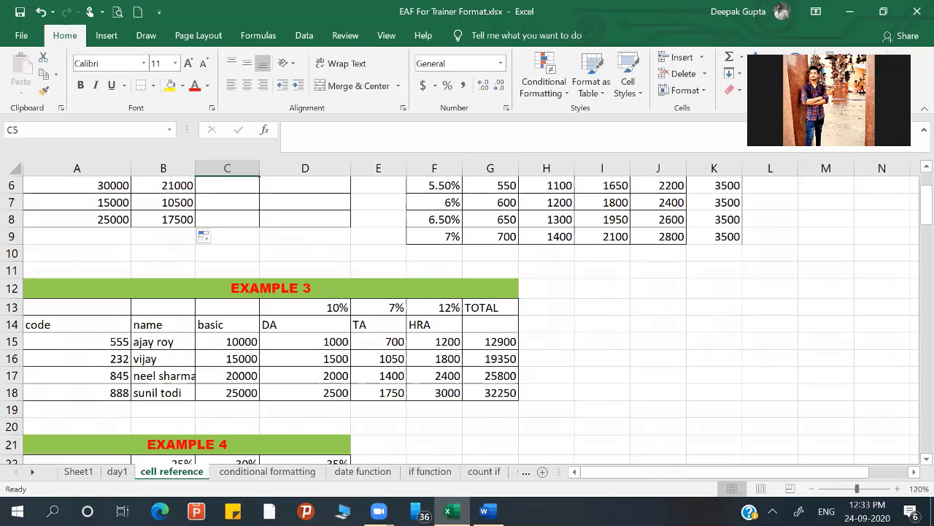
left_click(922, 441)
left_click(921, 441)
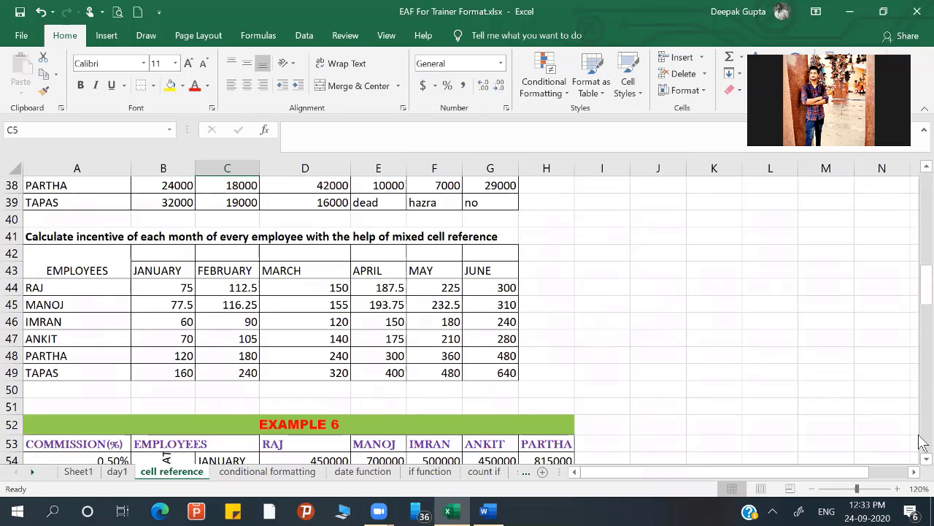
left_click(921, 443)
left_click(921, 442)
left_click(921, 442)
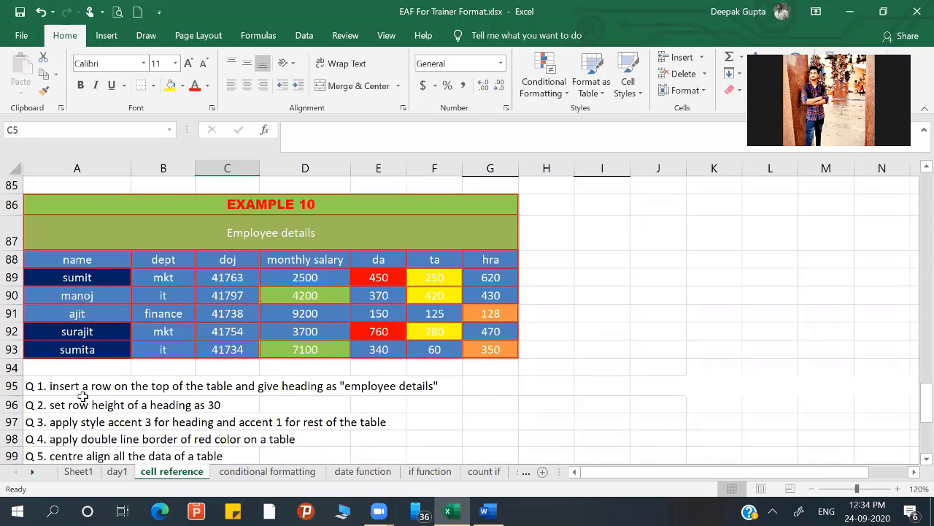
double_click(171, 201)
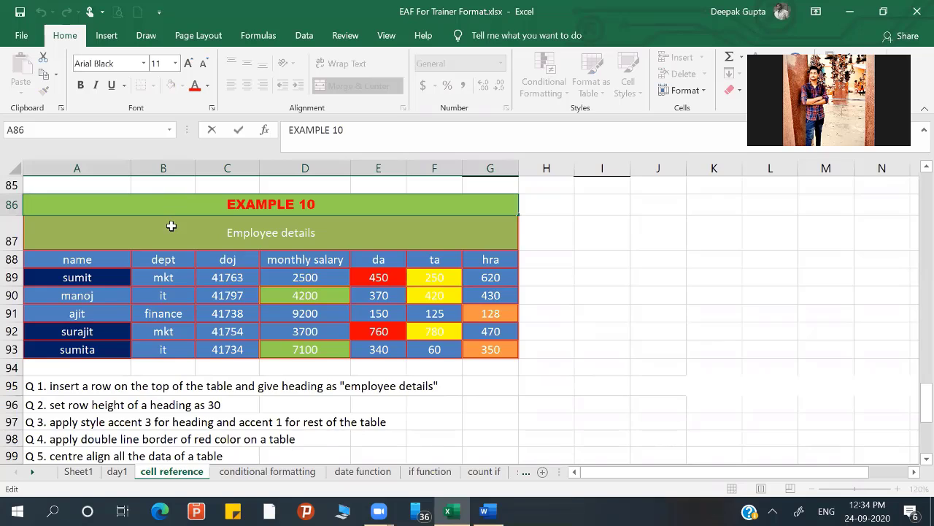
left_click(173, 228)
left_click_drag(173, 197, 182, 350)
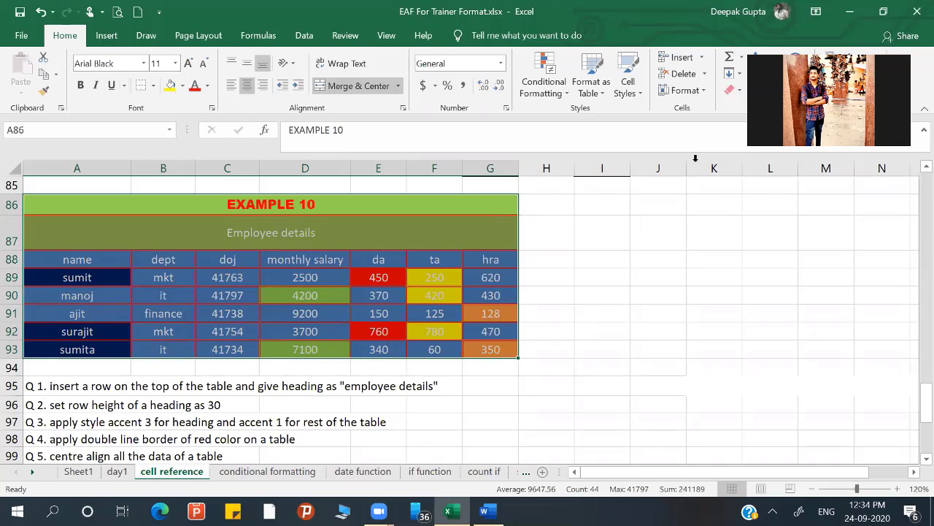
left_click(738, 91)
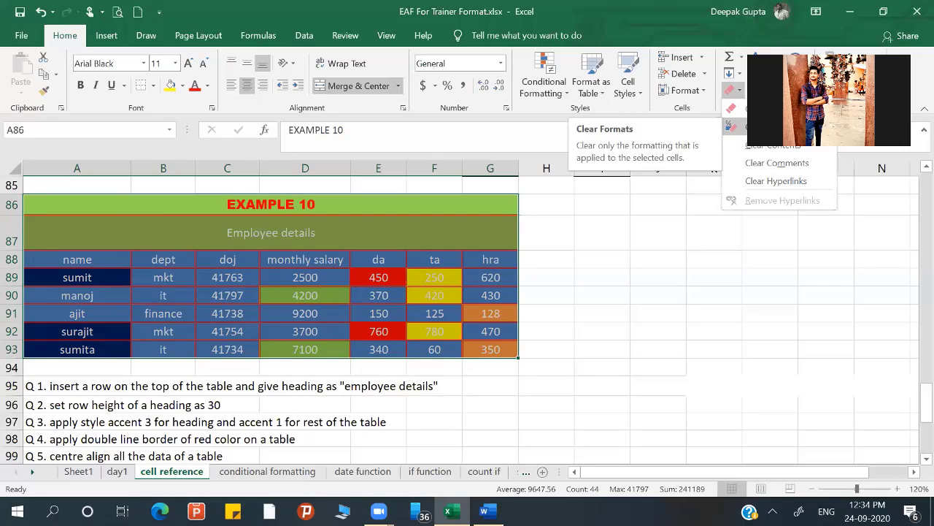
left_click(773, 126)
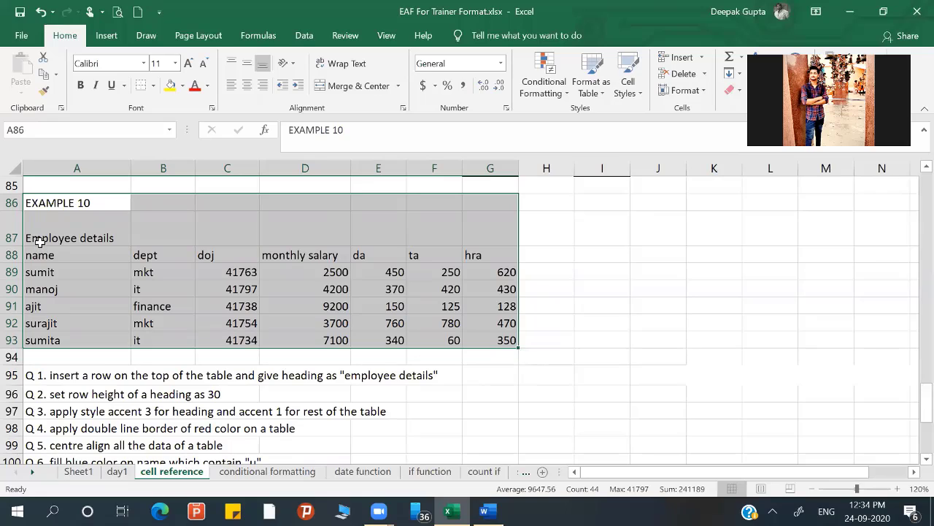
- Clear the "Employee details" heading in the Example 10 table and delete its sheet row 87
left_click_drag(38, 237, 475, 231)
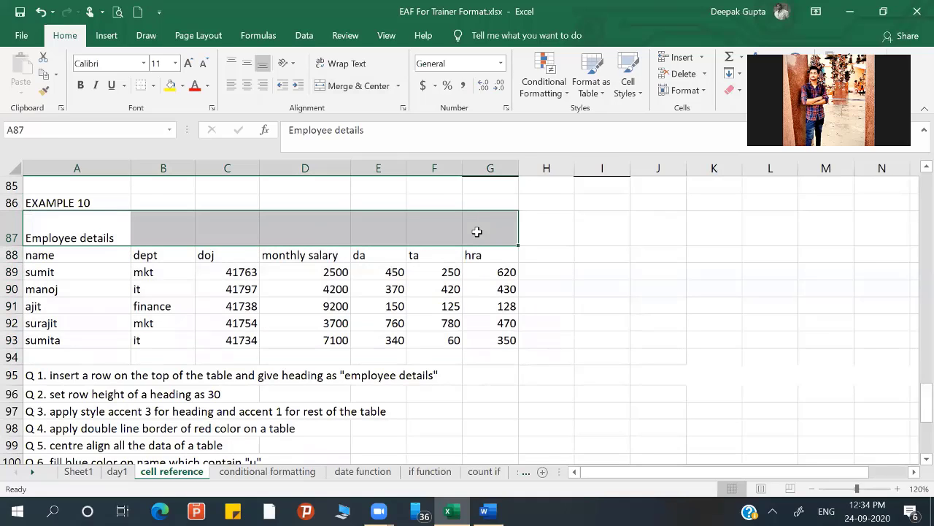
key("Delete")
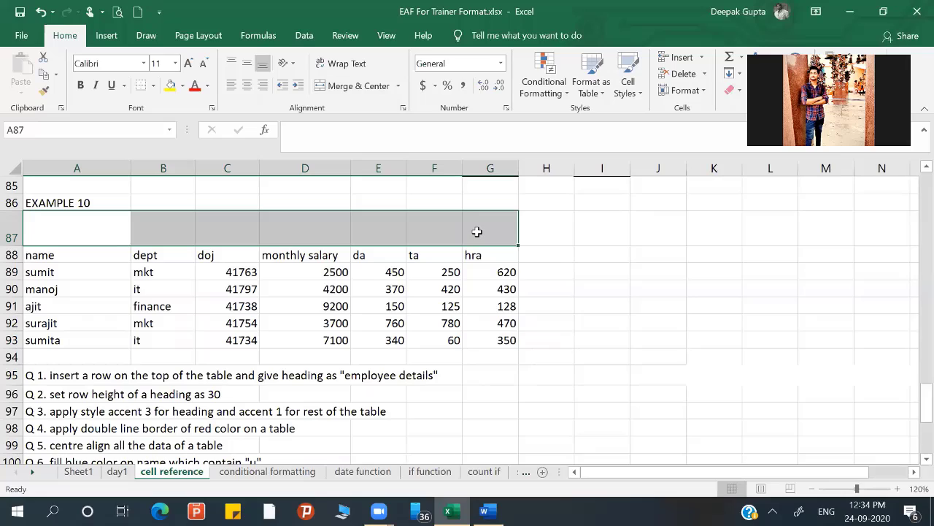
right_click(12, 233)
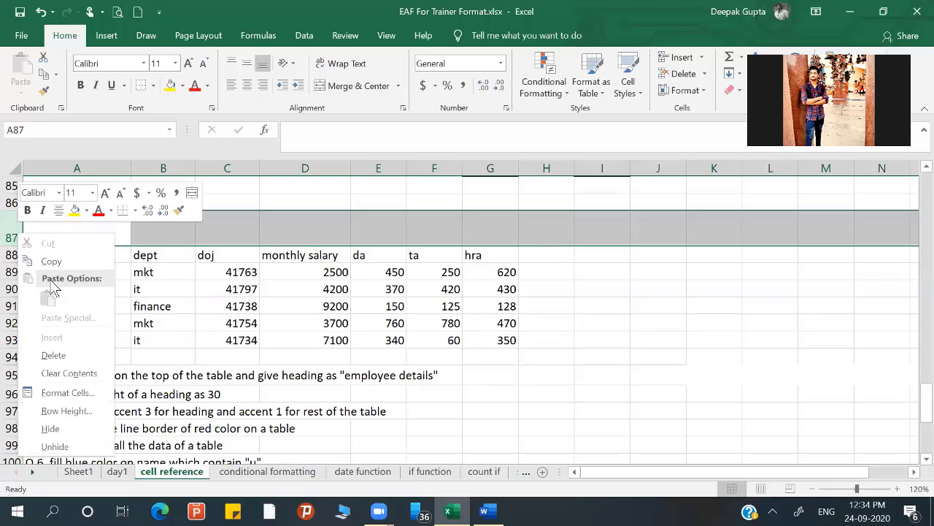
left_click(54, 355)
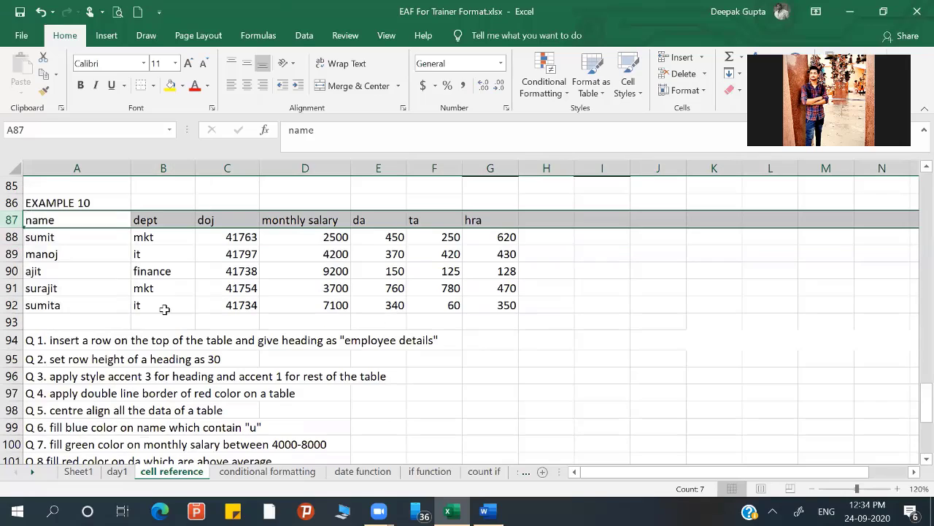
- Insert a new sheet row above the column headers of the Example 10 table, as asked in Q 1
left_click(35, 340)
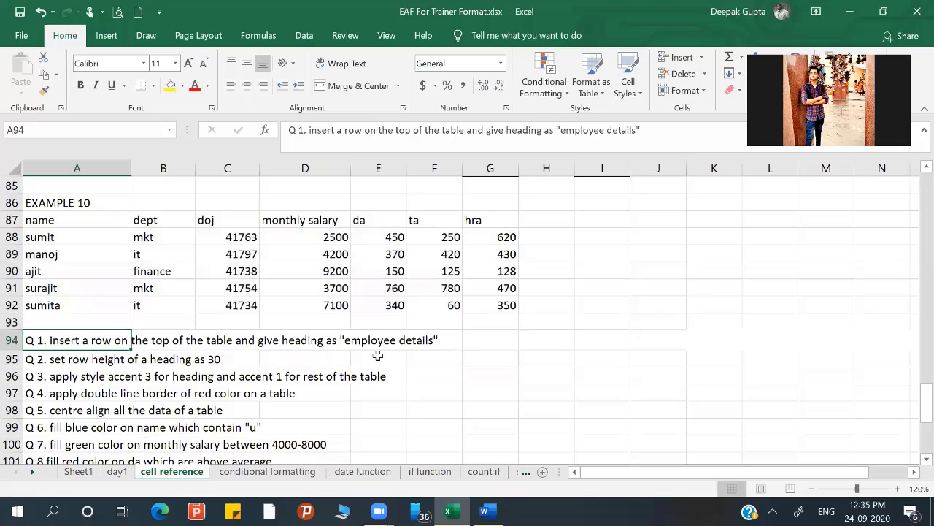
left_click(45, 219)
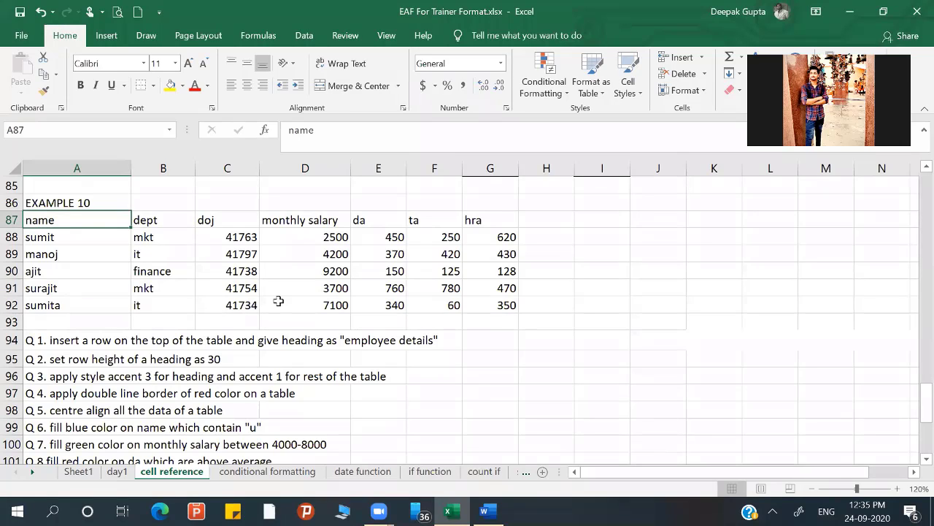
left_click(32, 227)
left_click(702, 57)
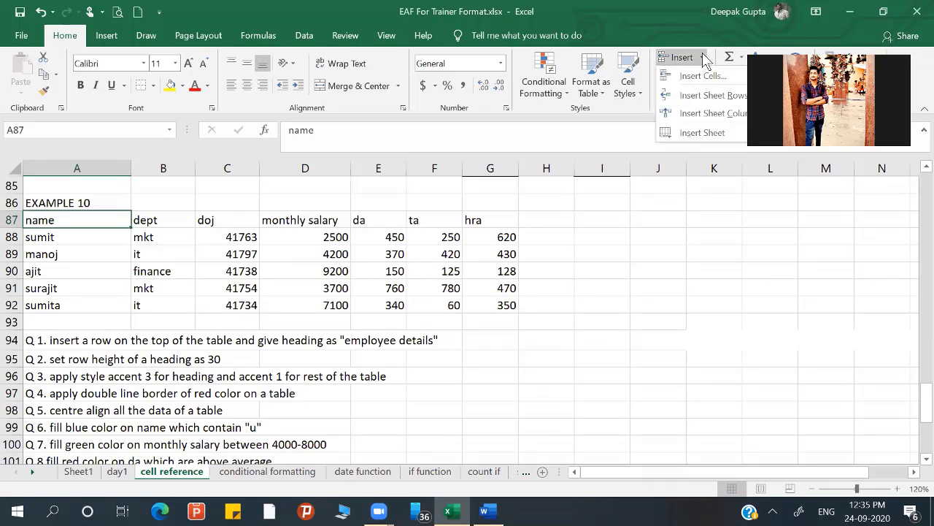
left_click(706, 95)
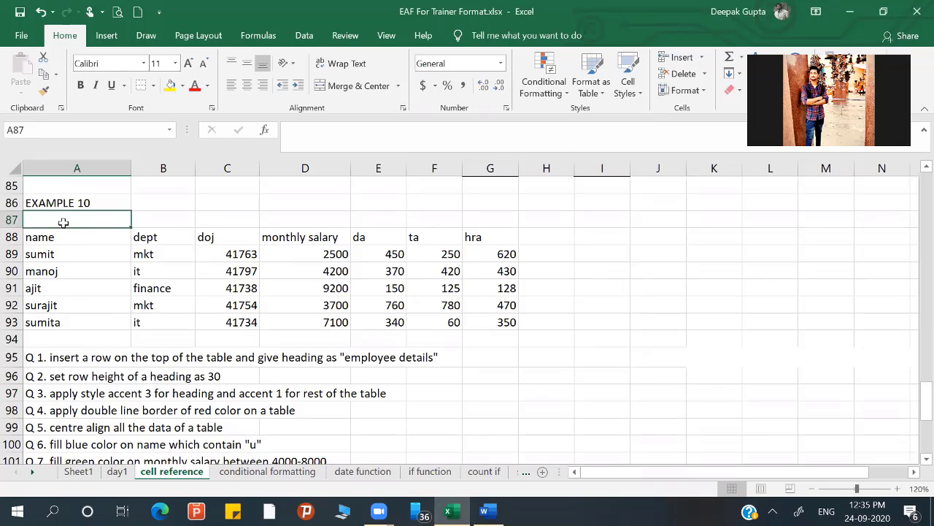
- Set the height of the new heading row 87 to 30
left_click_drag(63, 217, 143, 217)
left_click_drag(339, 247, 487, 218)
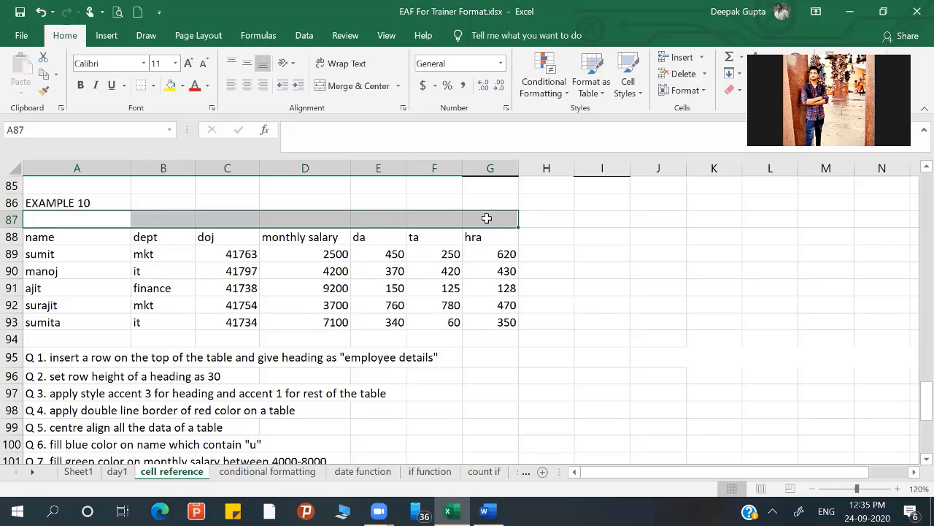
left_click(706, 91)
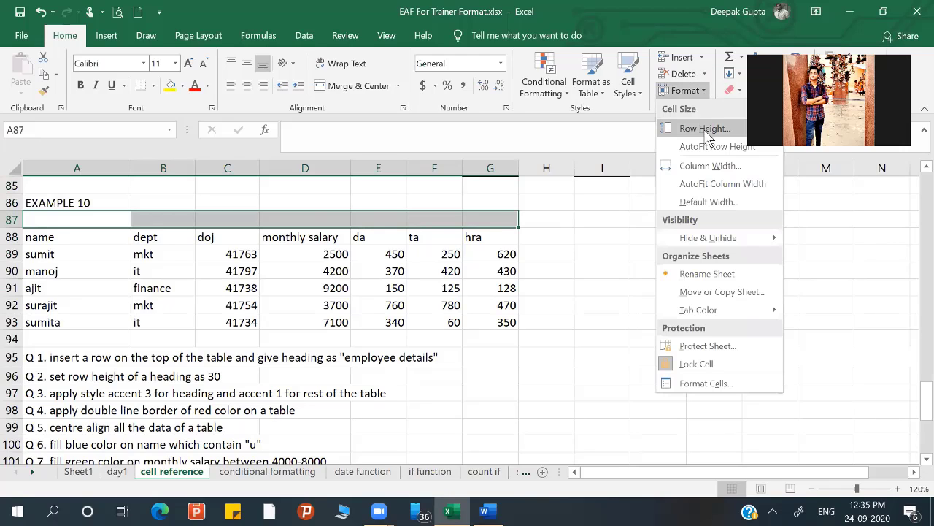
left_click(705, 129)
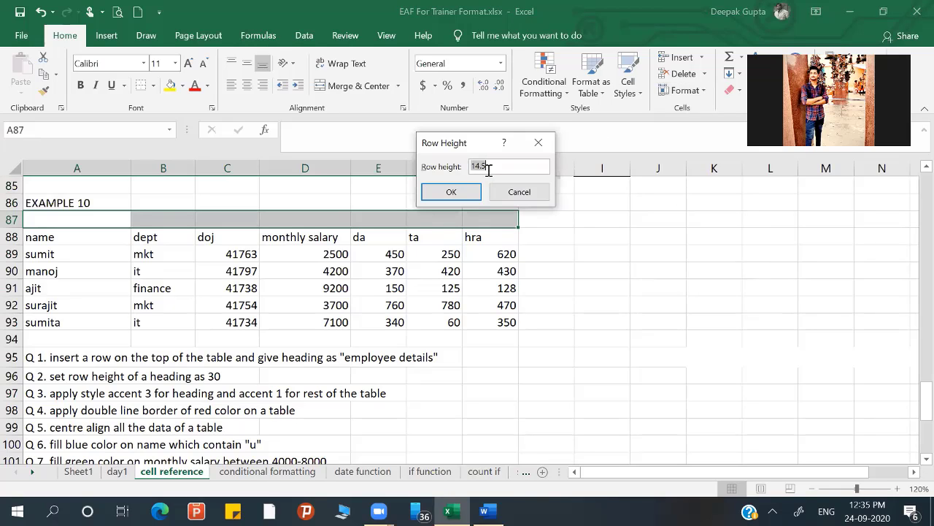
type("30")
left_click(453, 194)
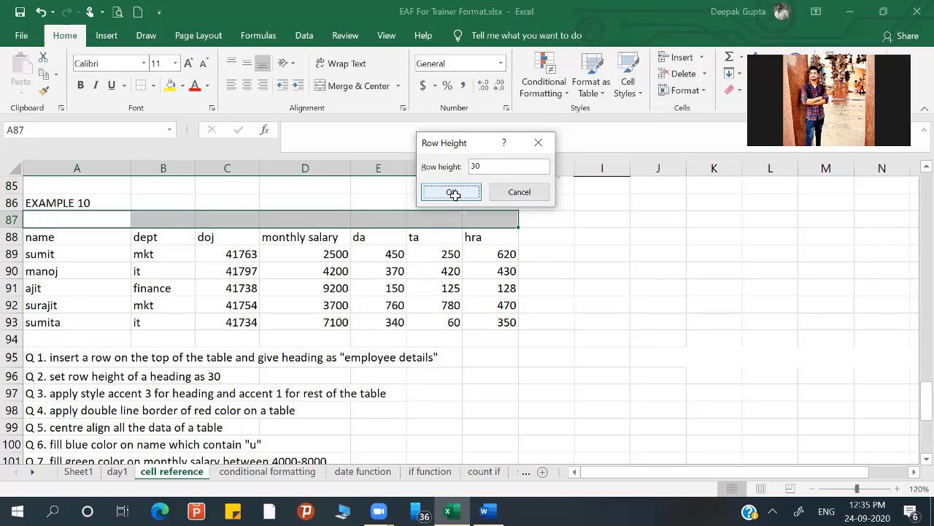
- Fill the heading cells A87:G87 with a light olive green theme colour
left_click(97, 224)
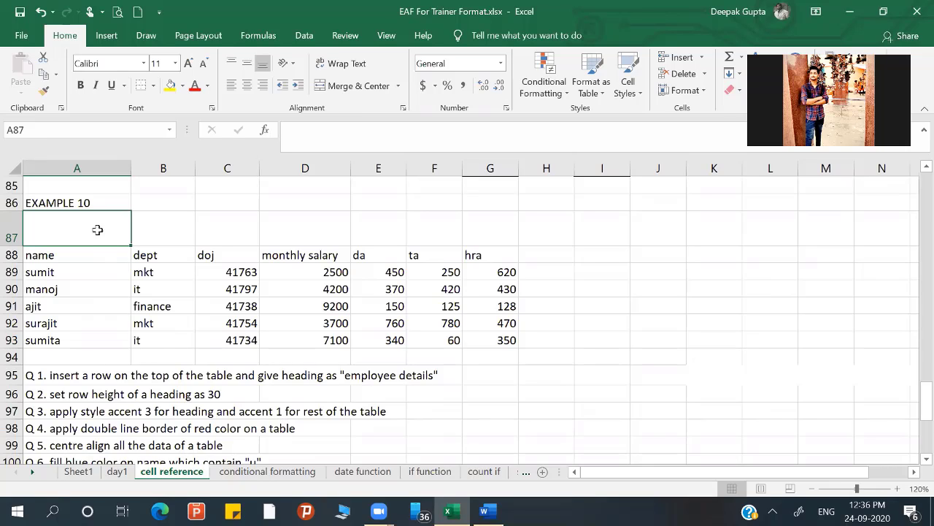
left_click_drag(96, 223, 479, 240)
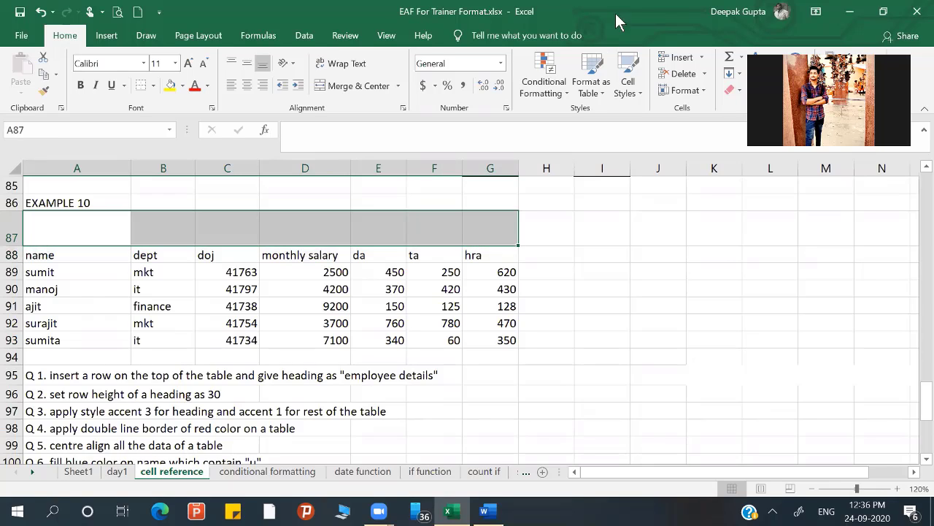
left_click(603, 90)
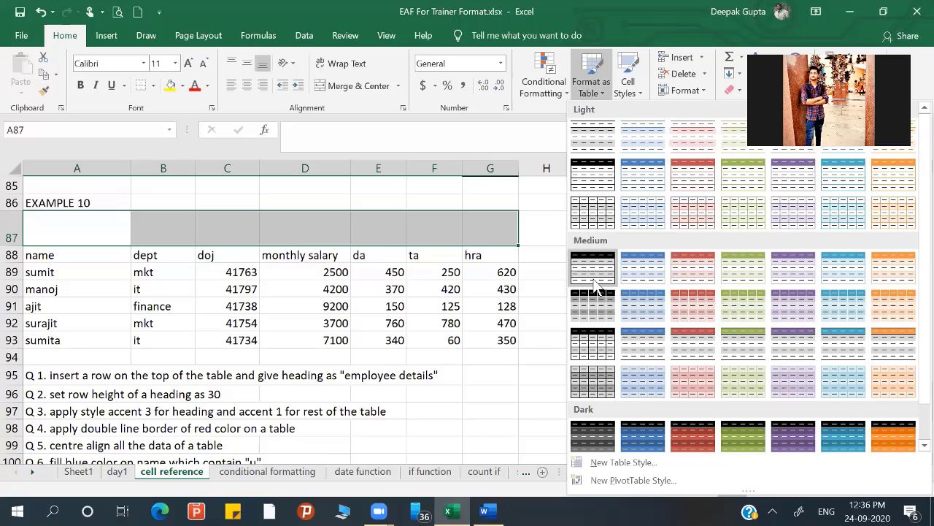
left_click(183, 85)
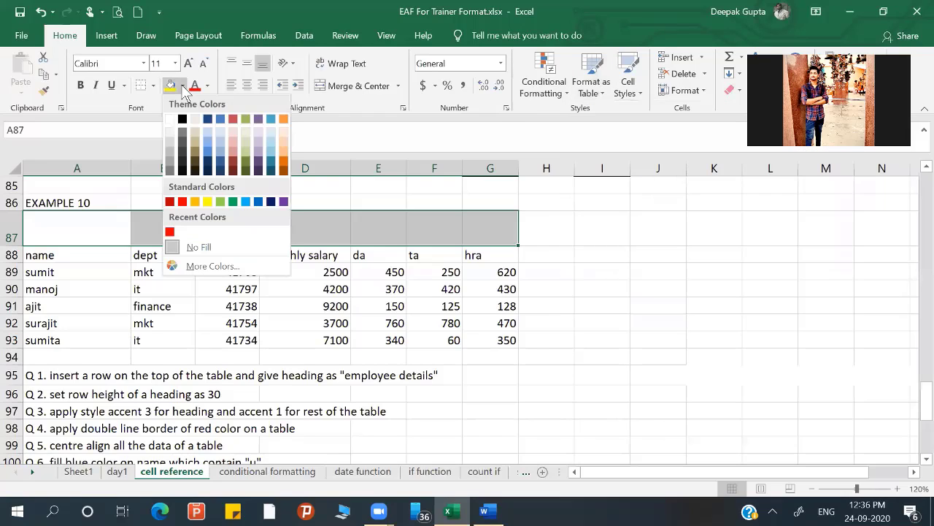
left_click(244, 150)
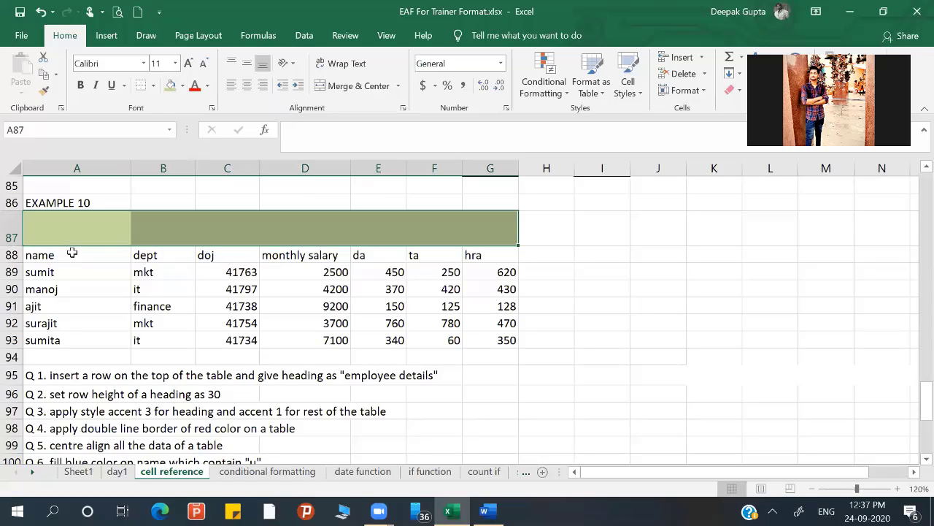
- Fill the Example 10 table cells A88:G93 with the theme colour Blue, Accent 1, Lighter 40%
left_click_drag(72, 253, 489, 341)
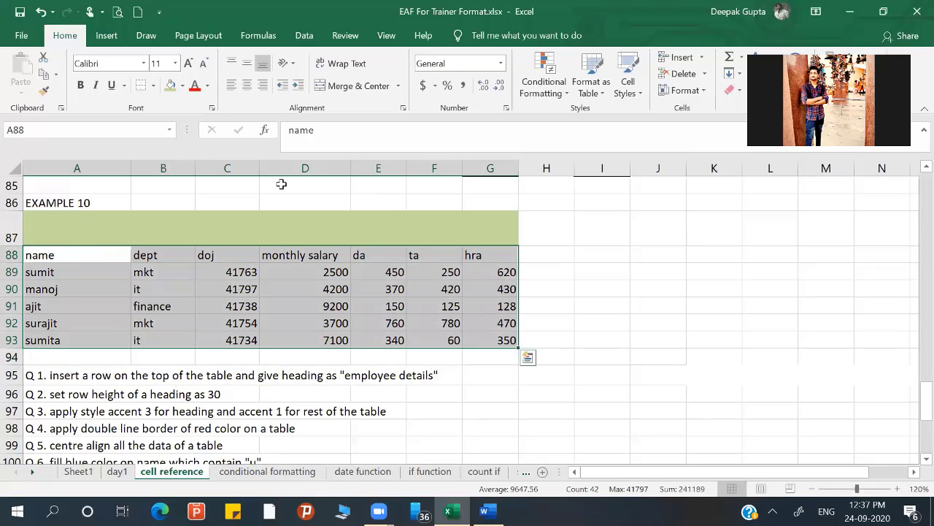
left_click(183, 86)
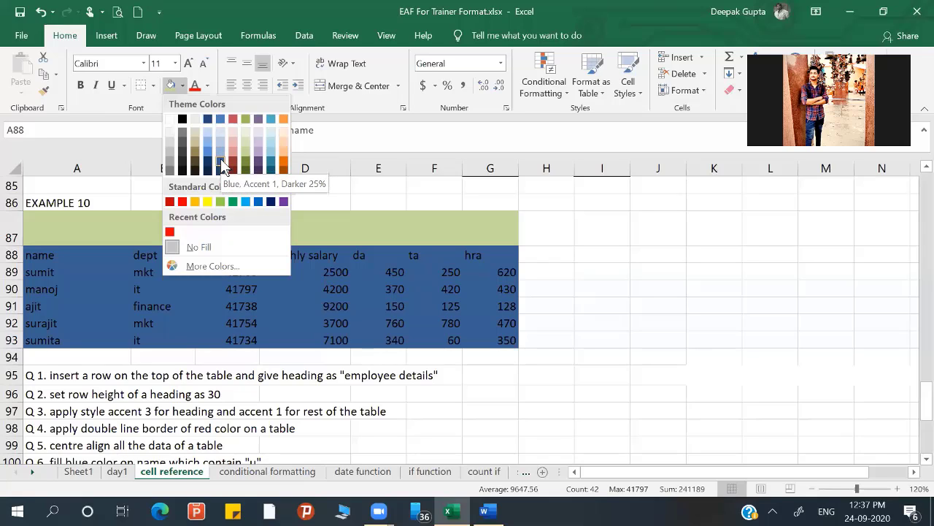
left_click(222, 166)
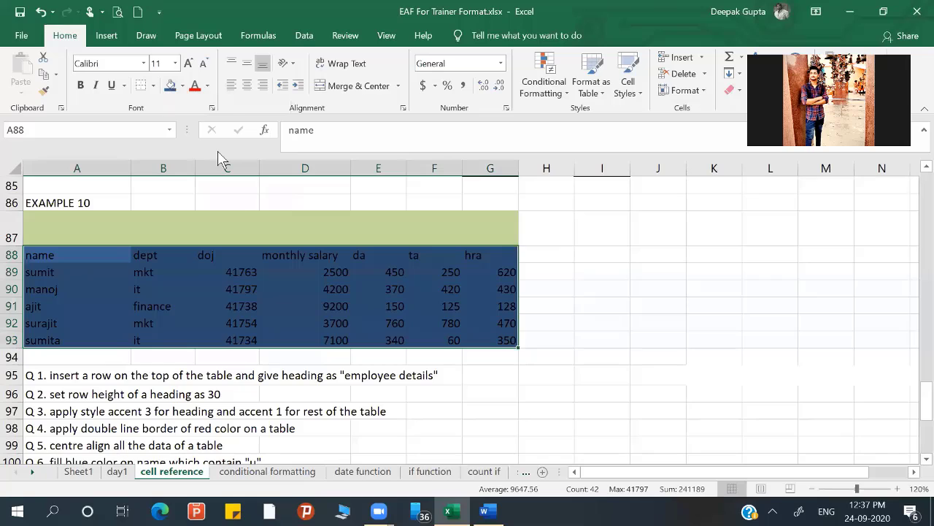
left_click(184, 85)
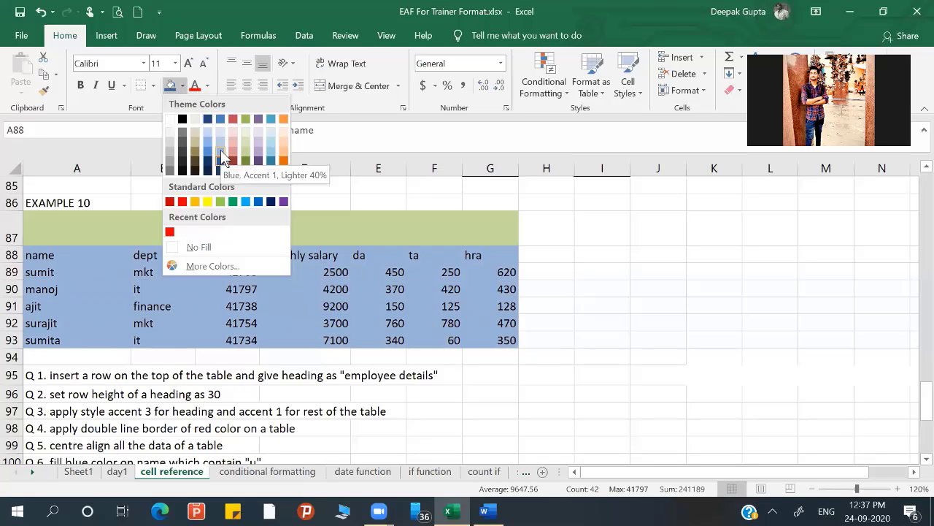
left_click(222, 150)
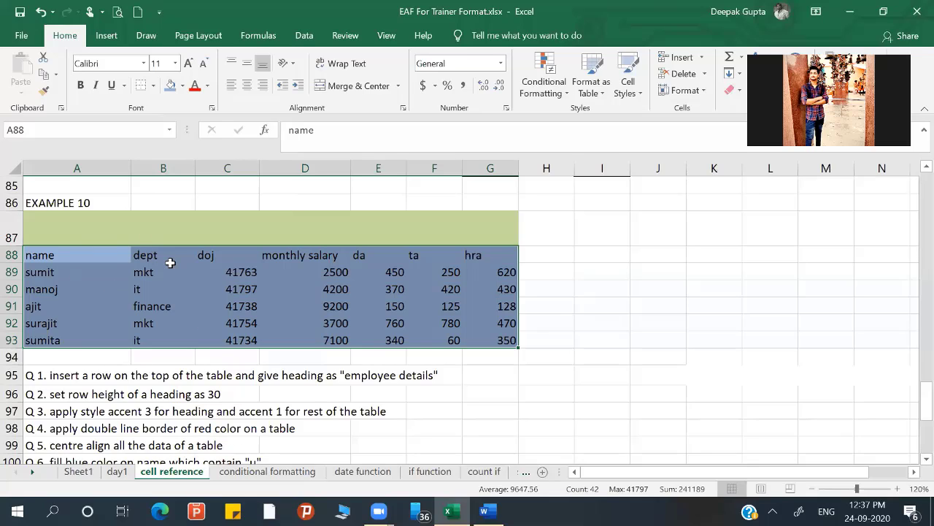
- Apply plain borders to all cells of the range A86:G93
left_click_drag(144, 219, 150, 271)
left_click_drag(73, 230, 449, 345)
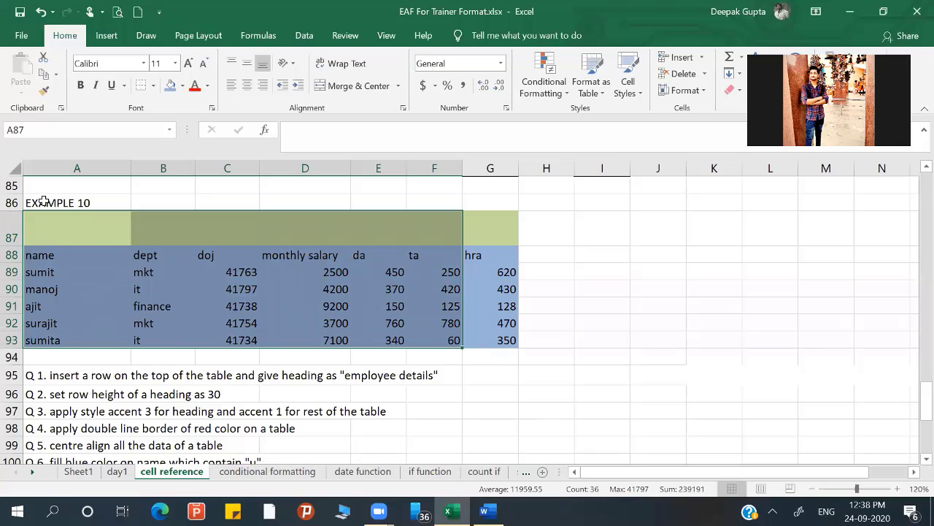
left_click_drag(58, 206, 483, 340)
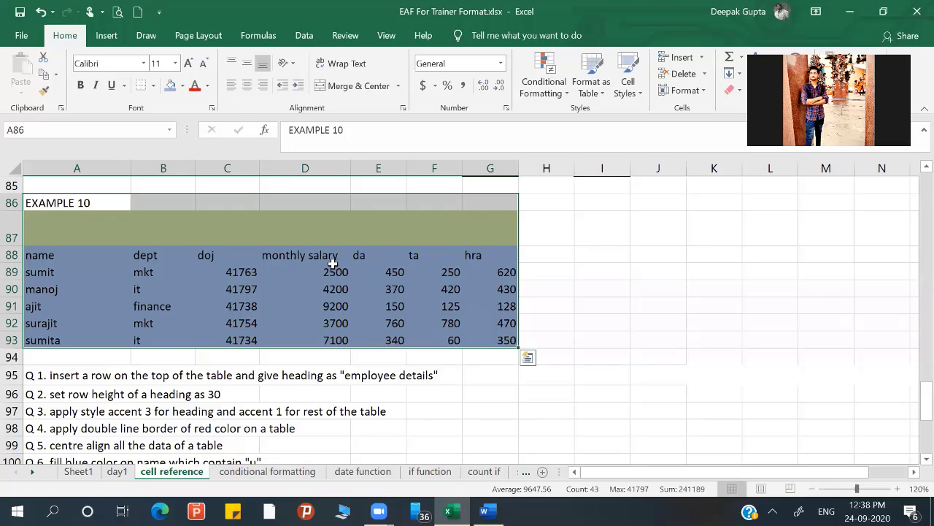
left_click(154, 85)
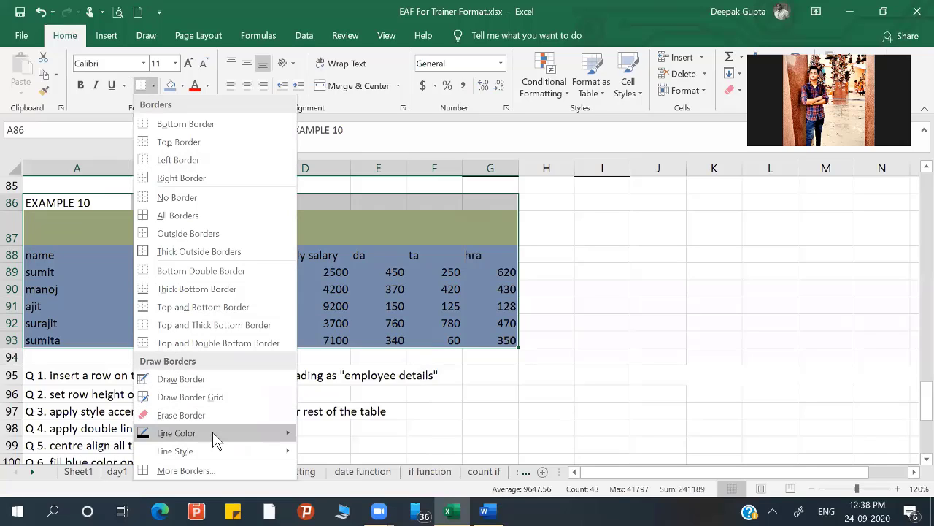
mouse_move(219, 461)
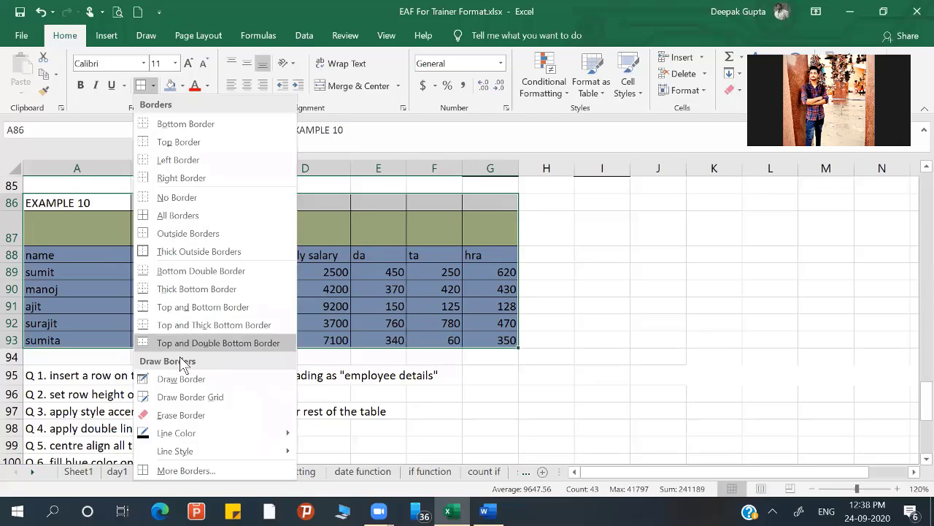
- Change all outer and inner borders of A86:G93 to a red double line, as asked in Q 4
left_click(182, 471)
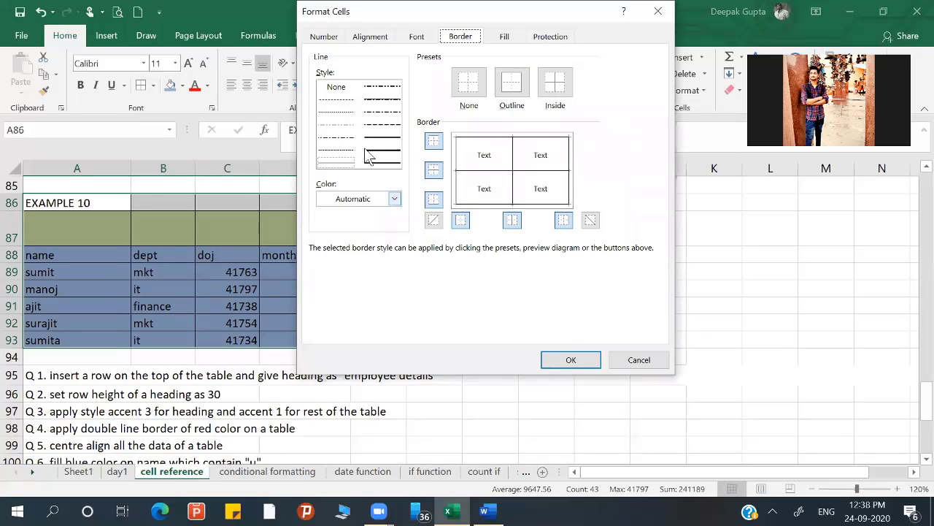
left_click(389, 164)
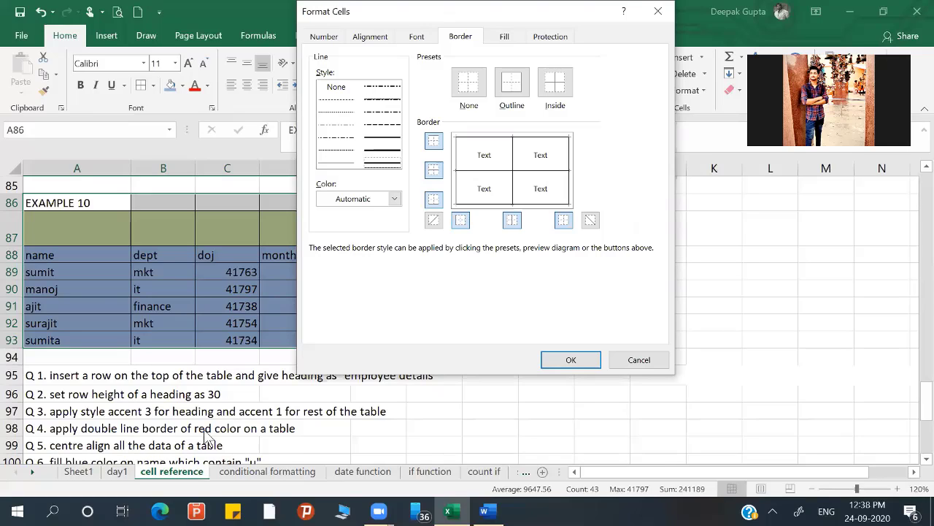
left_click(395, 198)
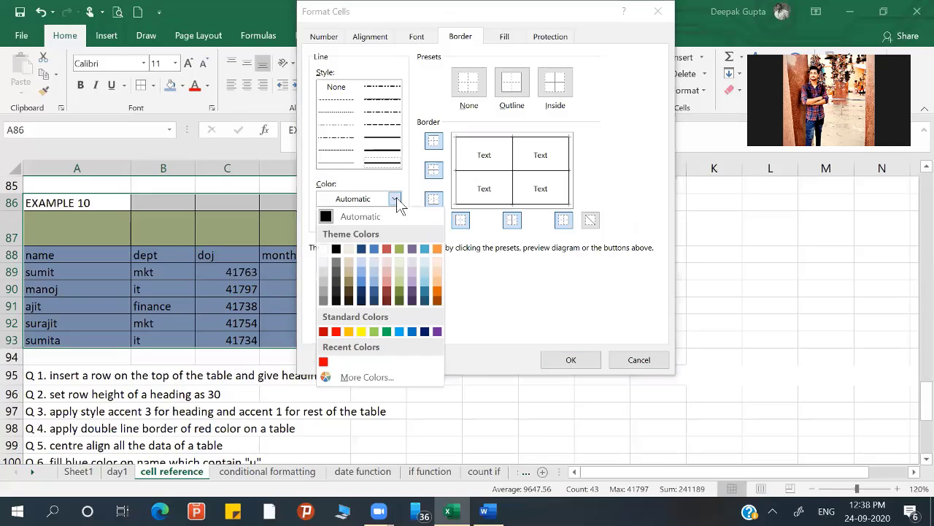
left_click(335, 332)
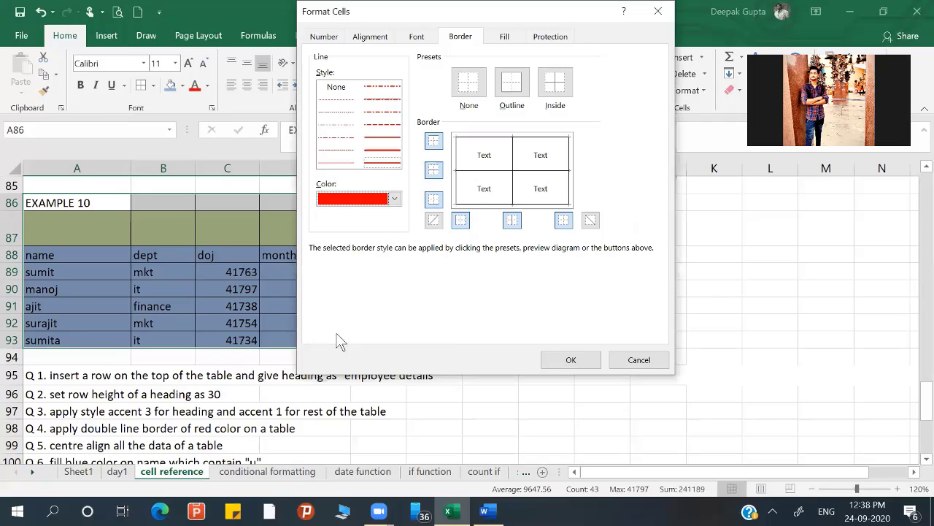
left_click(434, 142)
left_click(436, 170)
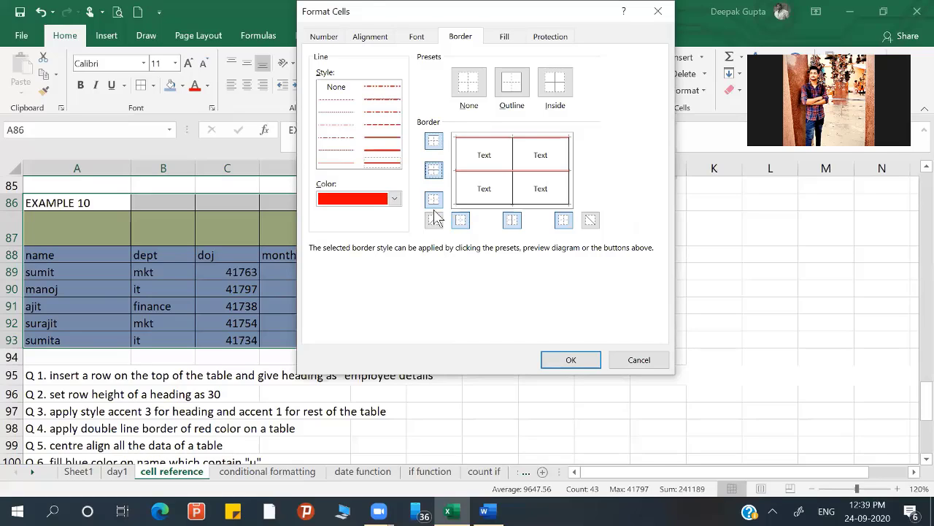
left_click(436, 200)
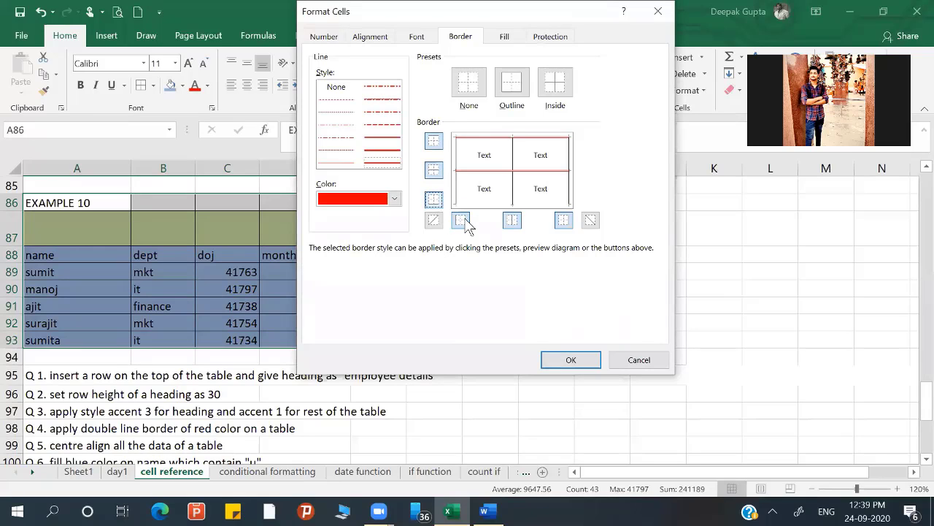
left_click(513, 220)
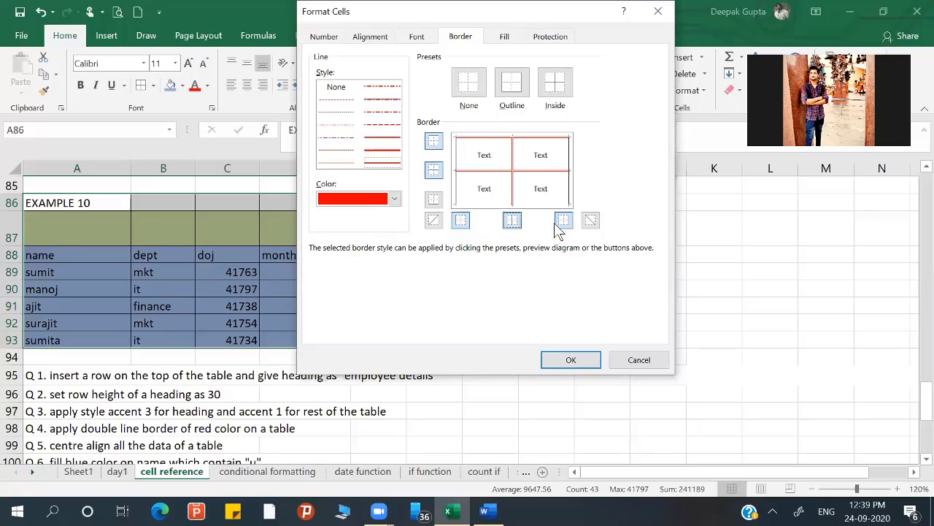
left_click(564, 220)
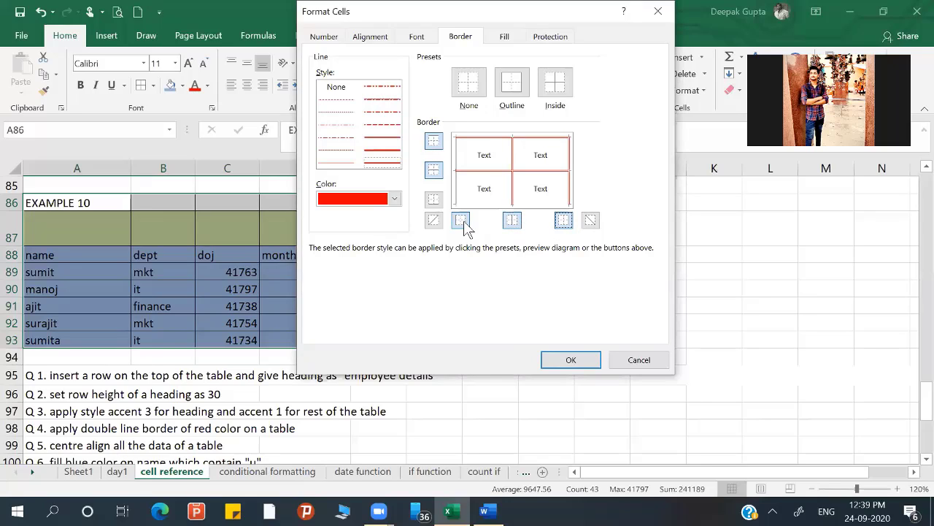
left_click(462, 222)
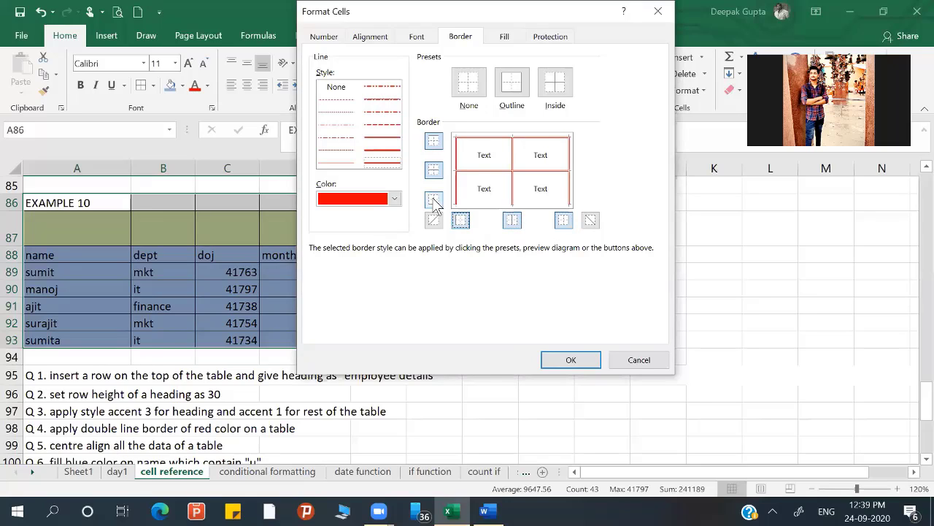
left_click(434, 201)
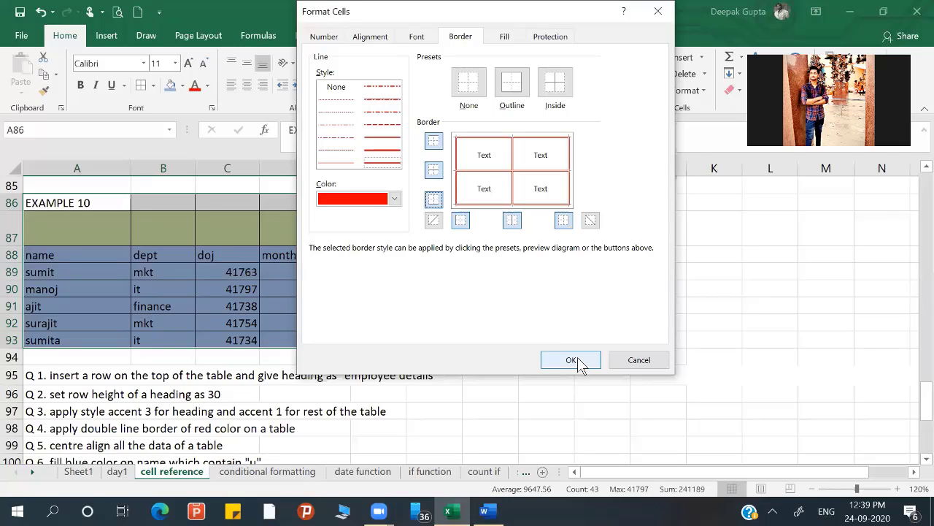
left_click(577, 359)
left_click(455, 270)
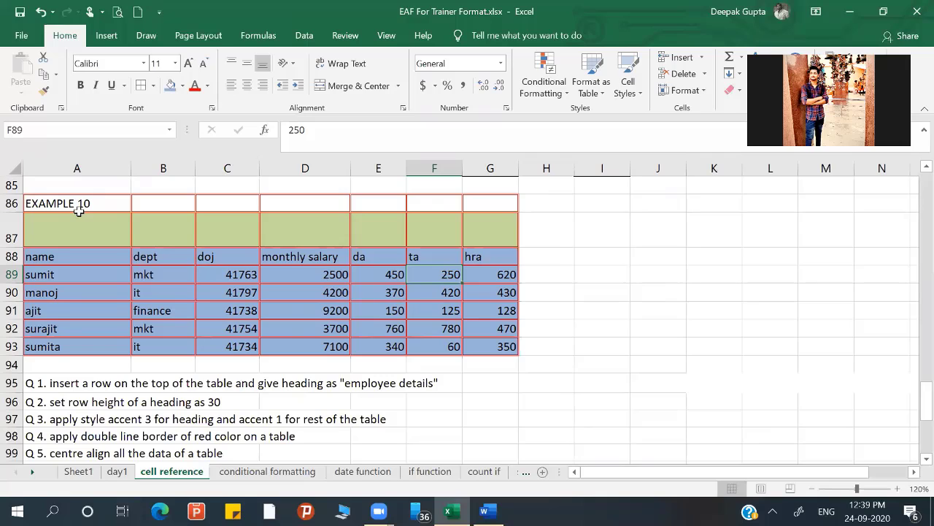
- Centre-align all the data in A86:G93 horizontally, as asked in Q 5
left_click_drag(75, 208, 164, 255)
left_click_drag(443, 341, 494, 345)
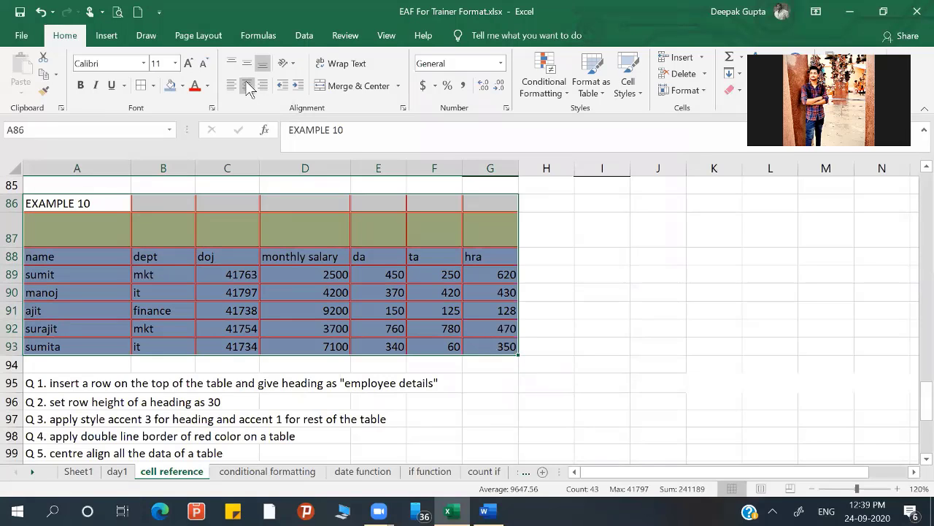
left_click(249, 88)
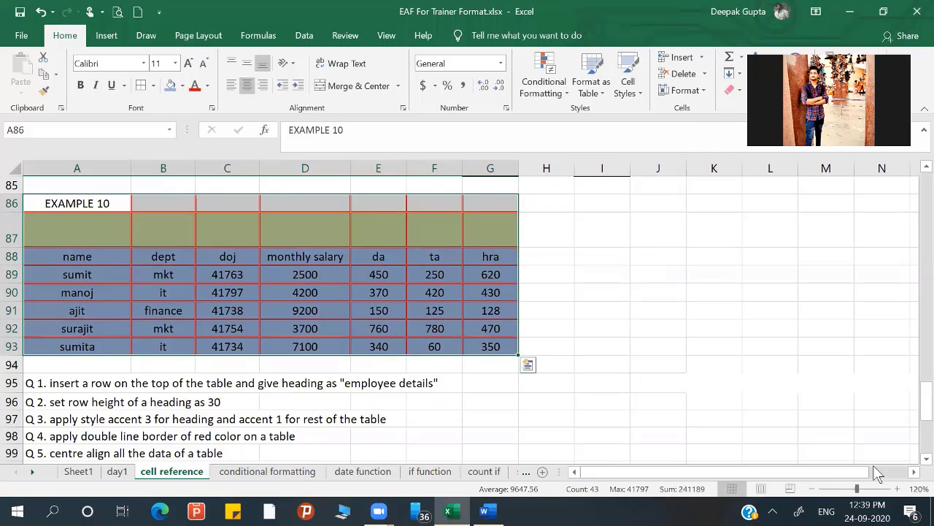
- Start a new conditional formatting rule for the name cells A89:A93, using the type "Format only cells that contain"
scroll(516, 350, "down", 3)
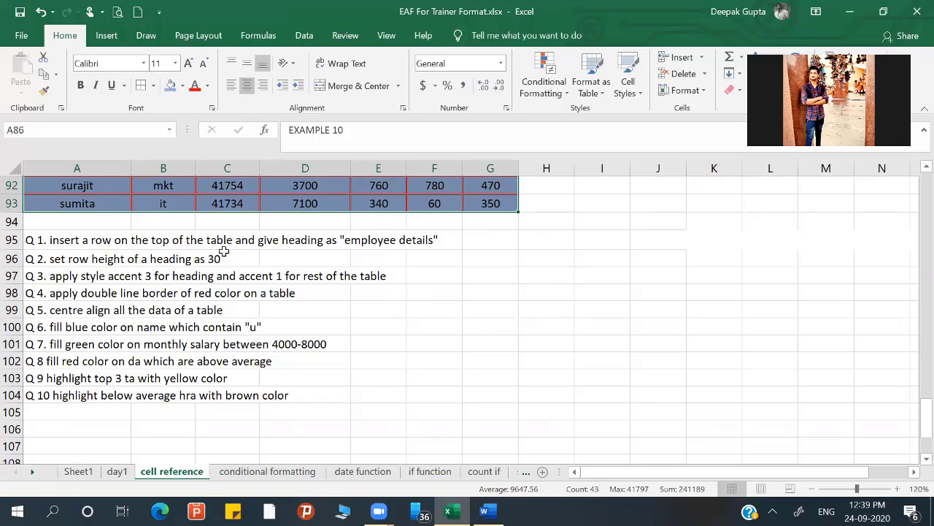
left_click_drag(114, 202, 89, 244)
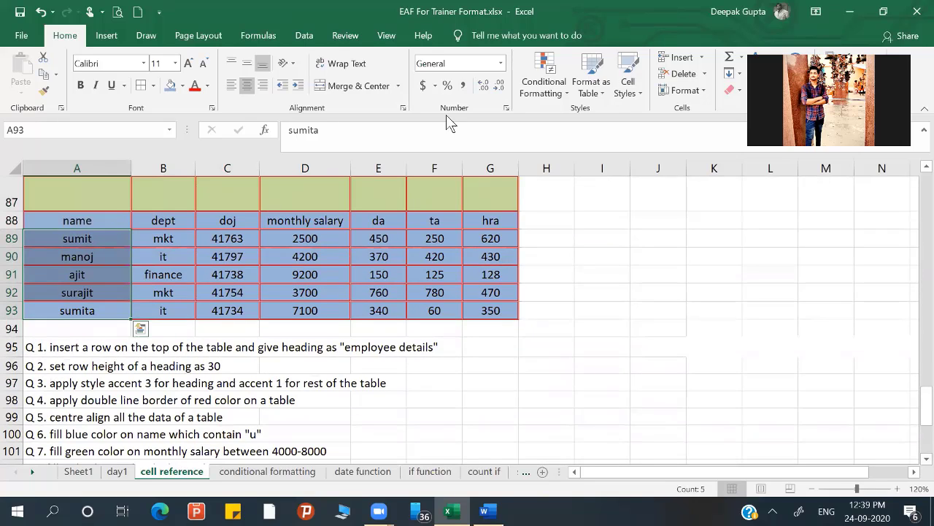
left_click(562, 94)
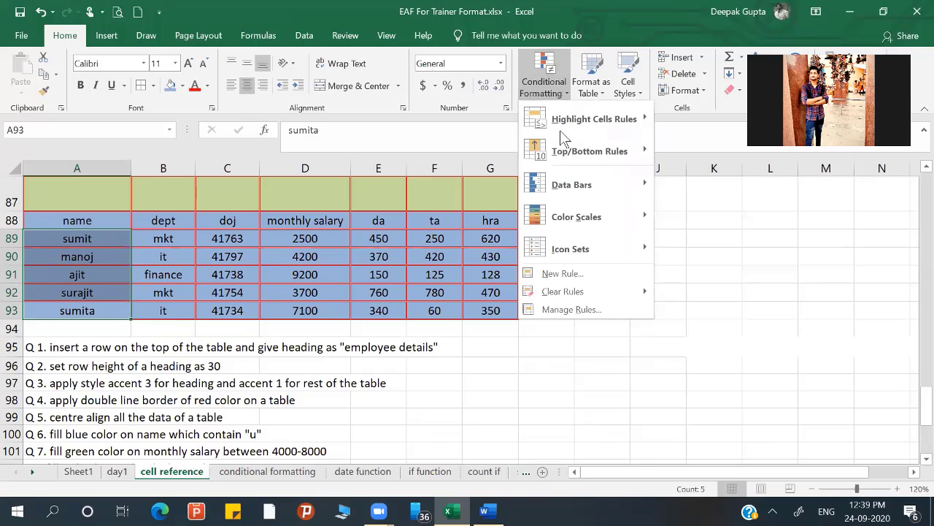
left_click(582, 275)
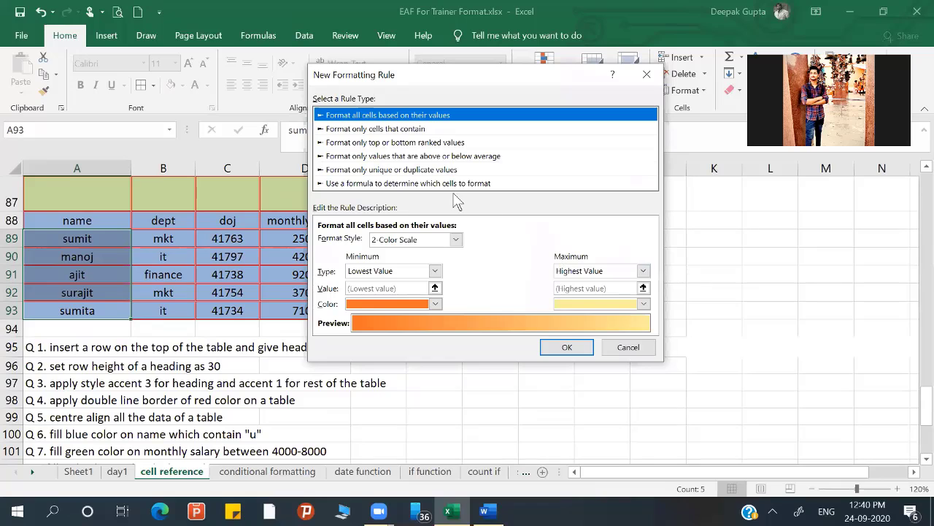
left_click(380, 142)
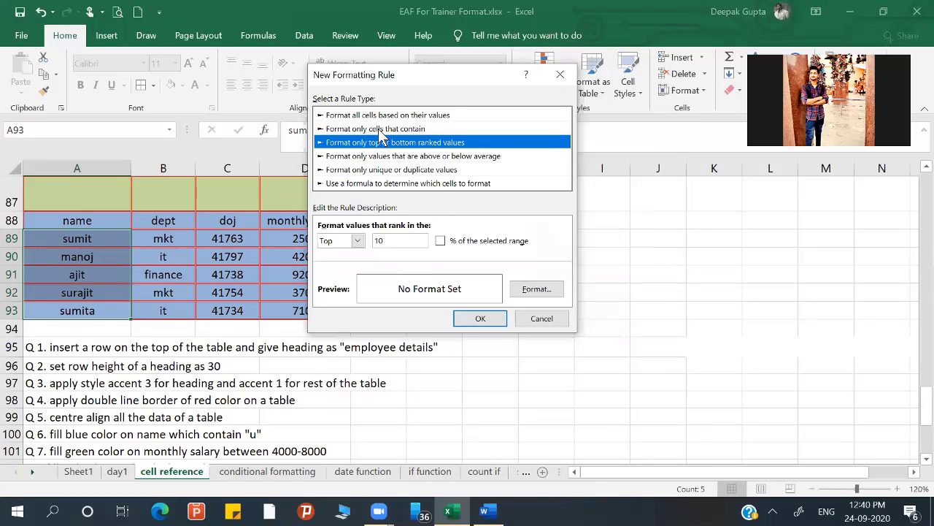
left_click(380, 130)
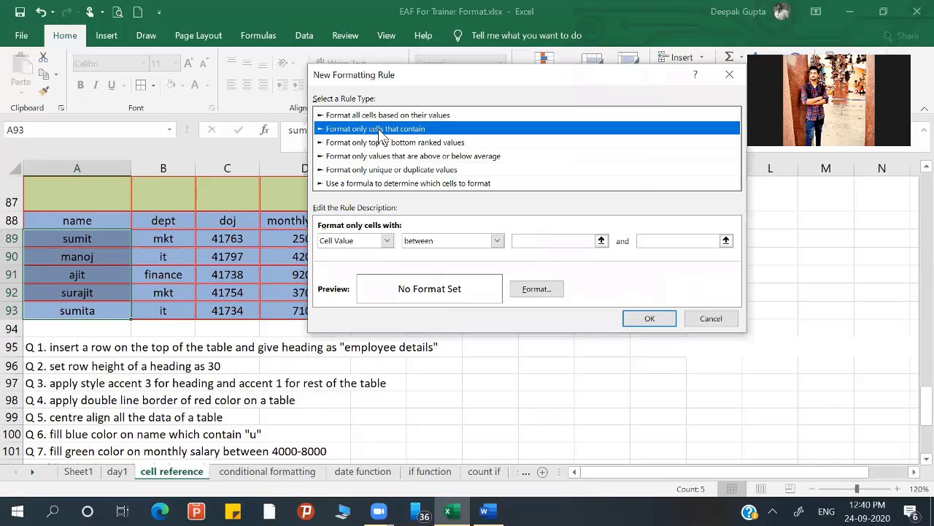
- Set the rule's condition to Specific Text containing "U"
left_click(449, 243)
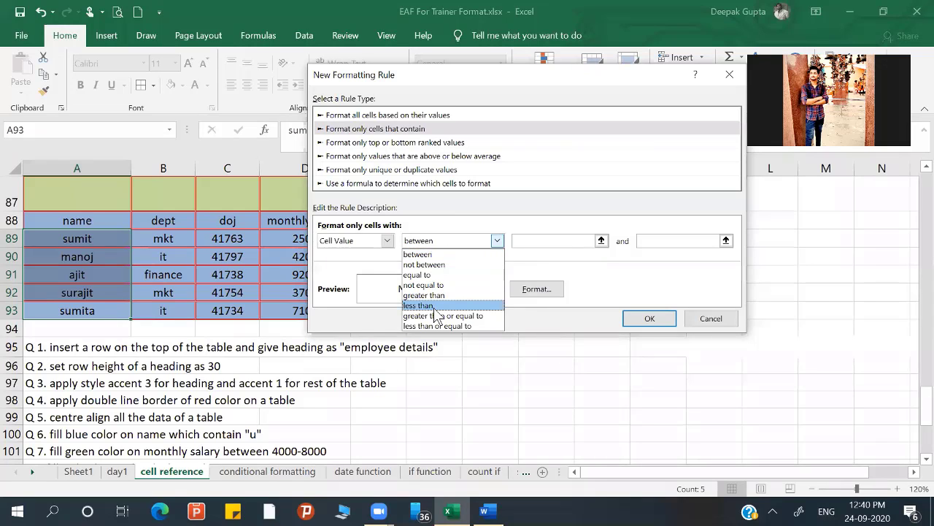
key("Escape")
left_click(387, 241)
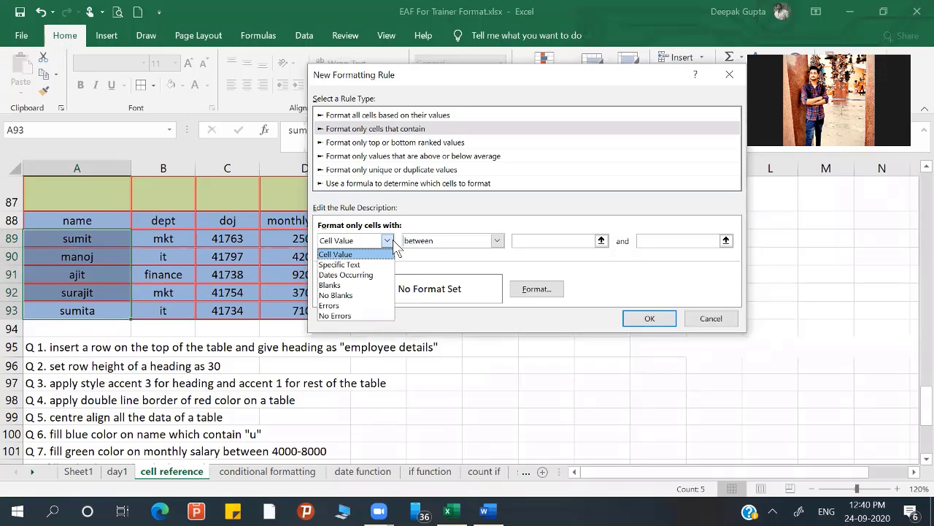
left_click(340, 264)
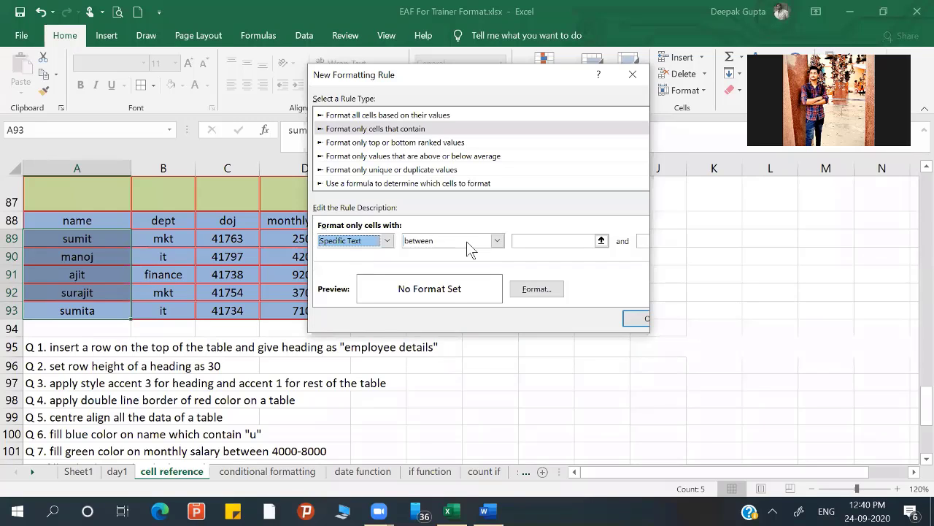
left_click(438, 240)
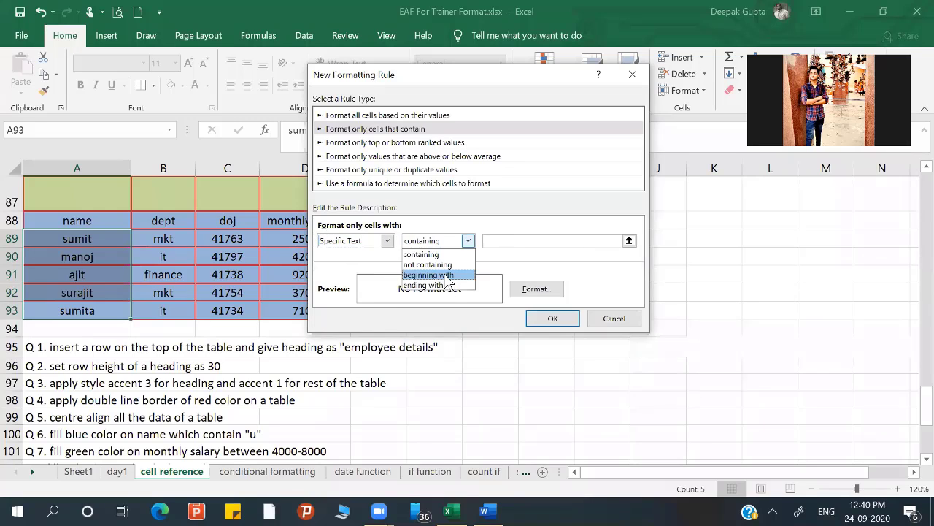
left_click(423, 254)
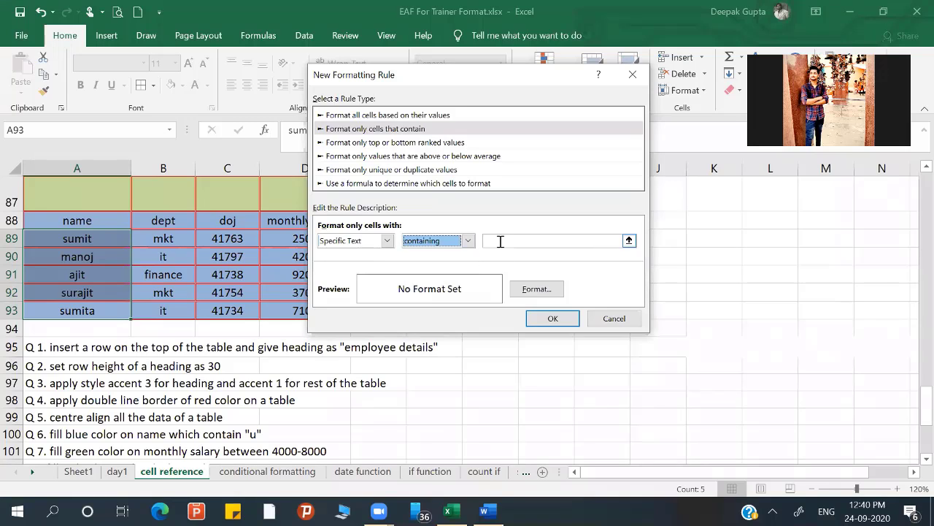
left_click(501, 240)
type("U")
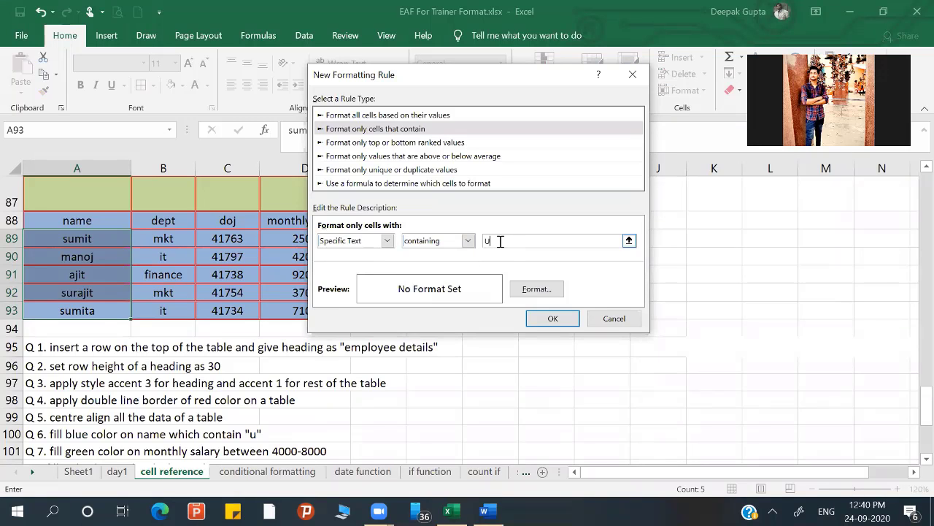
- Give the "U" text rule an orange background fill and apply it to the name cells A89:A93
left_click(537, 290)
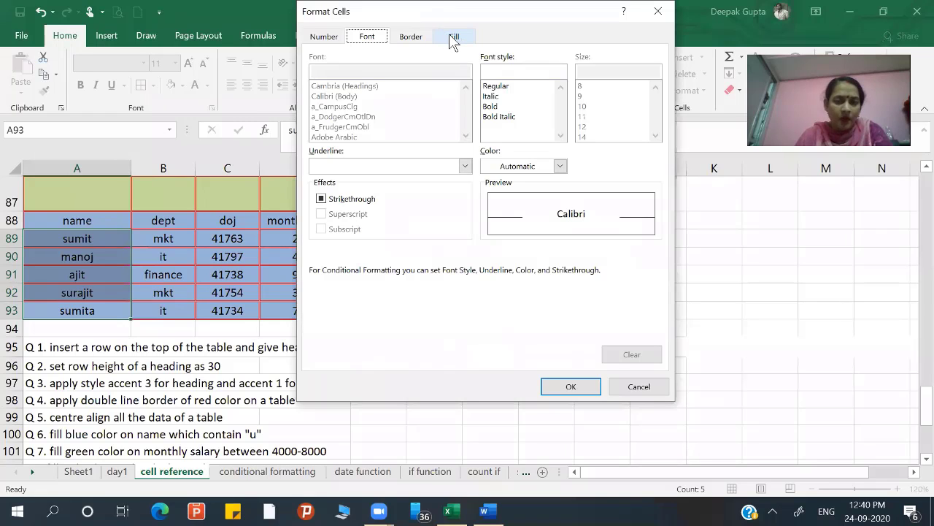
left_click(451, 35)
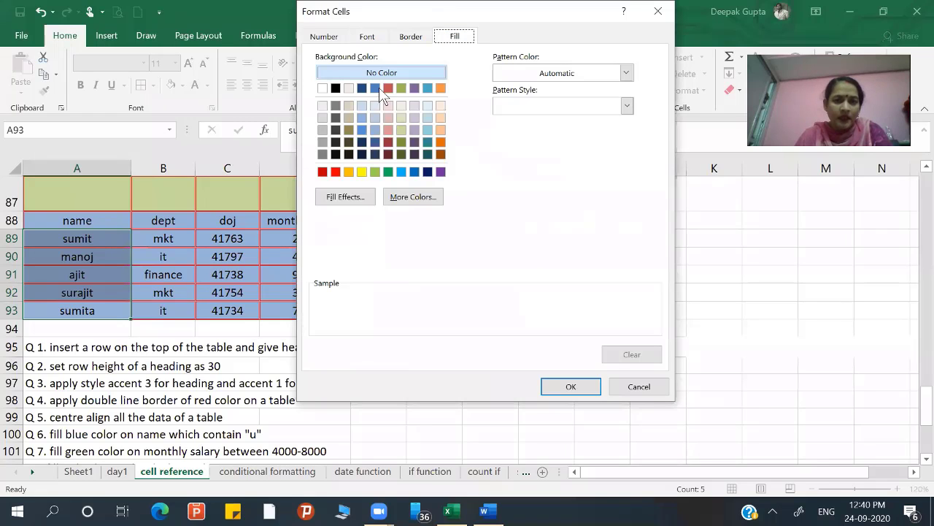
left_click(348, 172)
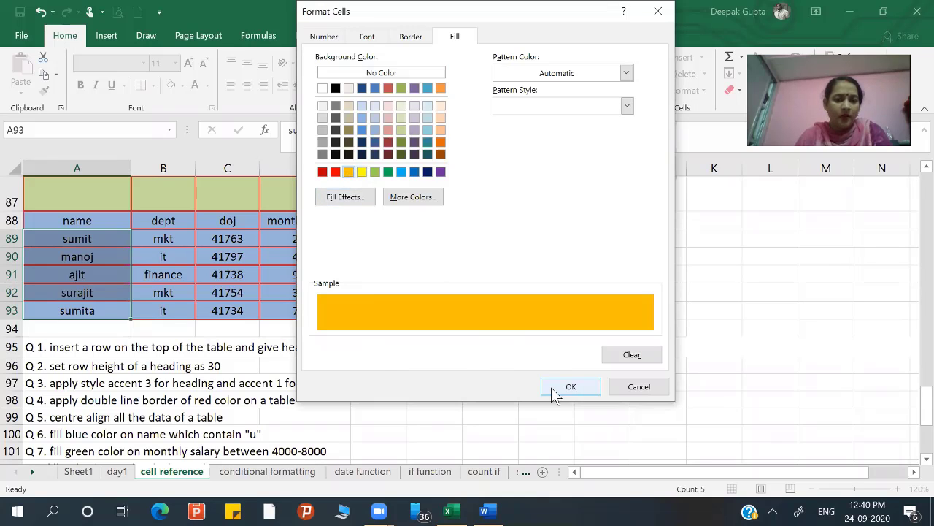
left_click(571, 386)
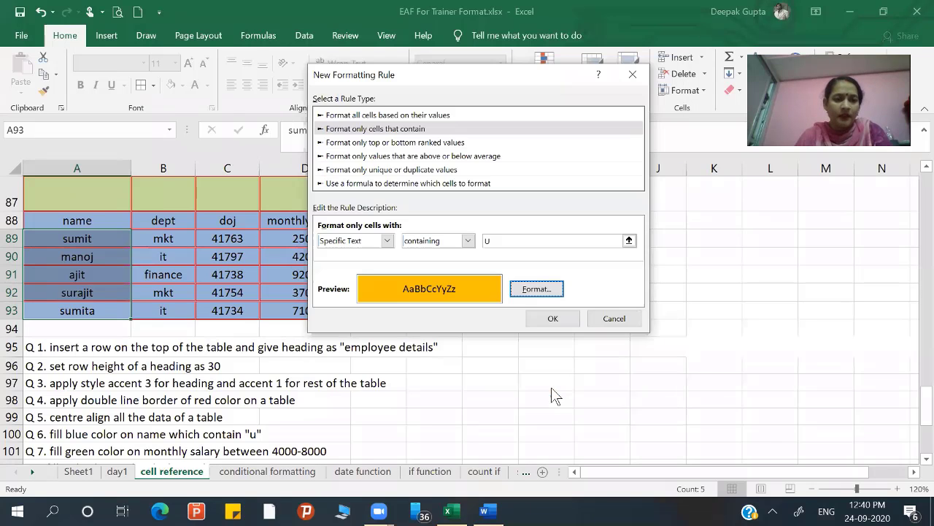
left_click(555, 314)
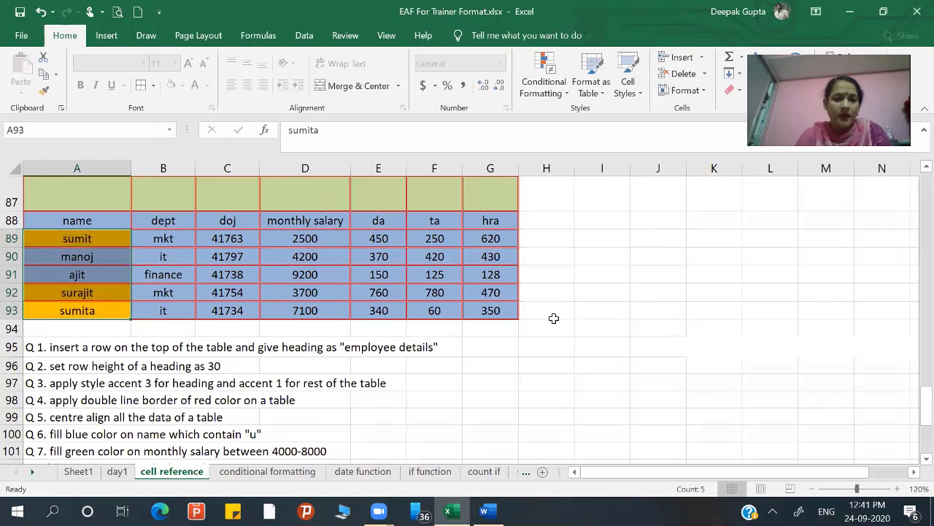
- Replace the employee name in A92 with one that has no "u" to test the conditional formatting rule
left_click(87, 298)
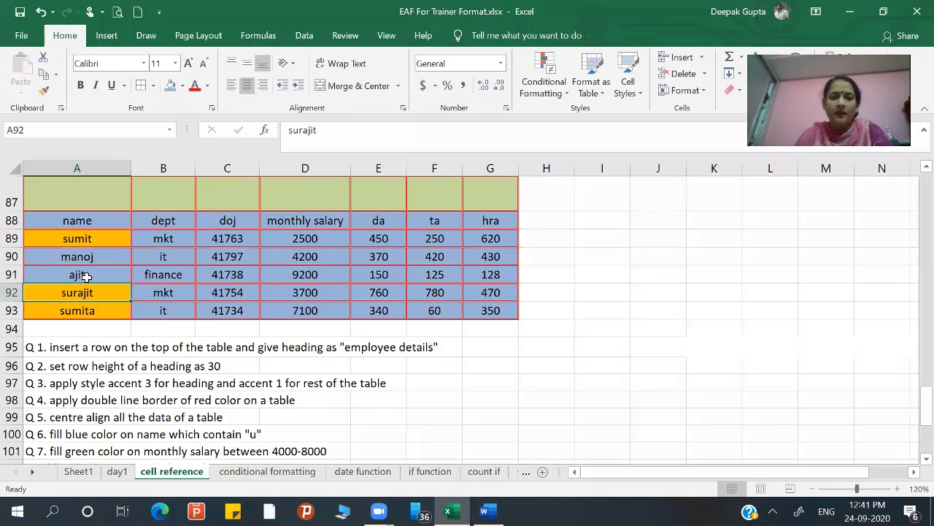
left_click(86, 276)
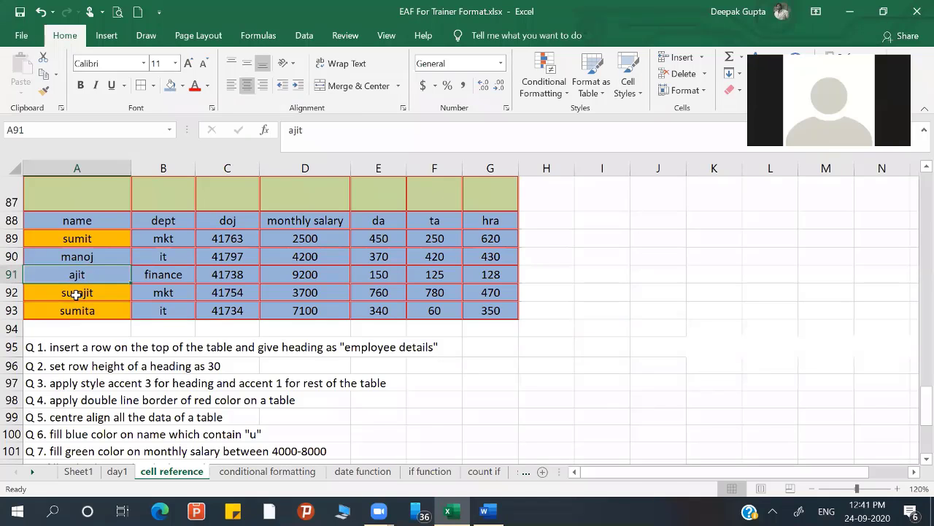
left_click(76, 294)
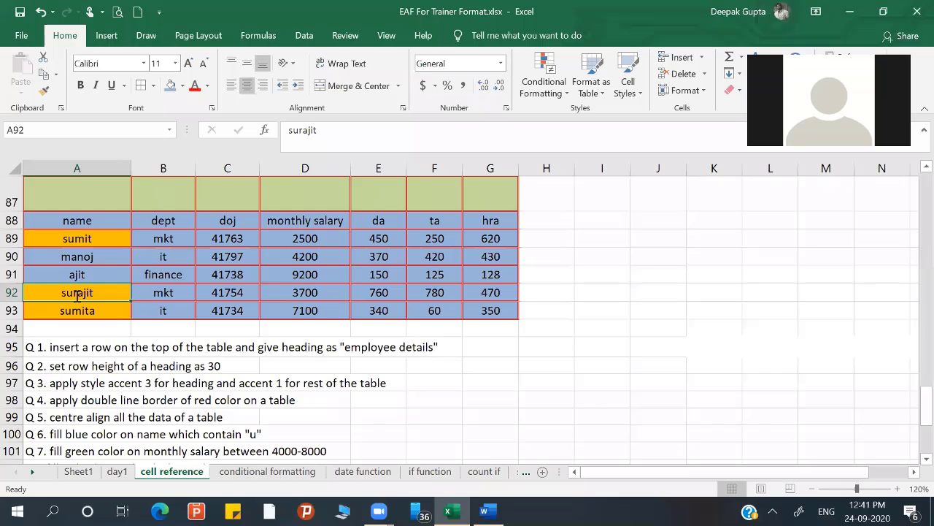
type("Anjana")
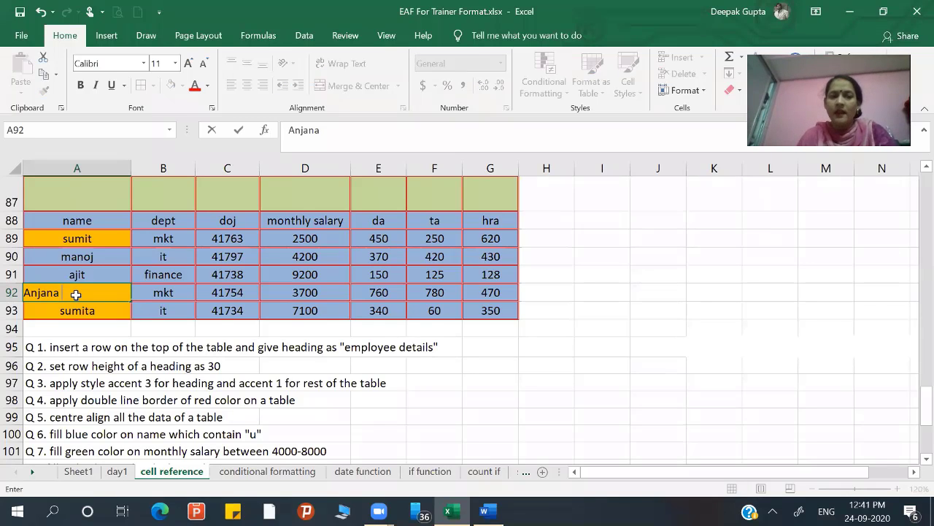
key("Return")
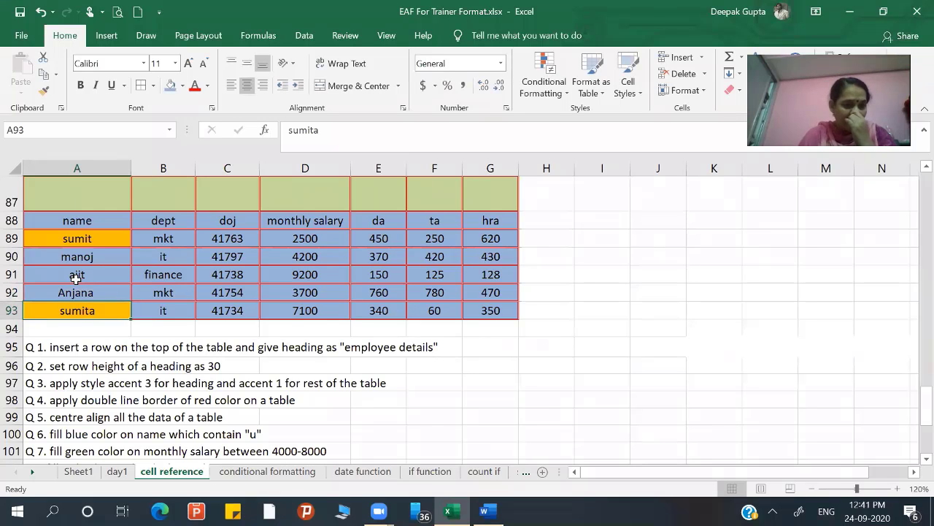
- Replace the employee name in A91 with one that contains "u" to test the conditional formatting rule
left_click(76, 275)
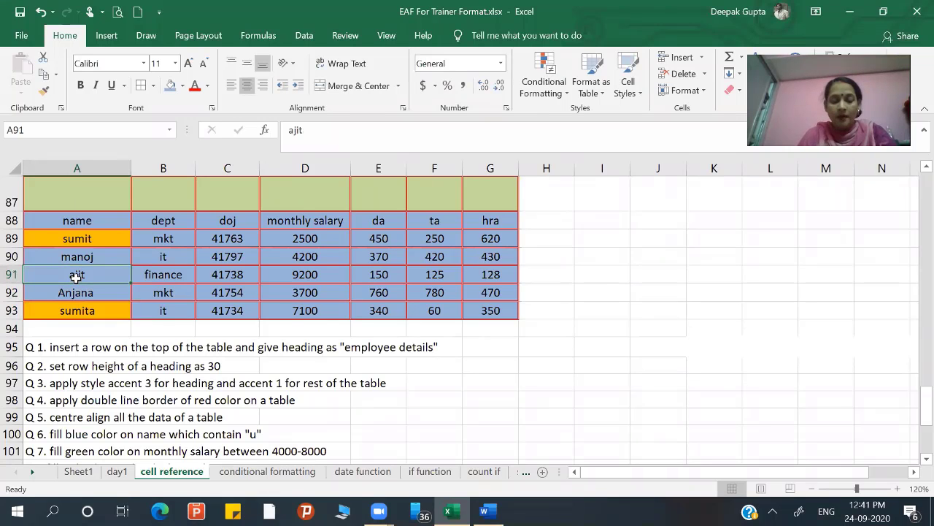
type("Pur")
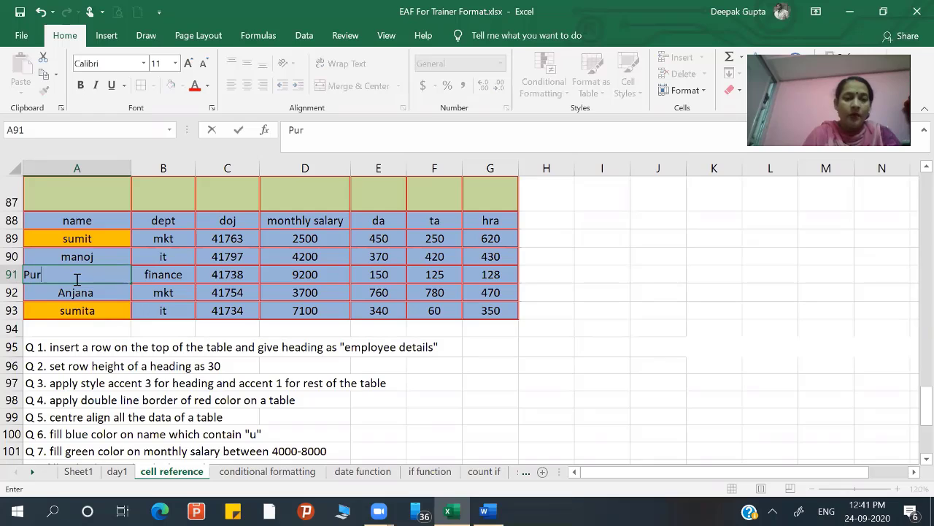
type("an")
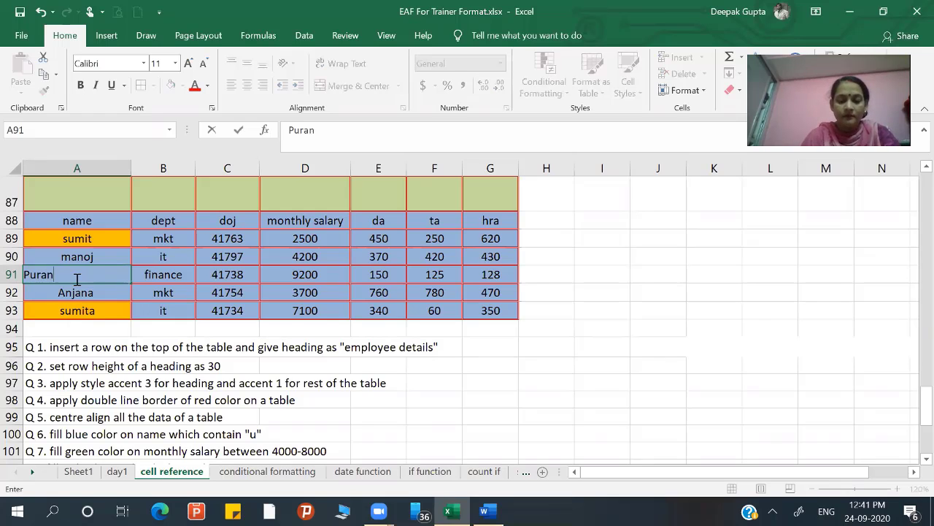
type("meet")
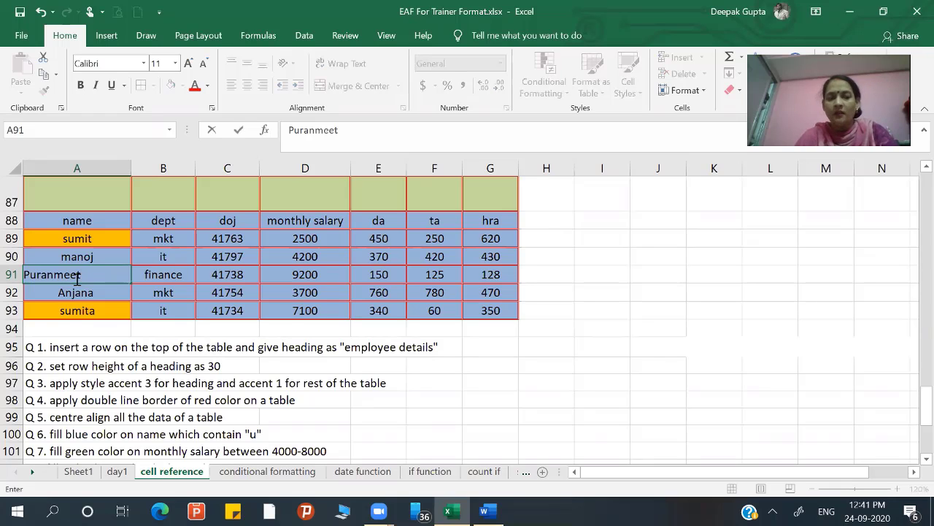
key("Return")
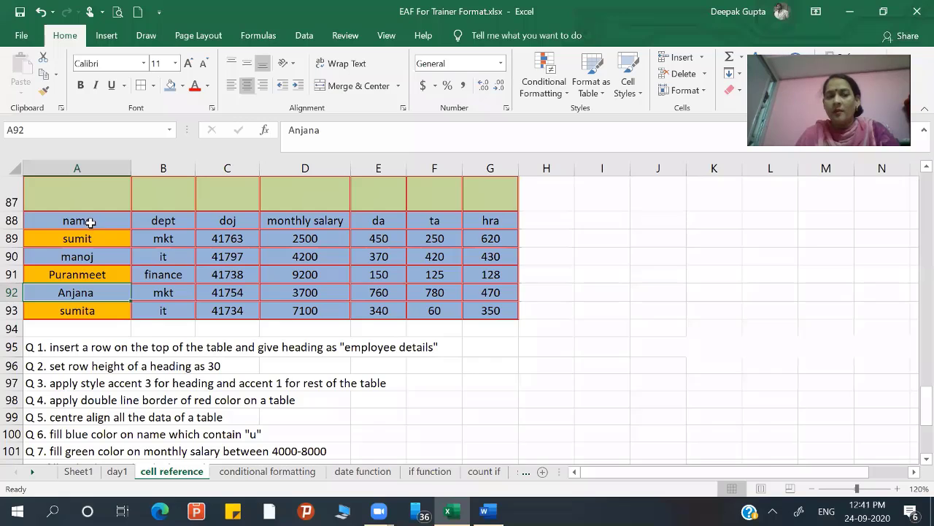
- Start another conditional formatting rule for A88:A93, using the type "Format only cells that contain"
left_click_drag(82, 308, 77, 220)
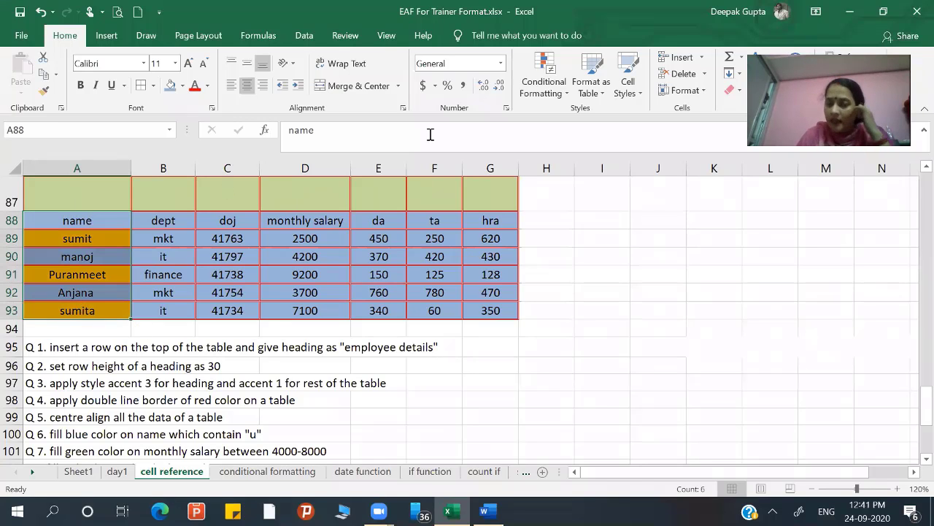
left_click(568, 86)
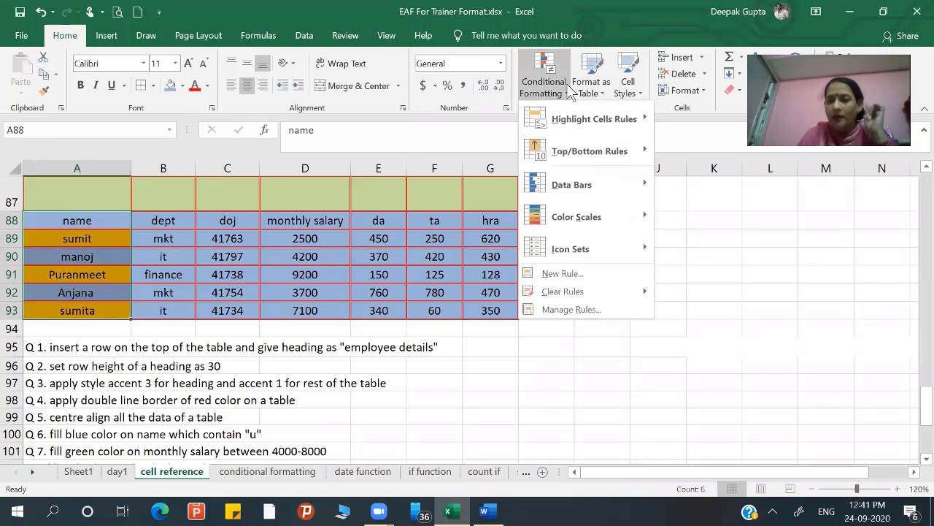
left_click(568, 273)
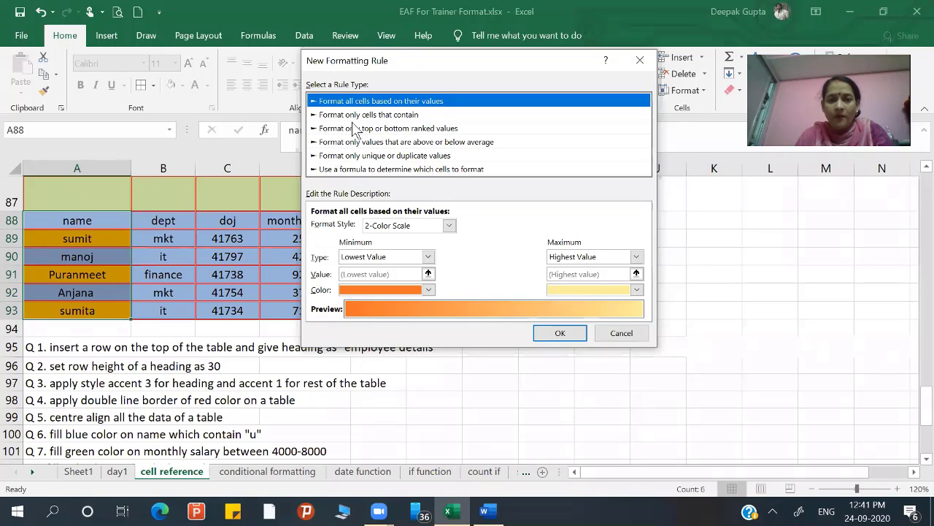
left_click(400, 117)
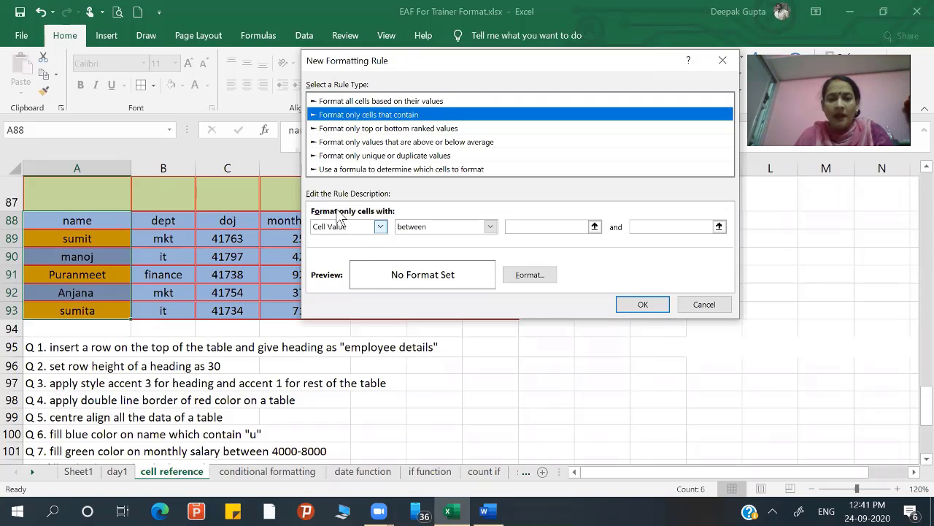
- Set the new rule's condition to Specific Text not containing "u"
left_click(380, 227)
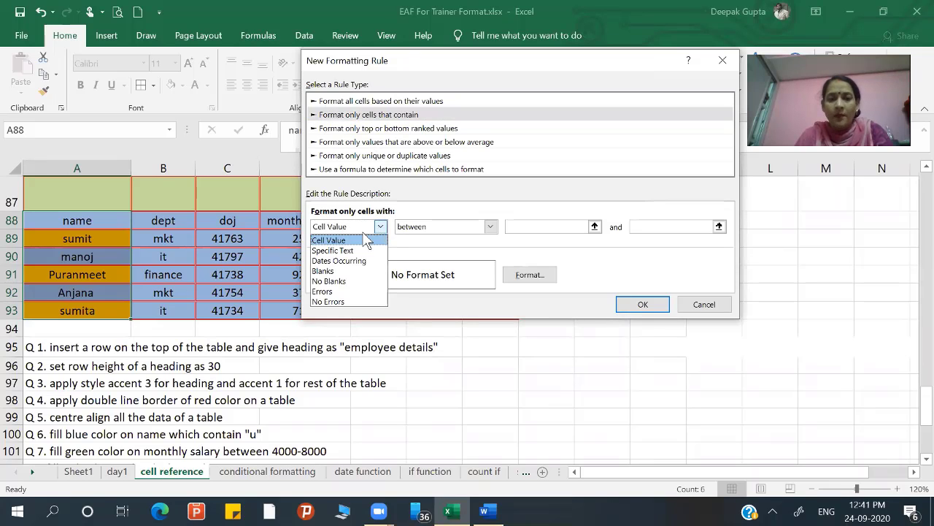
left_click(332, 252)
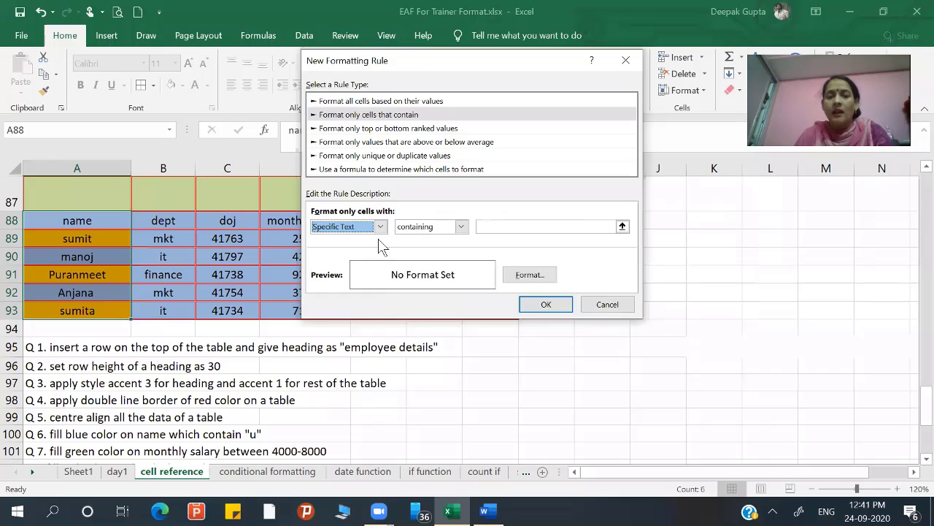
left_click(461, 228)
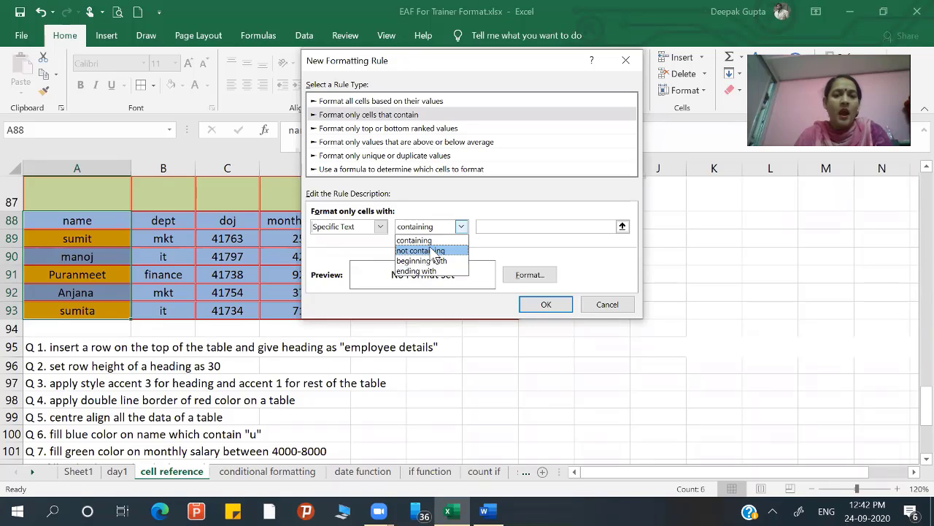
left_click(435, 252)
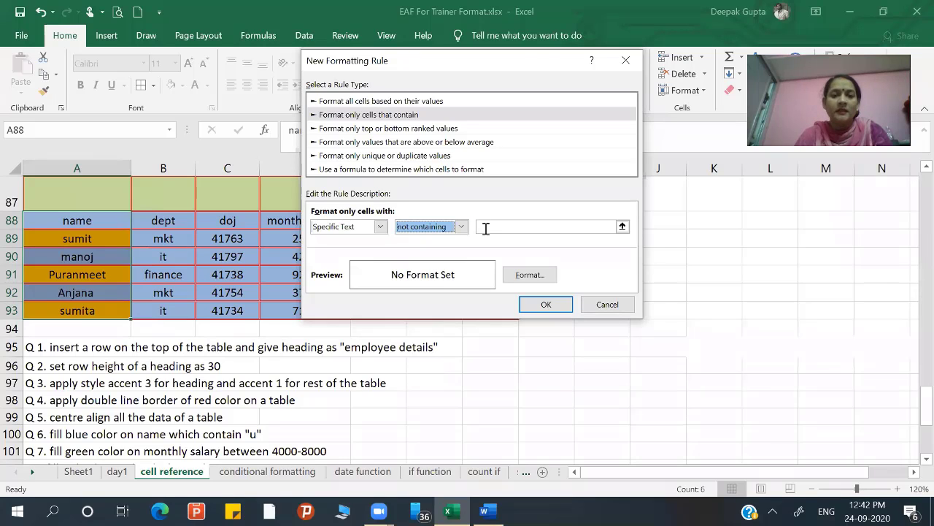
type("u")
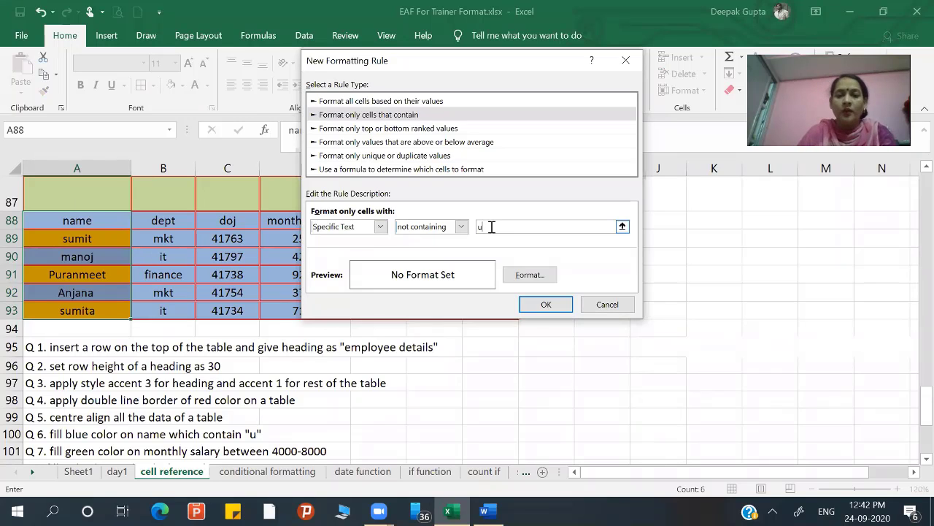
- Give the "not containing" rule a light pink background fill and apply it to A88:A93
left_click(523, 282)
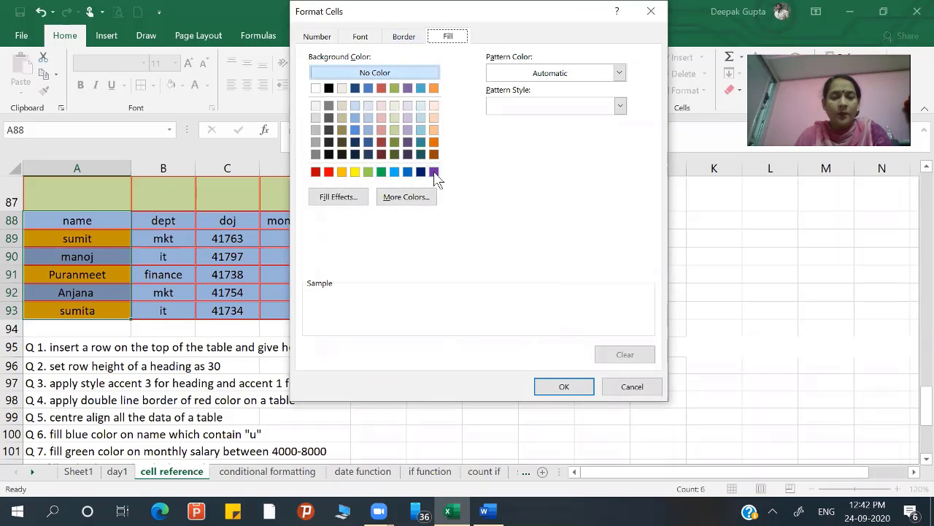
left_click(381, 106)
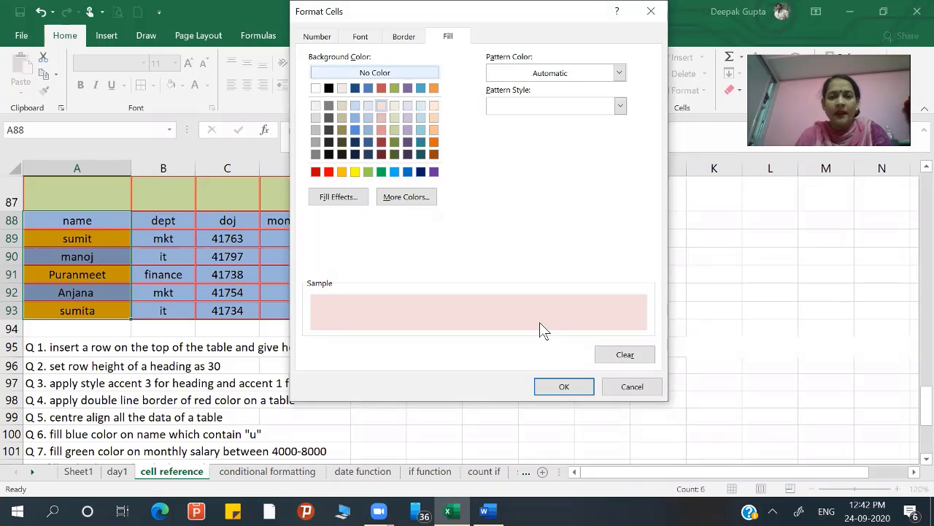
left_click(556, 389)
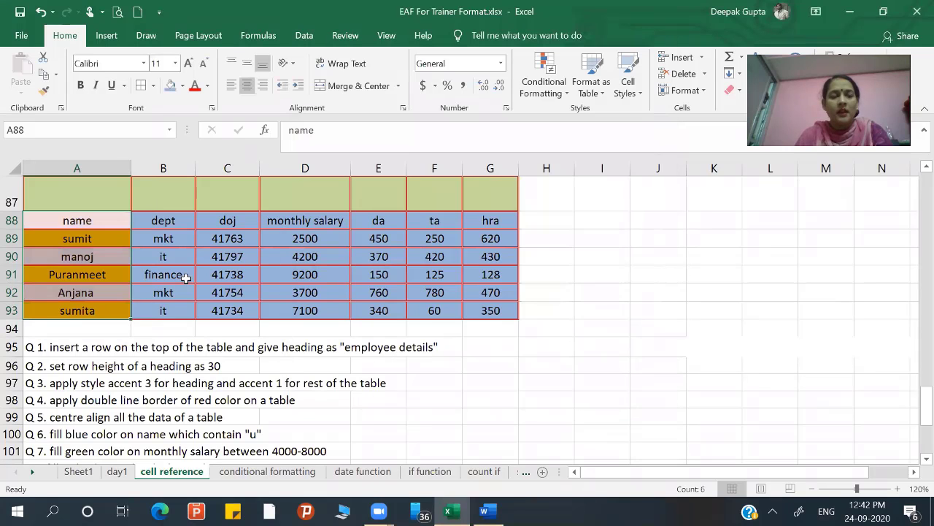
left_click(182, 275)
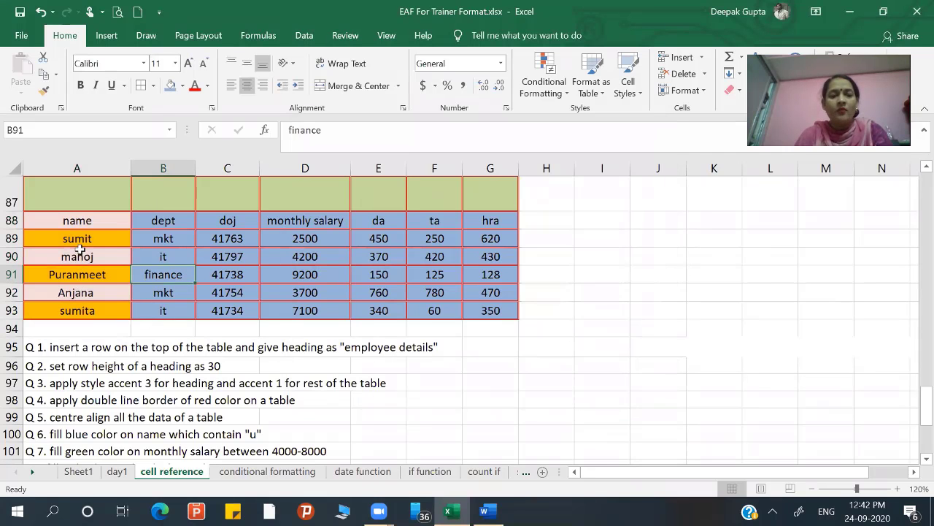
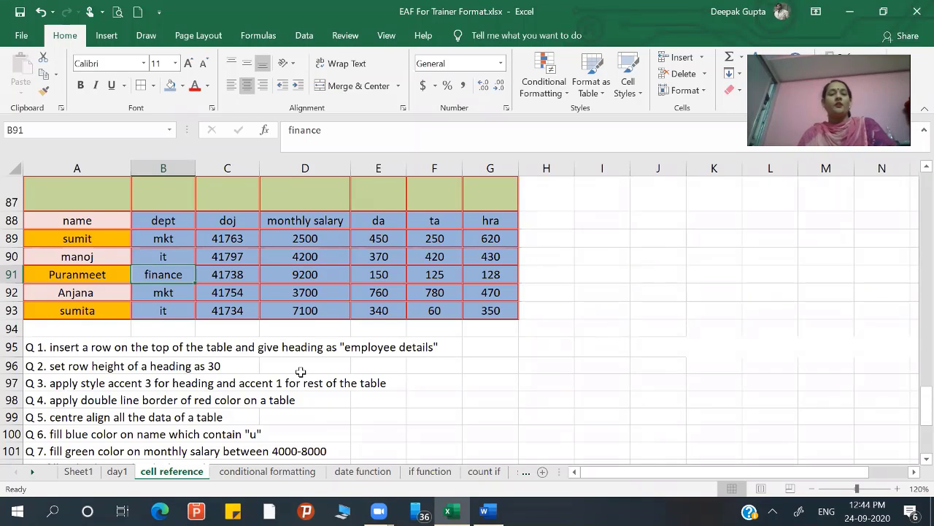
- Select the monthly salary values in D89:D93 for the Q 7 formatting
left_click_drag(328, 237, 326, 310)
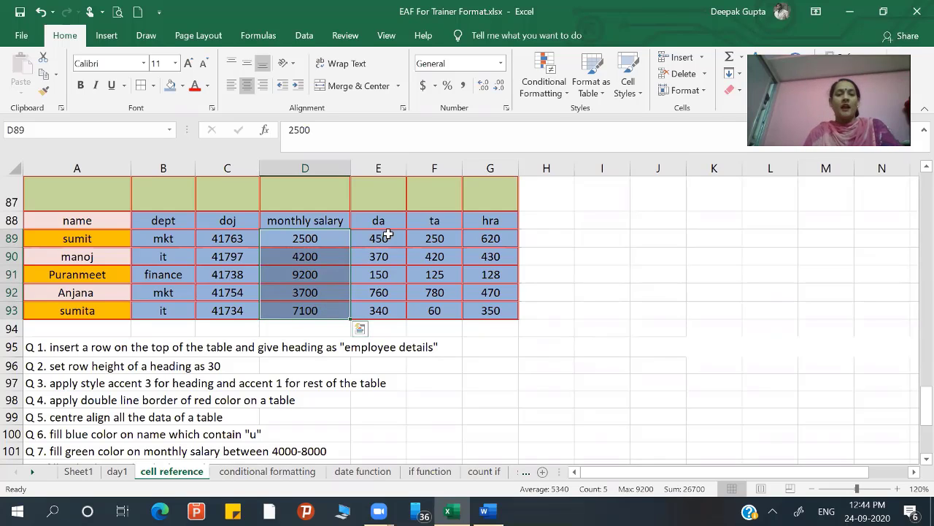
left_click(563, 92)
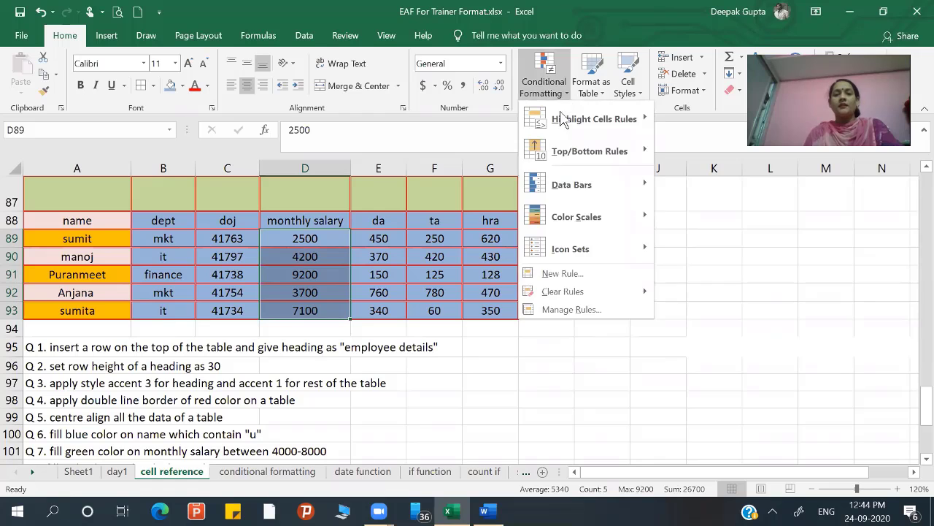
left_click(588, 275)
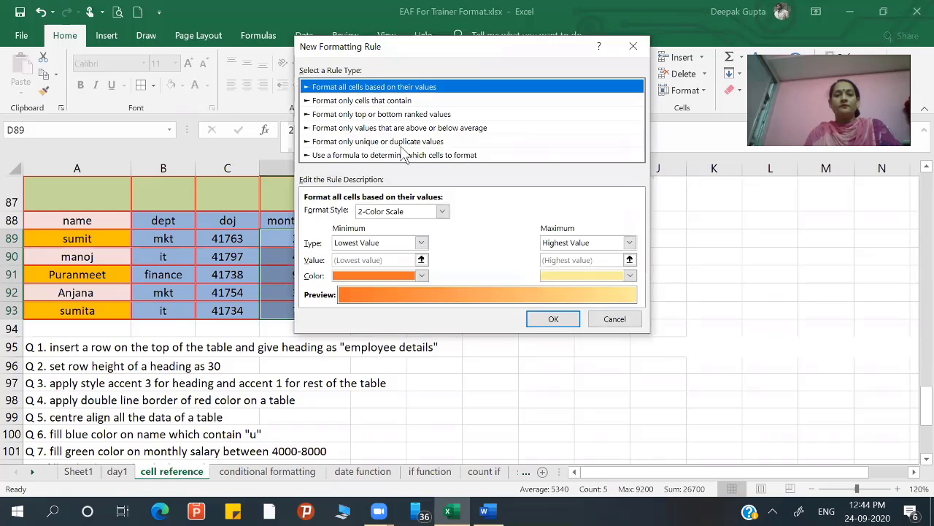
left_click(614, 319)
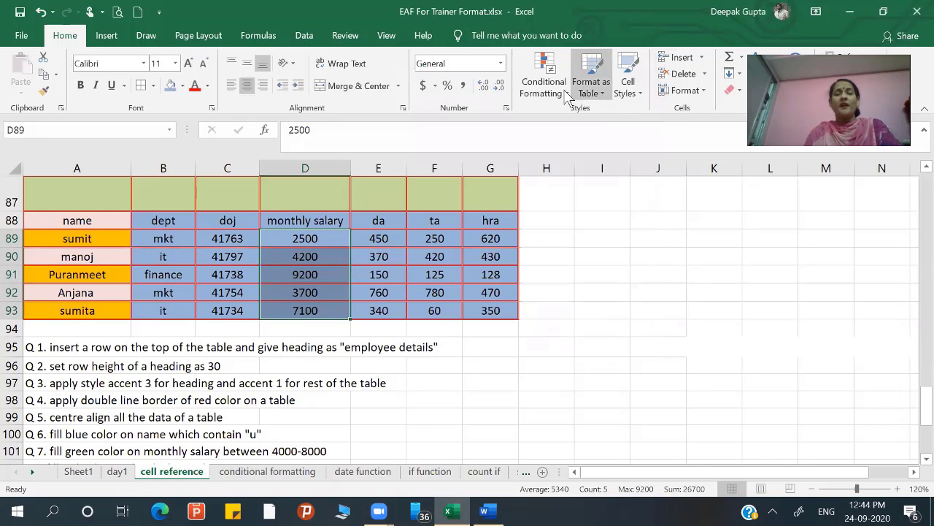
- Set up a Between highlight rule on the monthly salaries in D89:D93 with limits 4000 and 8000
left_click(549, 86)
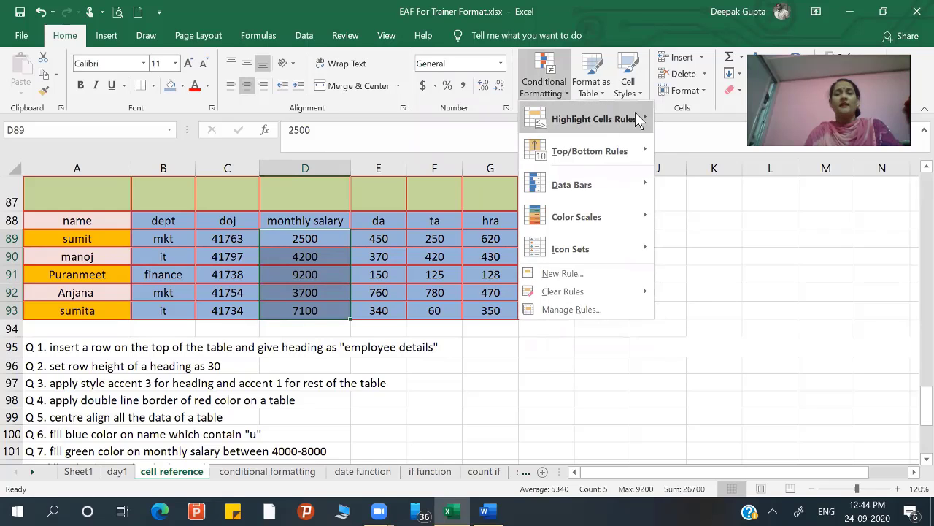
mouse_move(642, 120)
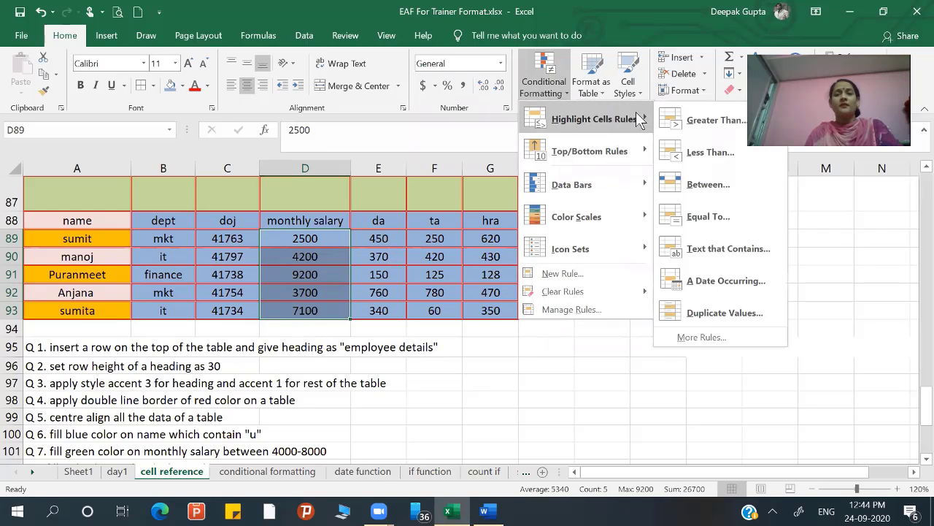
left_click(702, 184)
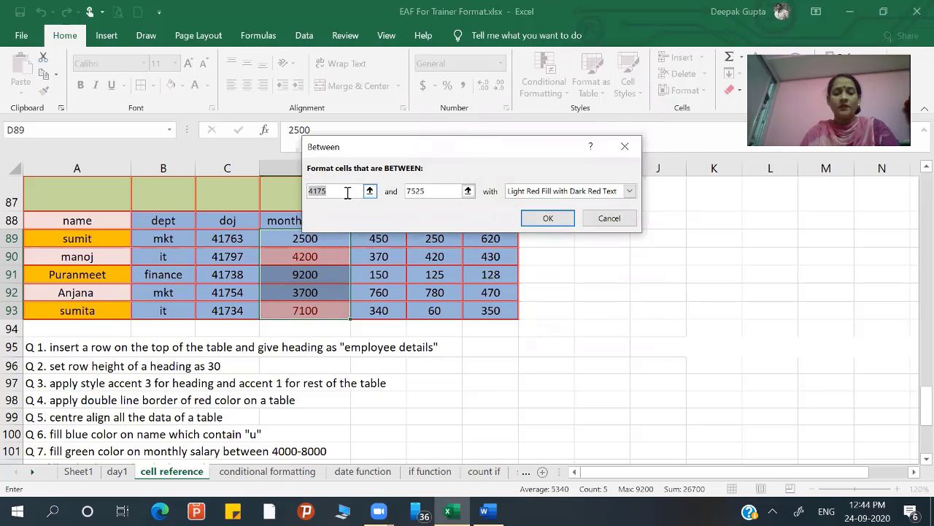
type("4000")
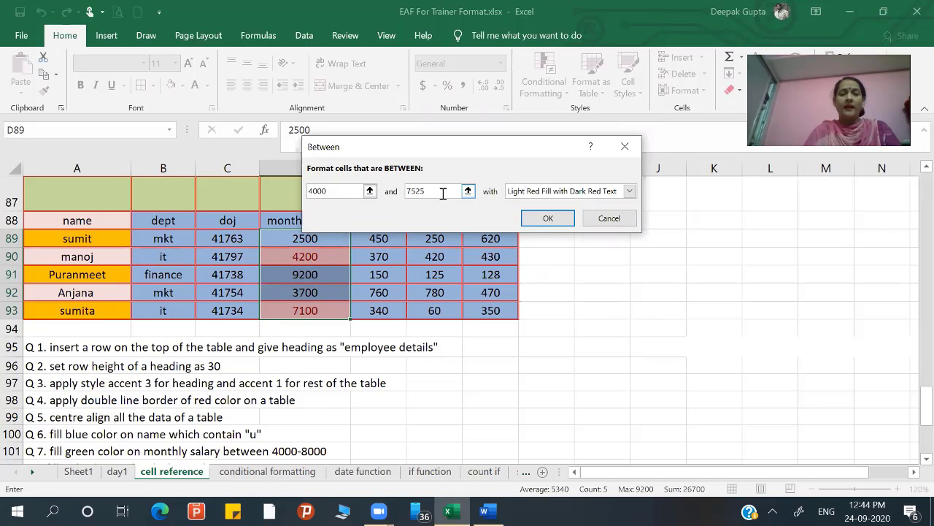
key("BackSpace")
key("BackSpace")
key("BackSpace")
key("BackSpace")
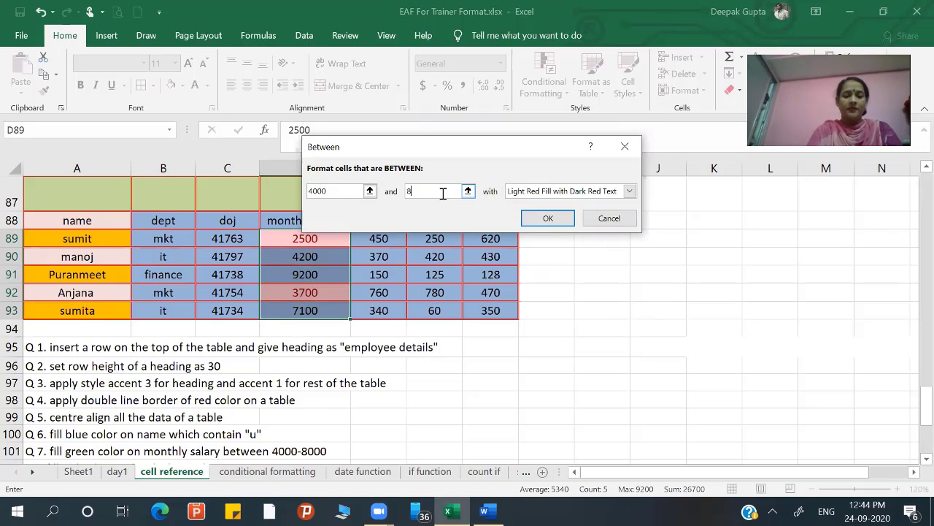
type("8000")
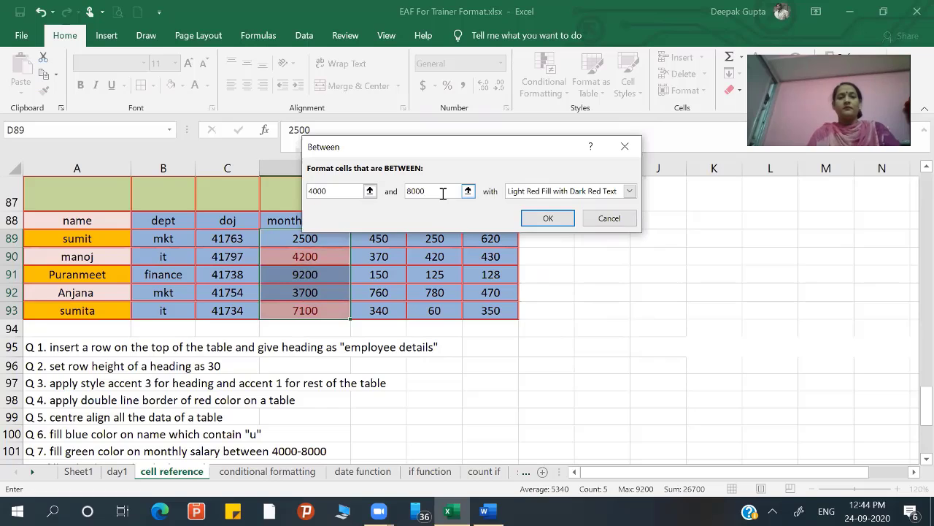
- Give the Between rule the format Green Fill with Dark Green Text and apply it to D89:D93
left_click(548, 193)
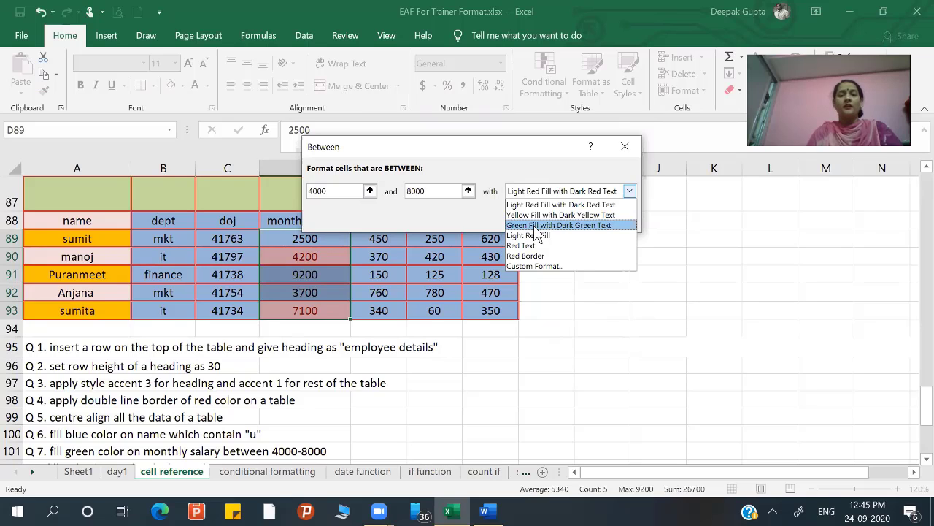
left_click(537, 225)
left_click(530, 217)
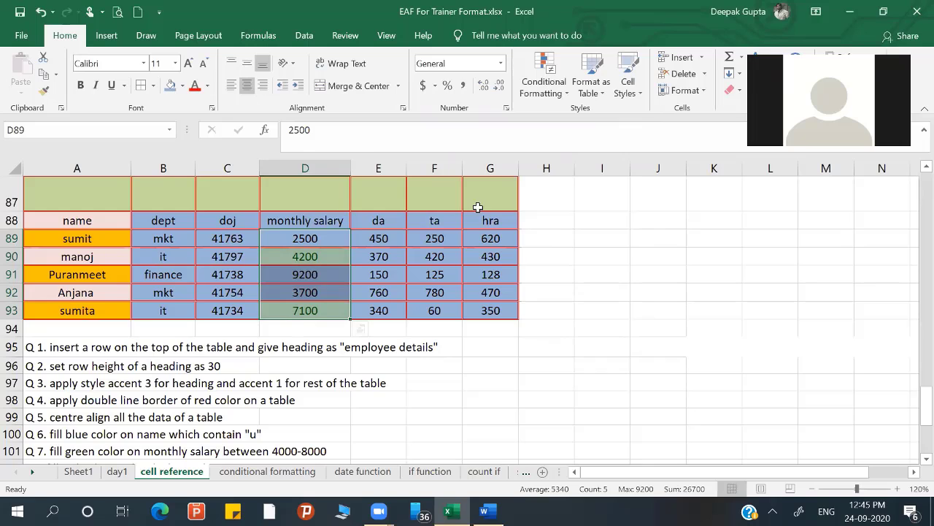
- Change the monthly salary in D91 to 8000 to test the Between rule's upper limit
left_click(304, 293)
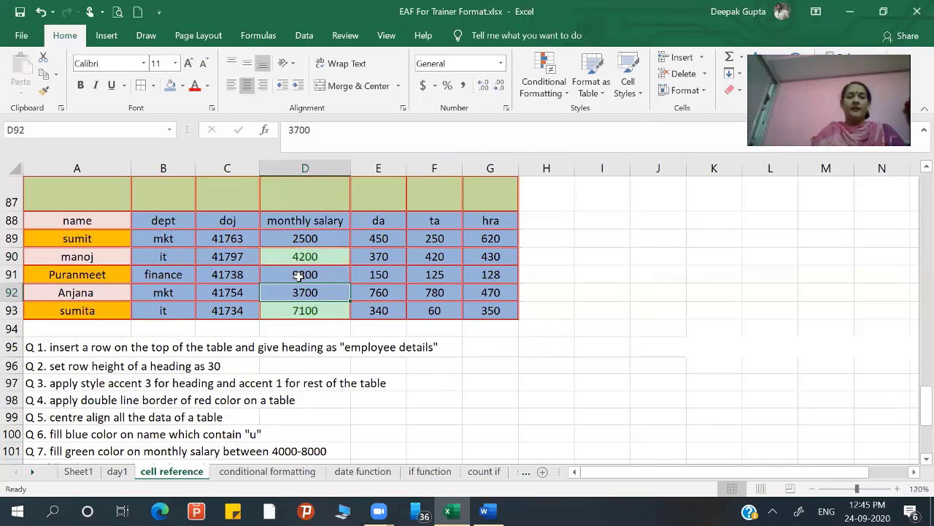
left_click(300, 275)
type("9")
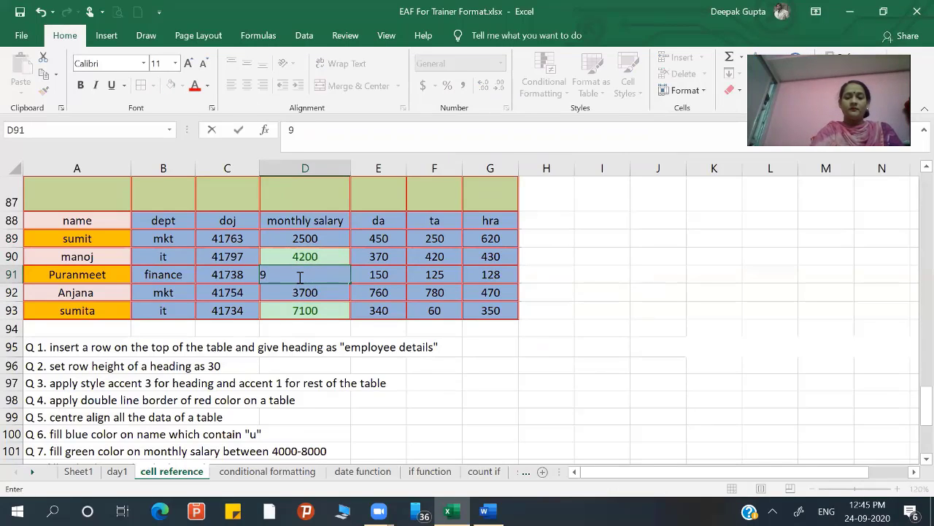
key("BackSpace")
type("8000")
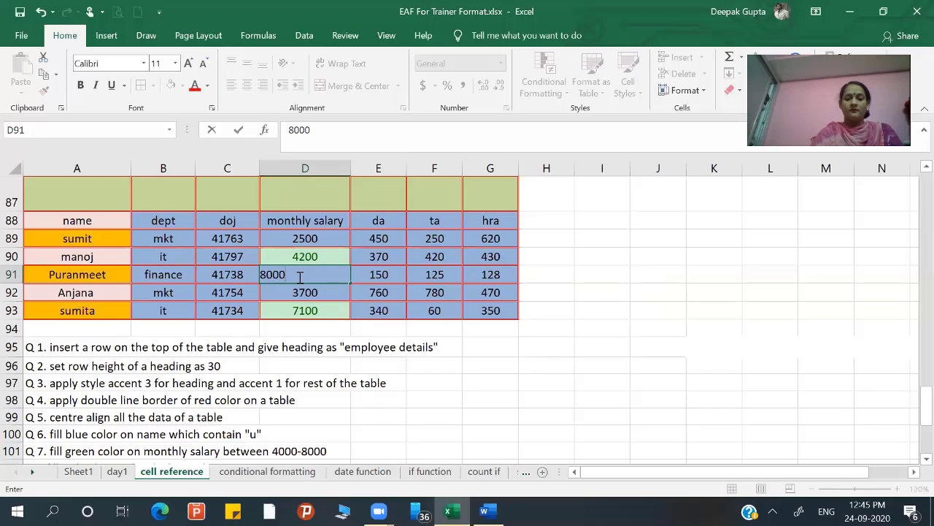
key("Return")
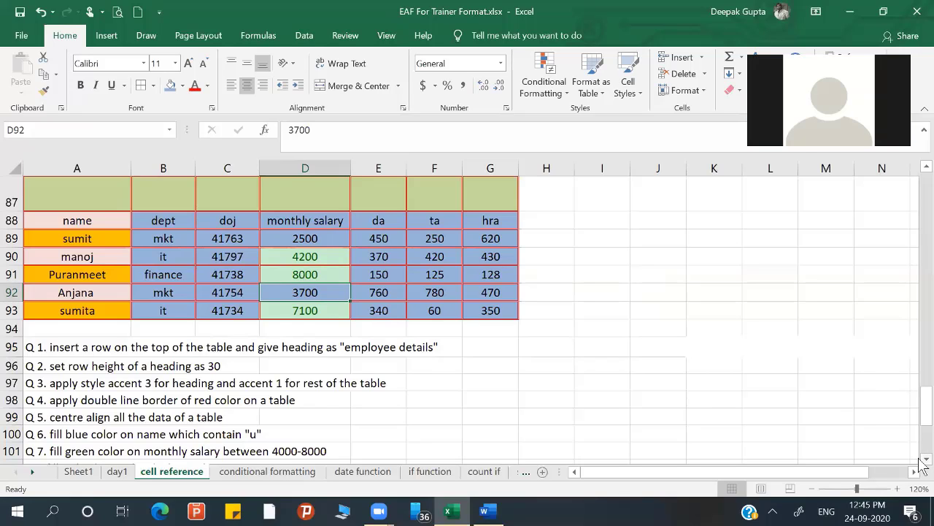
- Highlight the above-average da values in E89:E93 using Yellow Fill with Dark Yellow Text
scroll(537, 389, "down", 2)
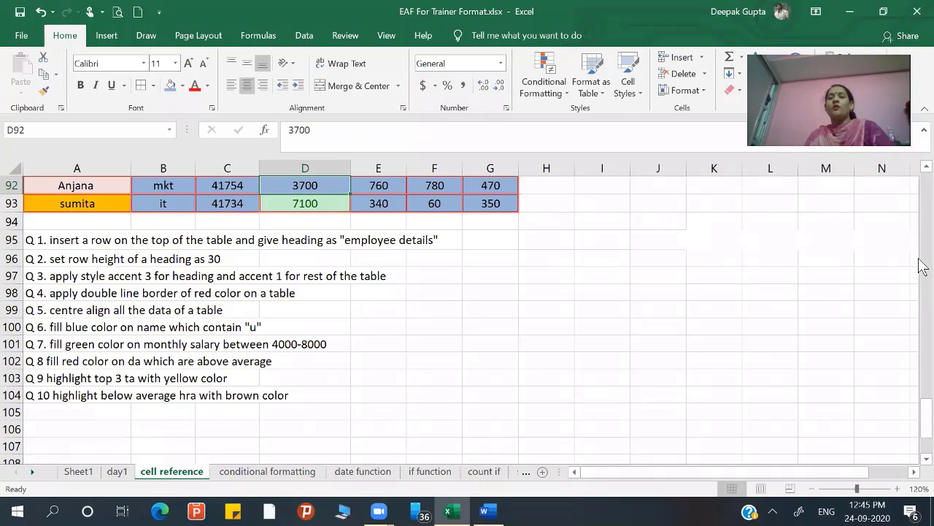
scroll(921, 265, "up", 10)
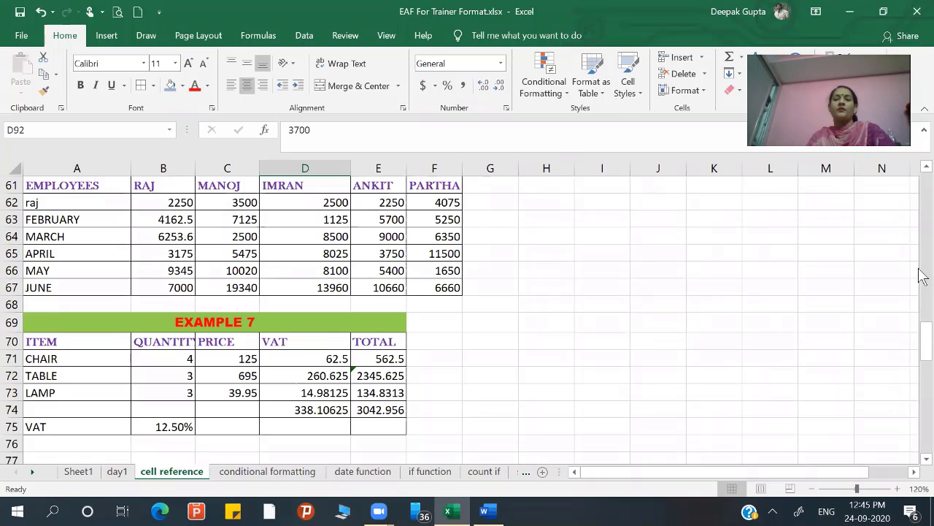
left_click_drag(921, 347, 925, 390)
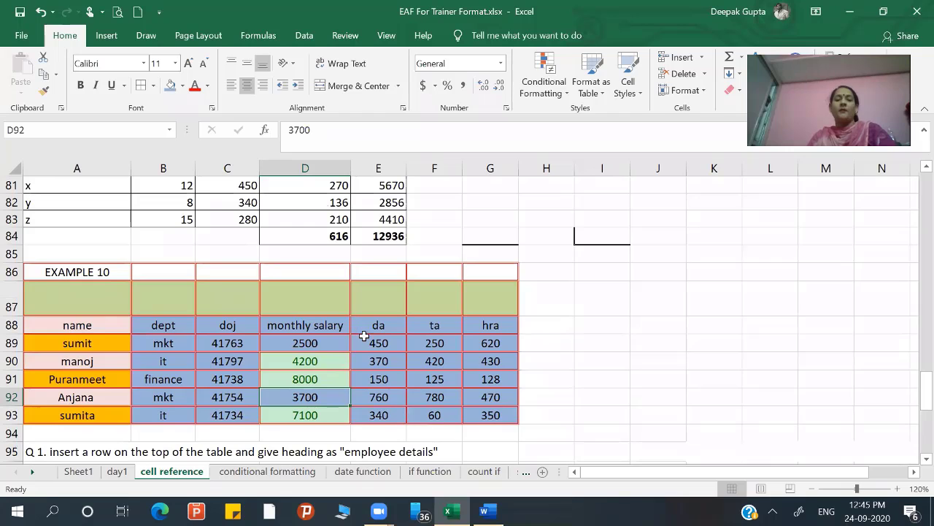
left_click_drag(369, 340, 370, 415)
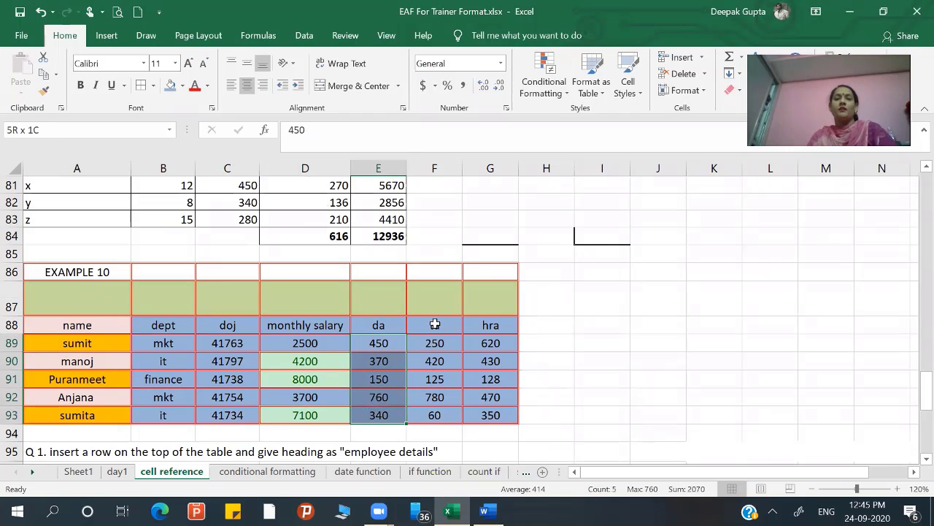
left_click(566, 99)
mouse_move(608, 152)
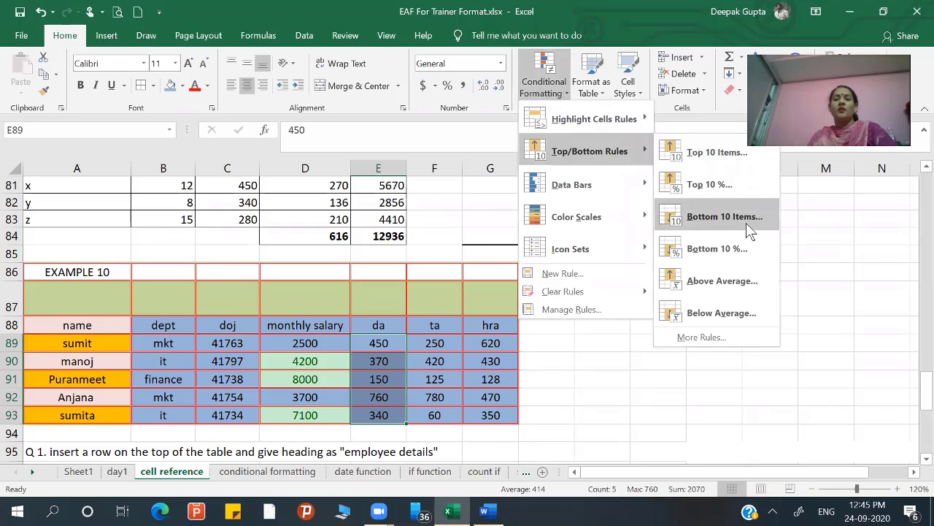
left_click(732, 281)
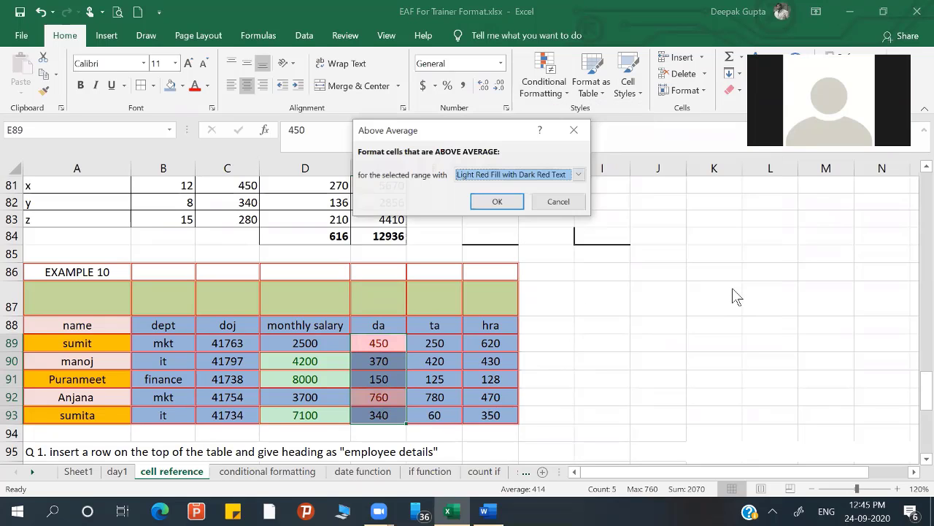
left_click(520, 175)
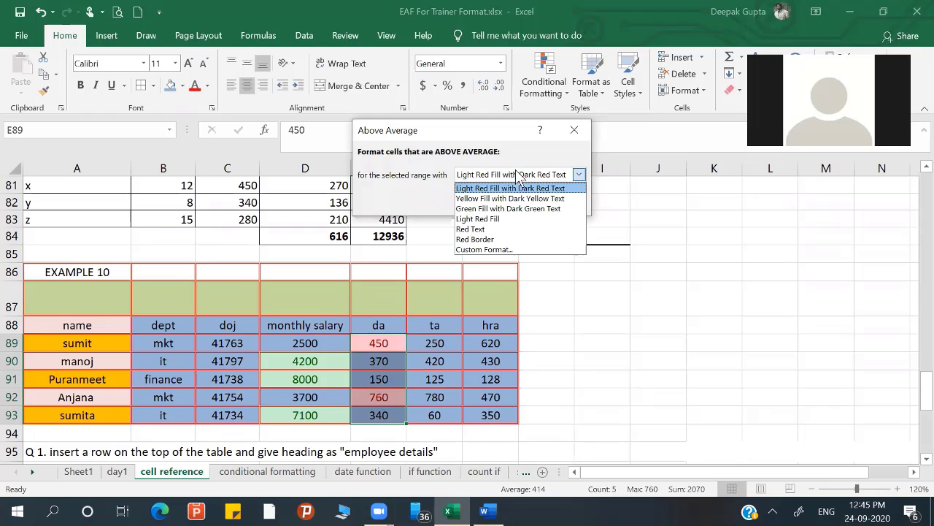
left_click(490, 199)
left_click(494, 202)
- Highlight the top 3 ta values in F89:F93 using Light Red Fill with Dark Red Text
scroll(475, 343, "down", 3)
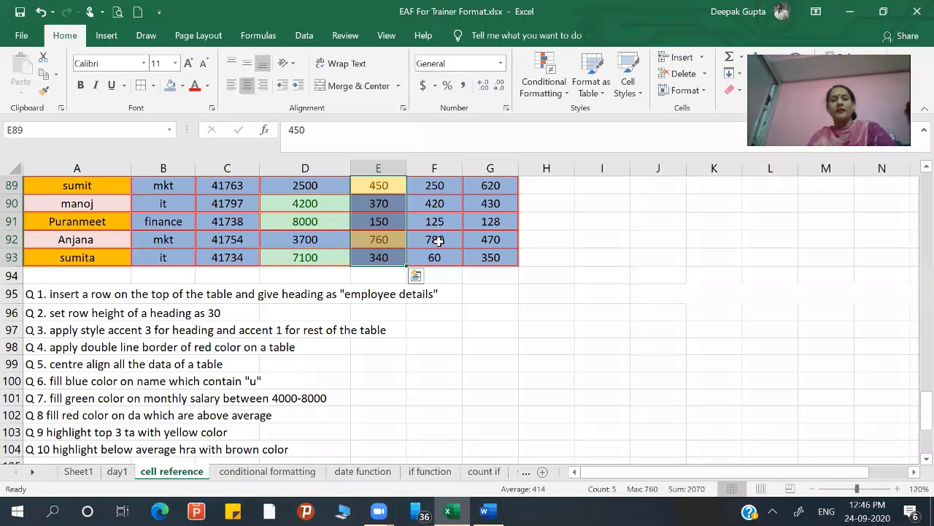
left_click_drag(436, 257, 427, 237)
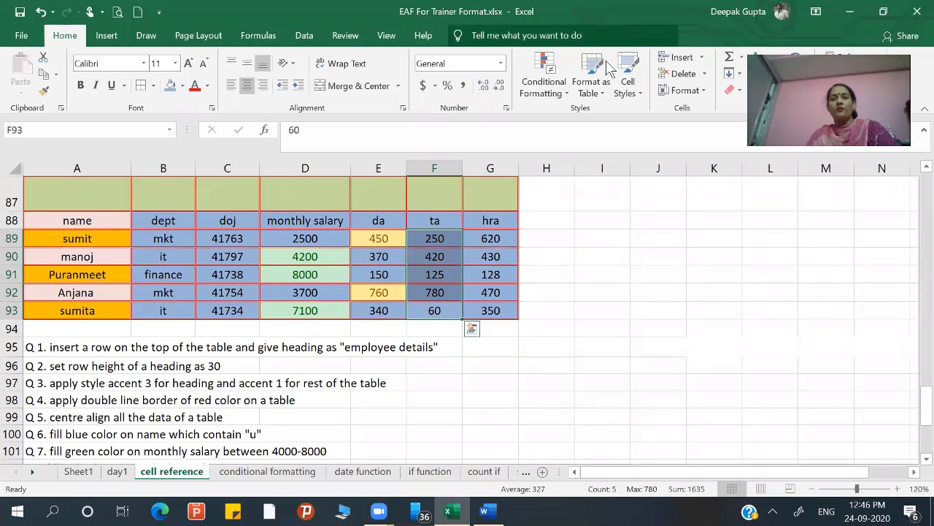
left_click(567, 89)
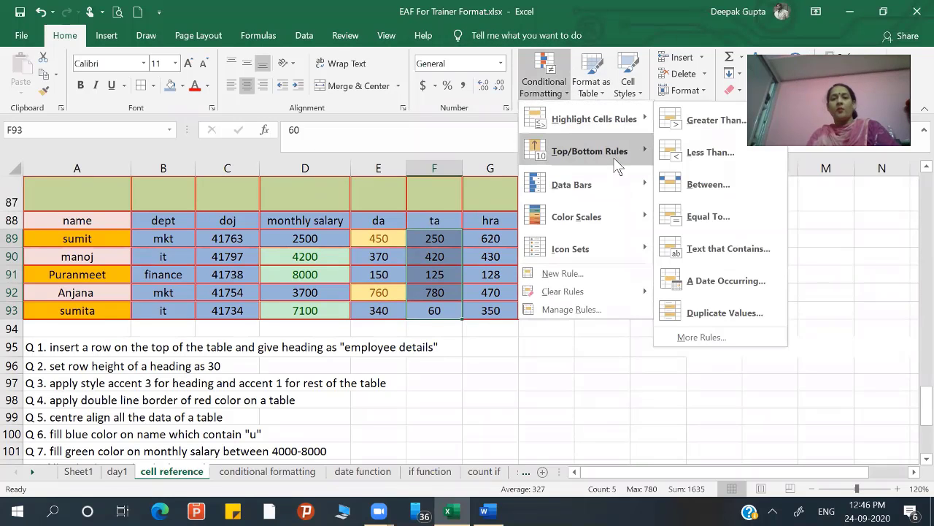
mouse_move(616, 167)
left_click(693, 152)
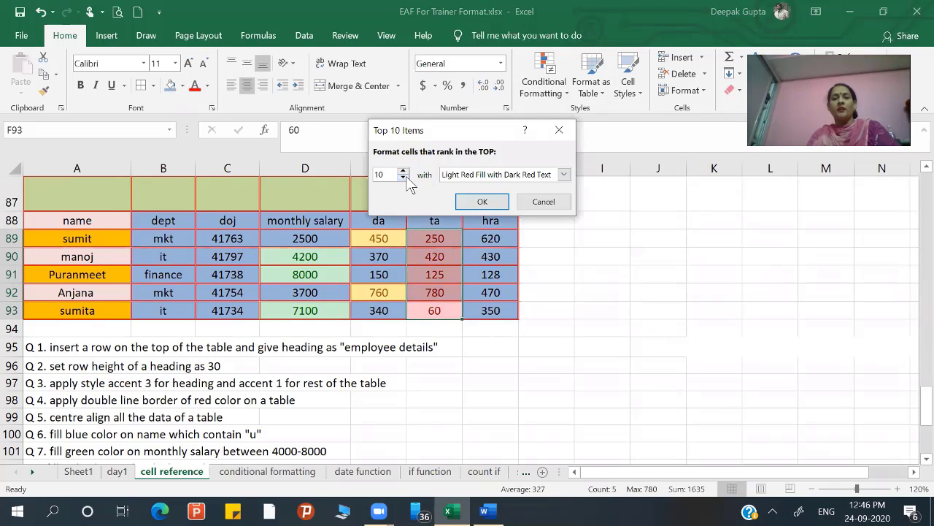
left_click(402, 177)
left_click(403, 177)
left_click(403, 177)
left_click(403, 177)
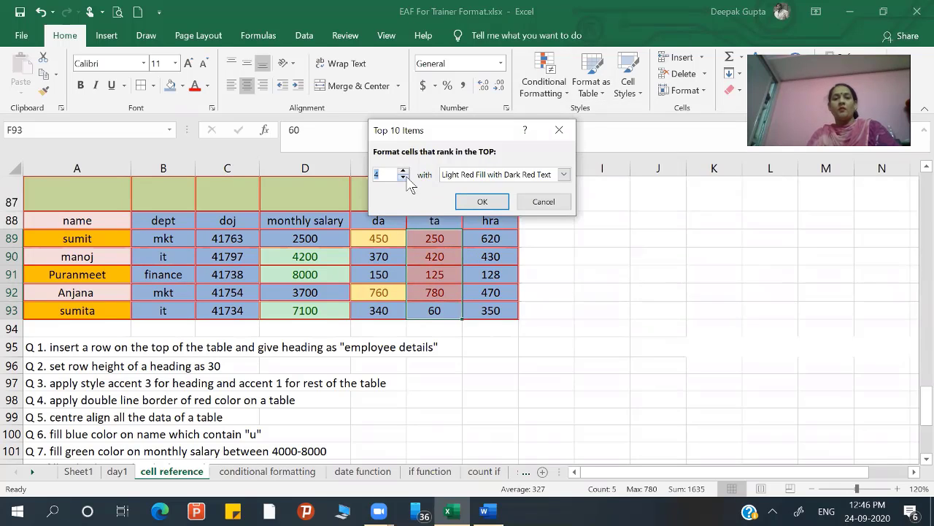
left_click(403, 177)
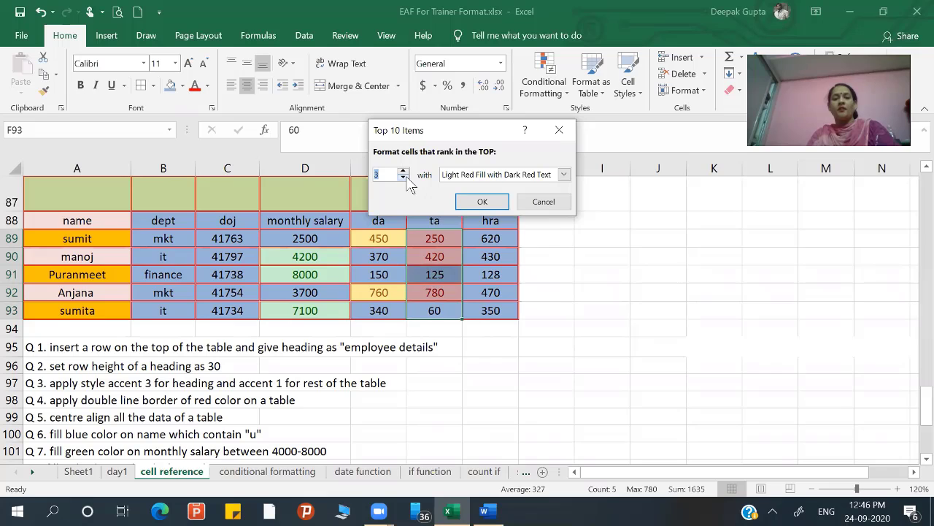
left_click(483, 205)
left_click(547, 310)
- Highlight the below-average hra values in G89:G93 using Light Red Fill with Dark Red Text
left_click(922, 459)
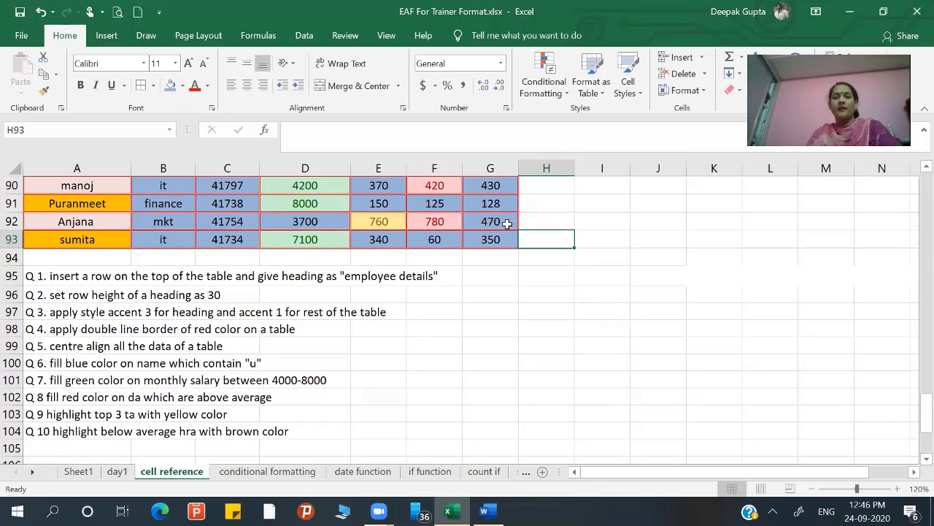
left_click_drag(489, 237, 490, 175)
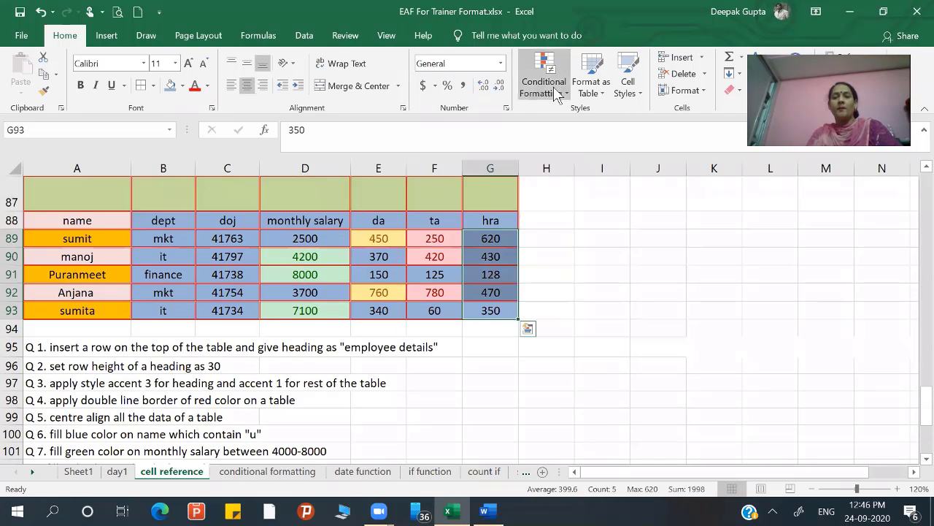
left_click(558, 95)
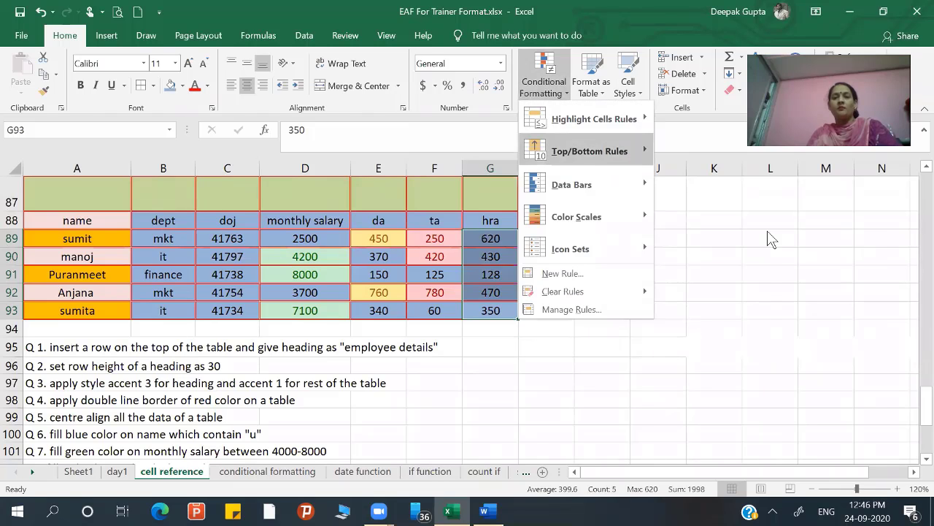
mouse_move(590, 151)
left_click(721, 313)
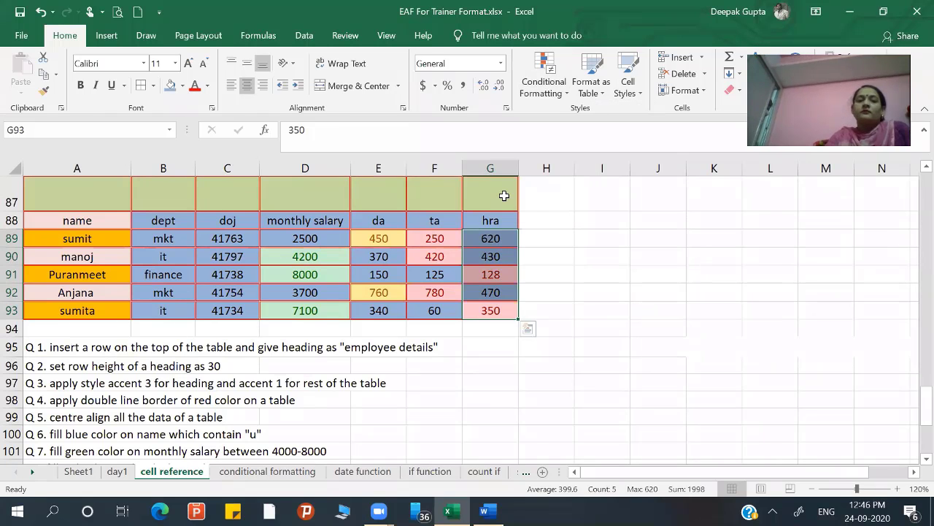
scroll(503, 196, "down", 2)
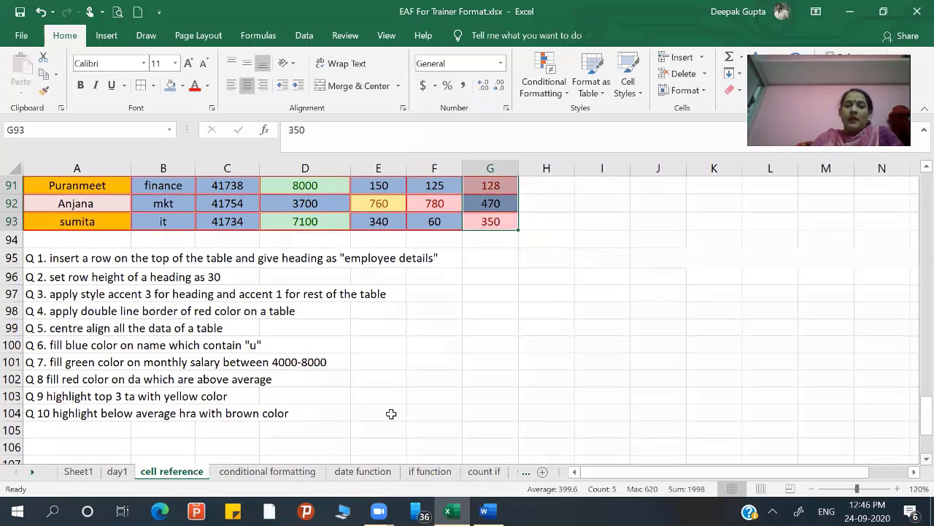